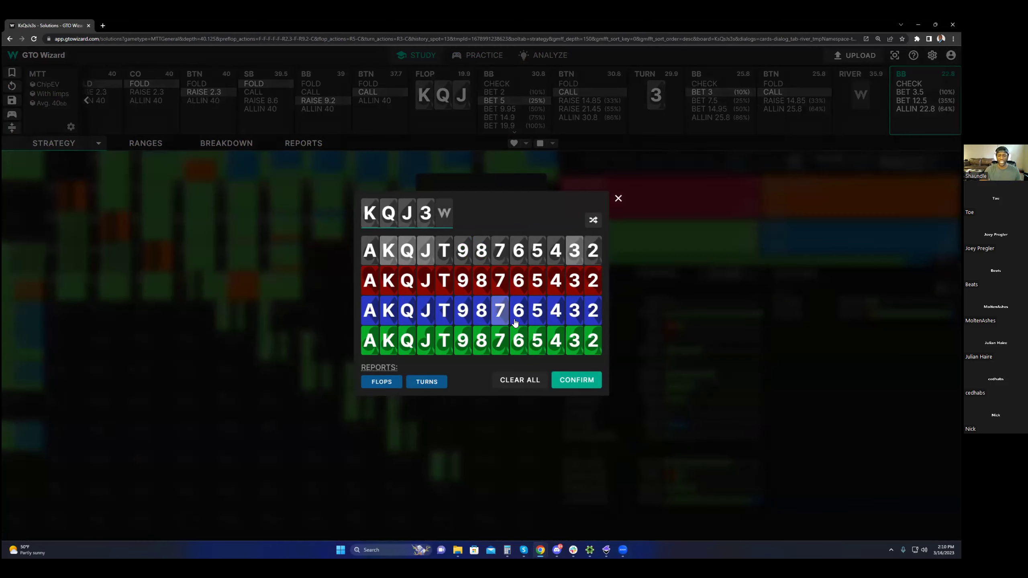
Set the river card to the ace of clubs and examine the big blind's strategy on that river.
left_click(370, 340)
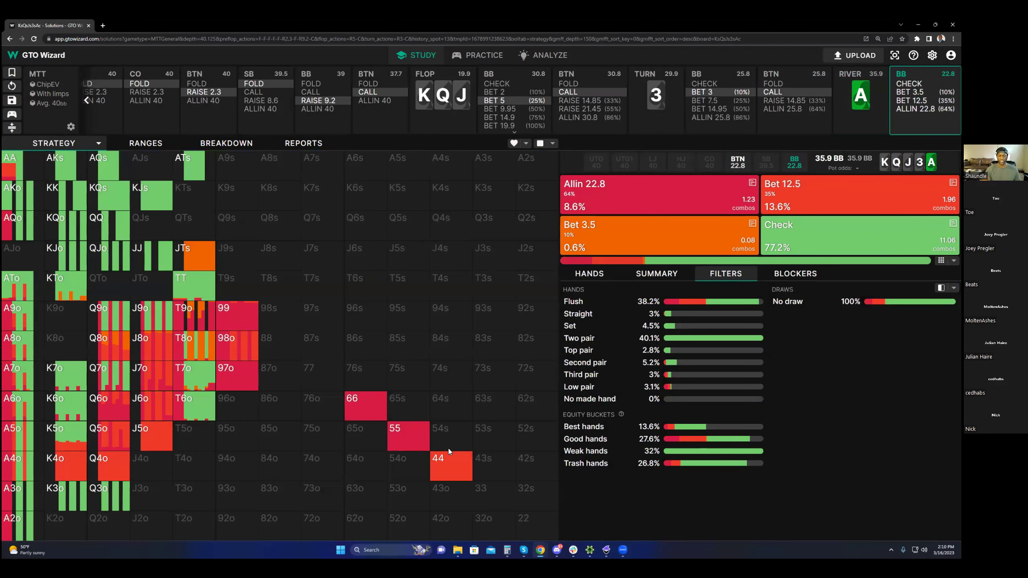
mouse_move(150, 323)
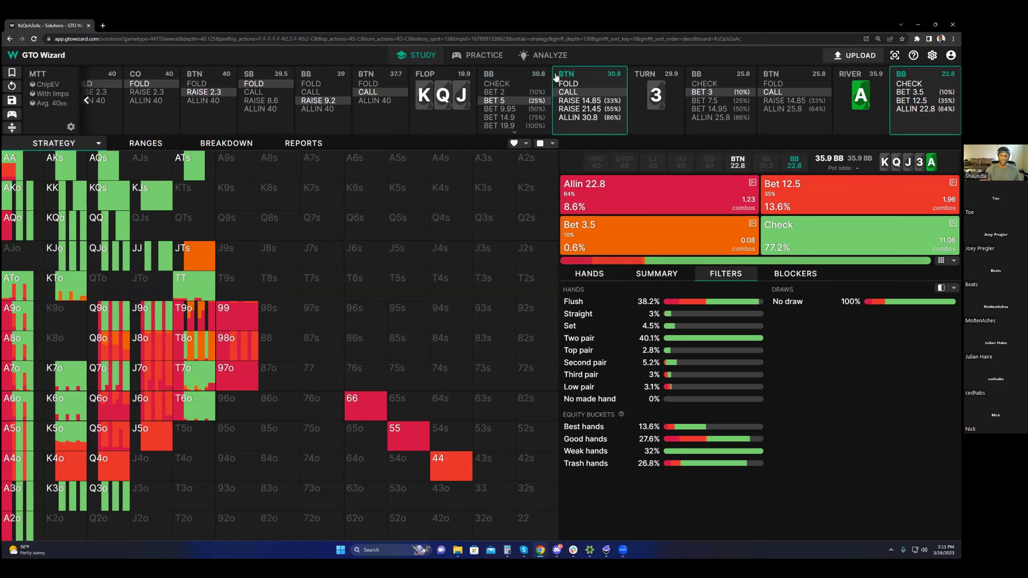
Resume the trainer hand, call the button's 22.8 river all-in with king-four and deal the next hand.
left_click(490, 55)
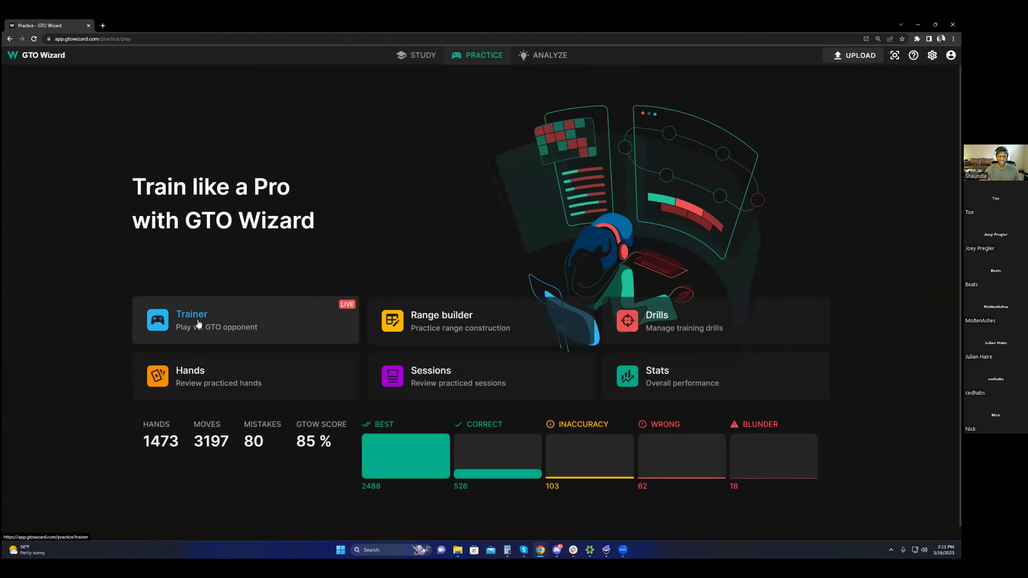
left_click(275, 324)
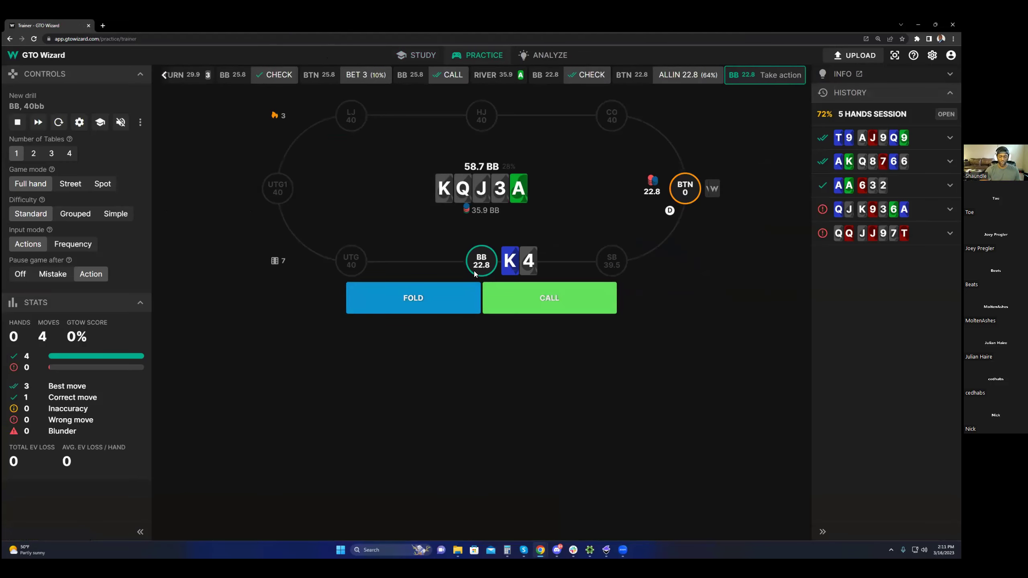
key("c")
left_click(509, 357)
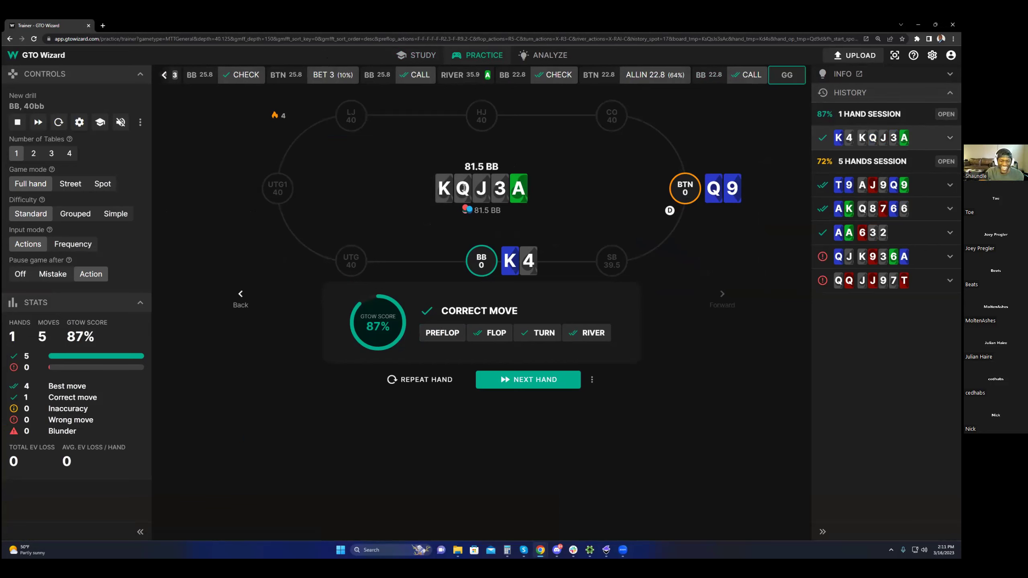
left_click(502, 381)
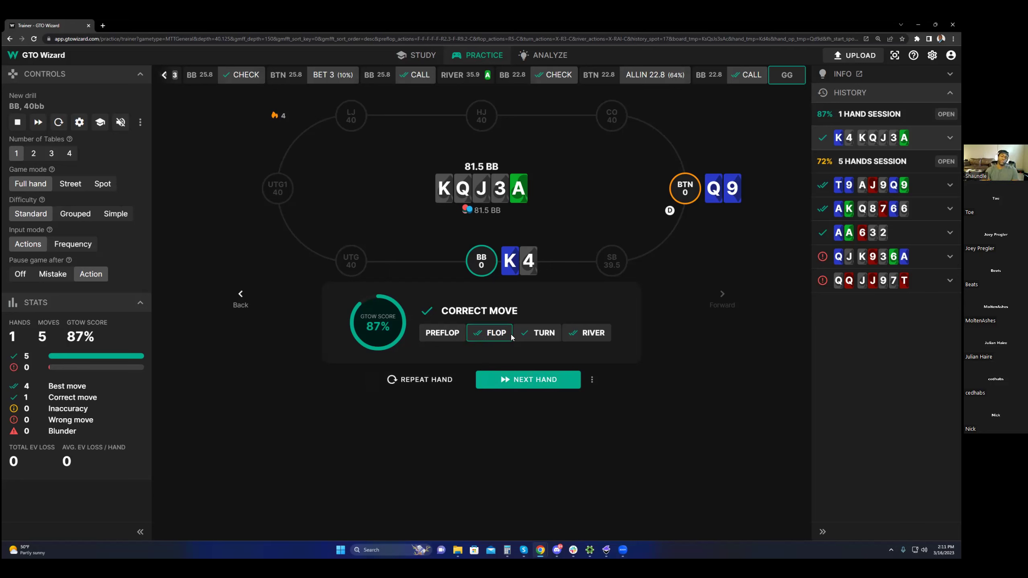
left_click(512, 374)
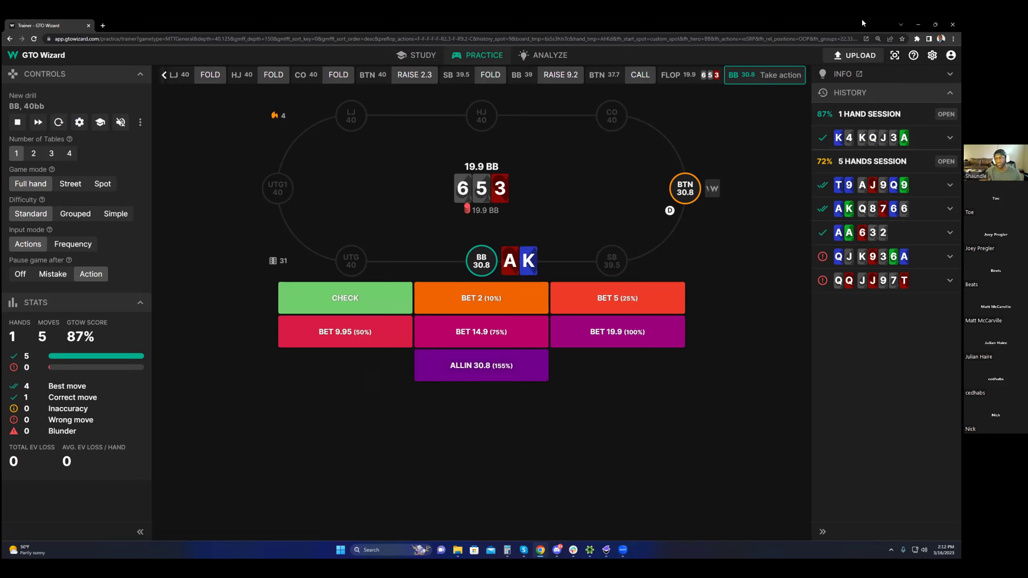
Open the finished king-four hand's solution and set its line to turn bet 3, call, ace of clubs river, bet 12.5, all-in.
left_click(881, 138)
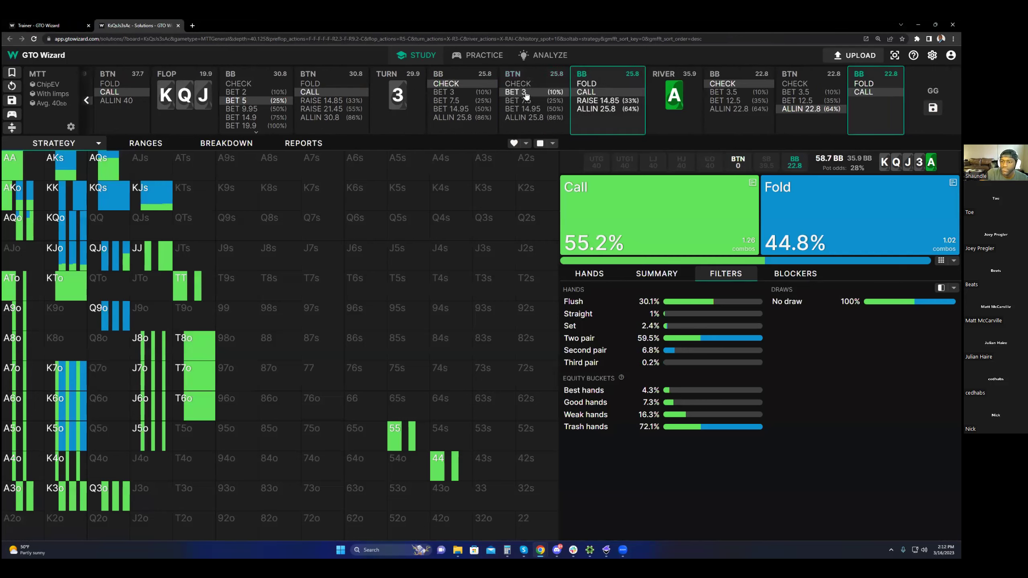
left_click(457, 95)
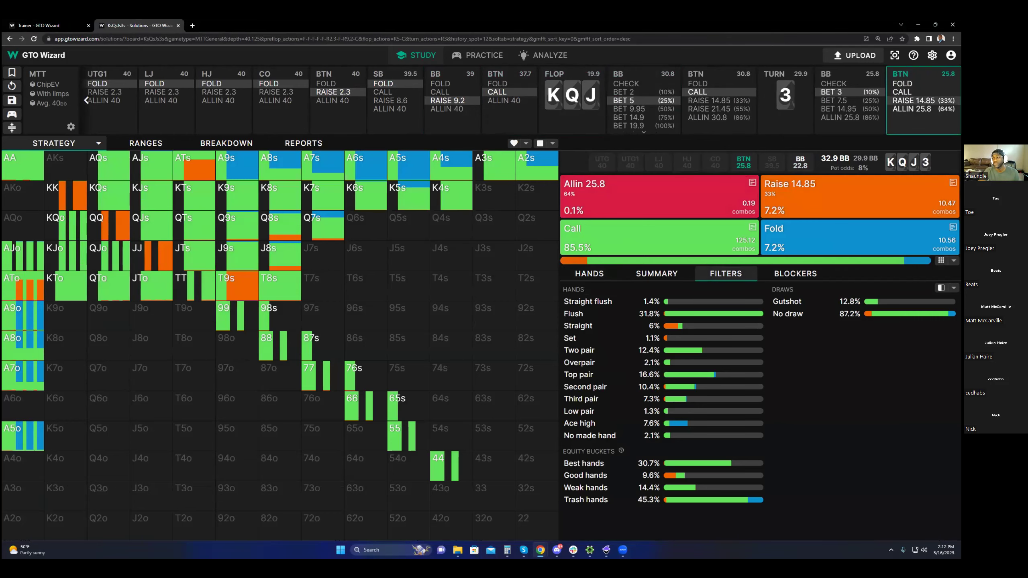
left_click(902, 92)
left_click(375, 340)
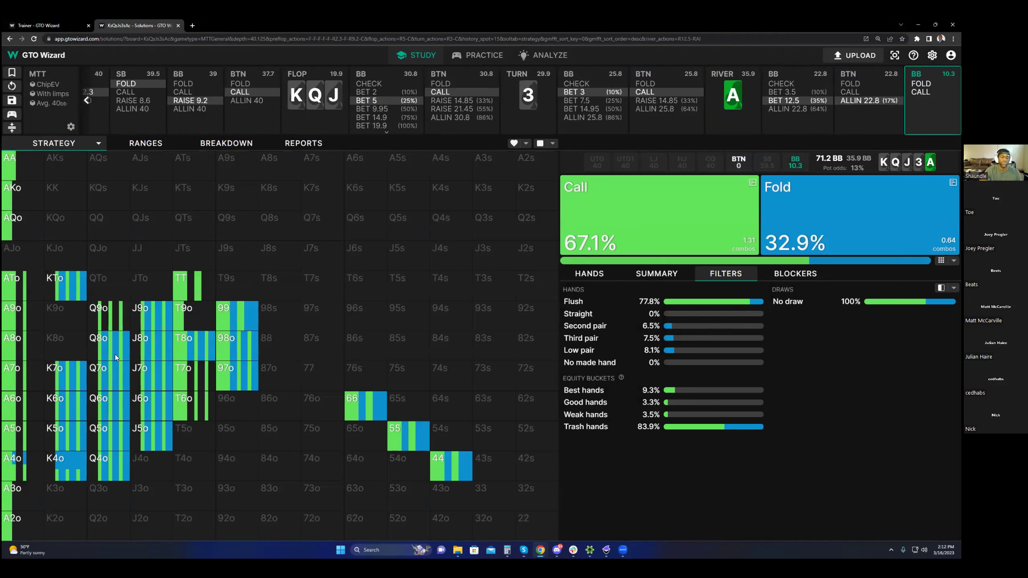
Display the big blind's hand matrix as Strategy + EV for the decision against the river all-in.
left_click(61, 472)
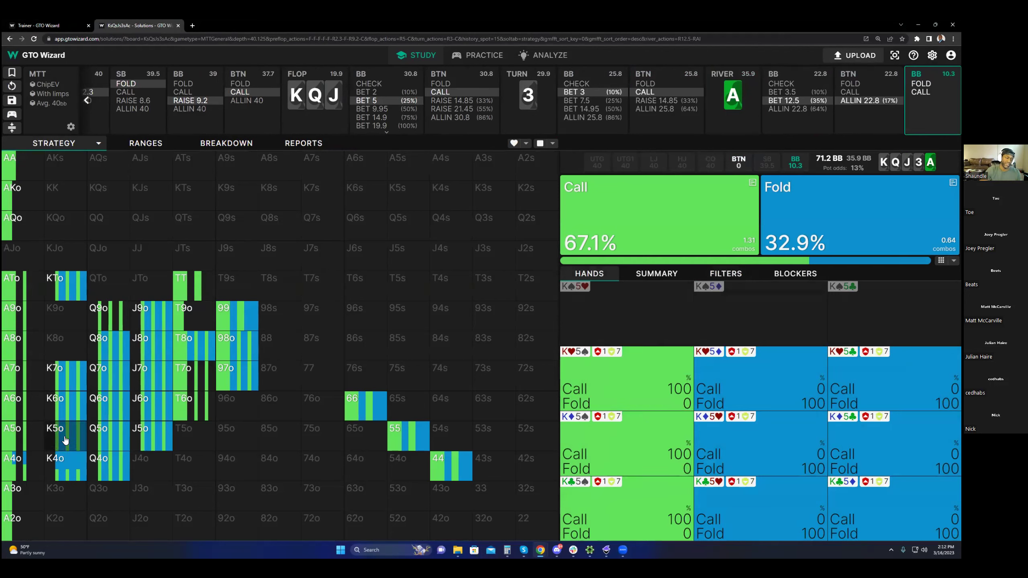
left_click(99, 145)
left_click(41, 179)
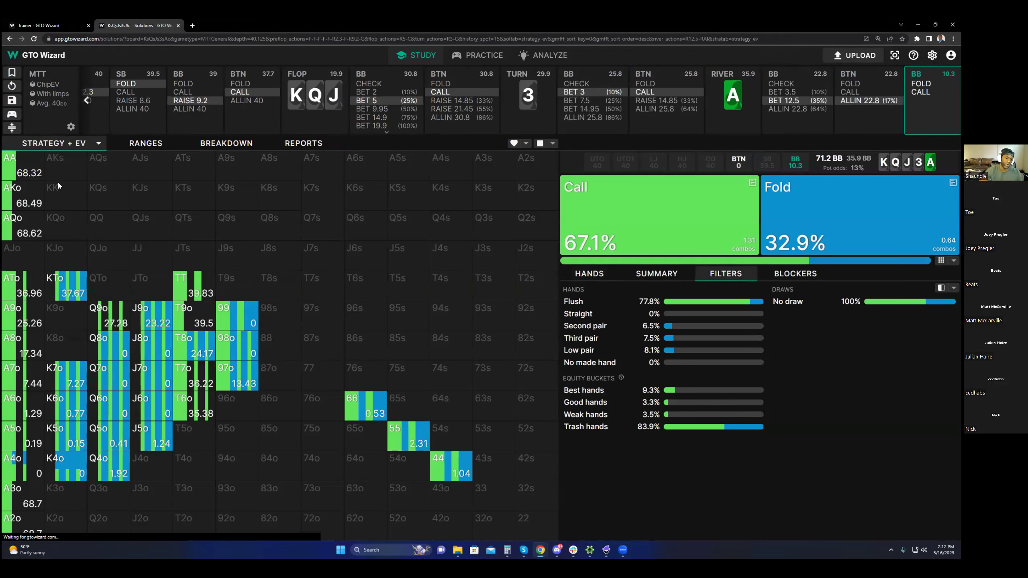
Examine the call and fold EVs of the K4o, K5o and neighbouring combos facing the river all-in.
mouse_move(78, 472)
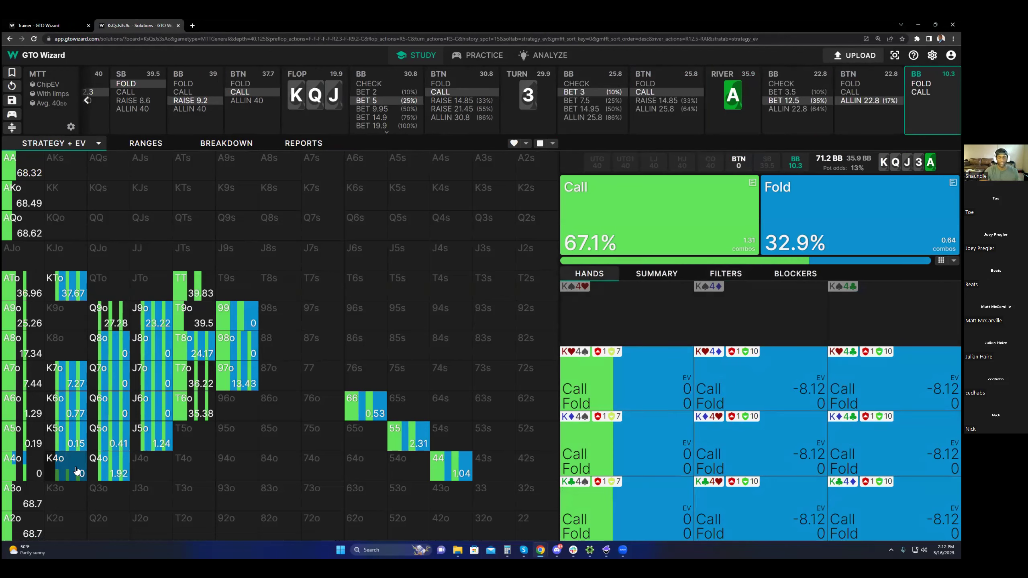
mouse_move(66, 433)
mouse_move(112, 466)
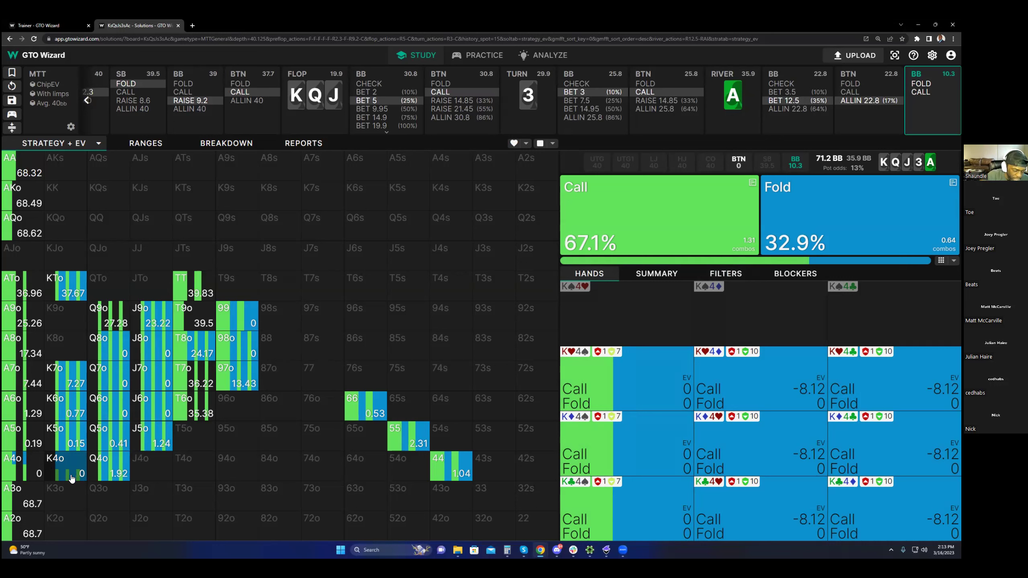
mouse_move(56, 399)
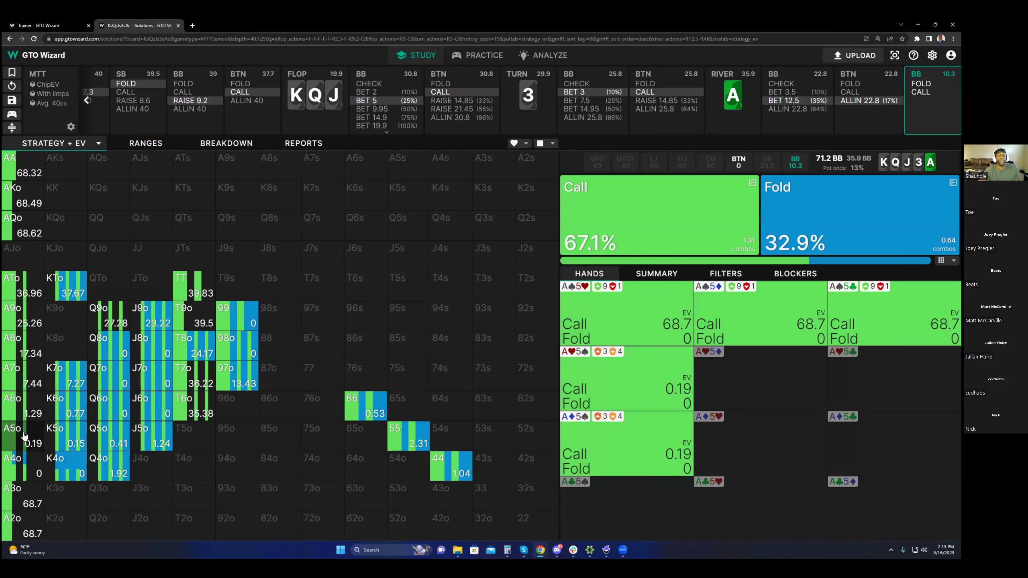
left_click(726, 273)
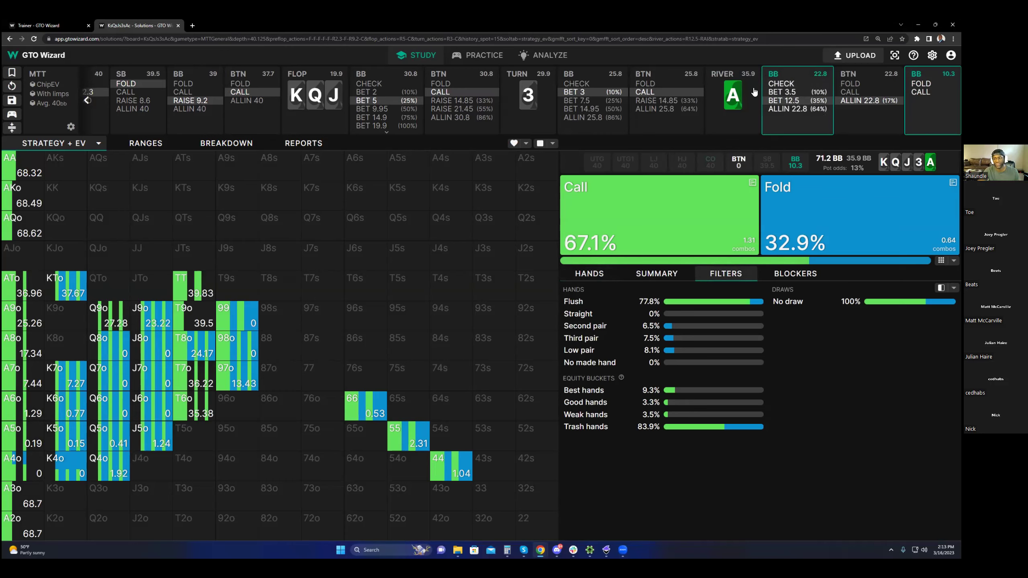
left_click(12, 466)
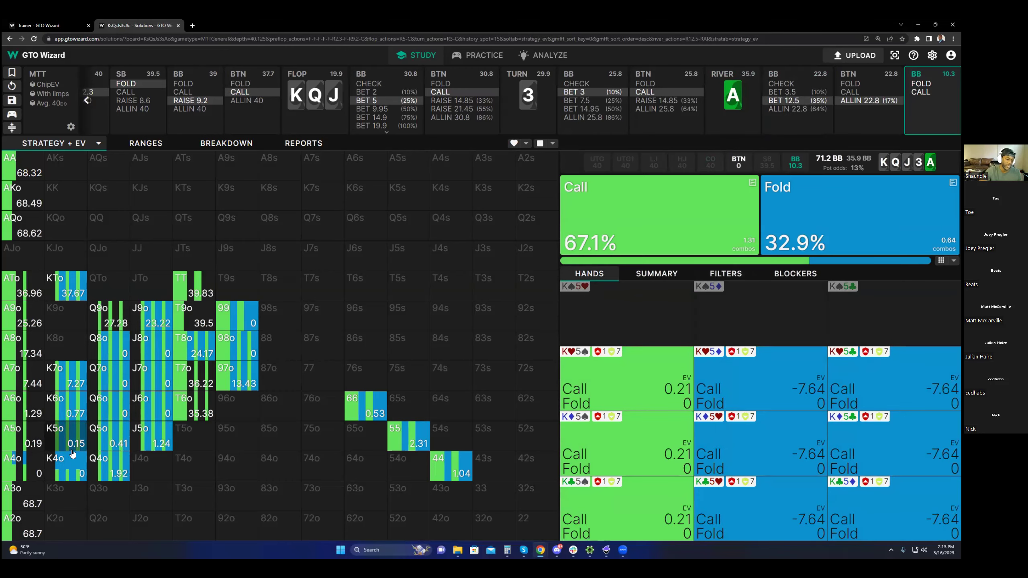
Open the trainer in the solution's browser tab and look over its custom starting spot.
mouse_move(477, 58)
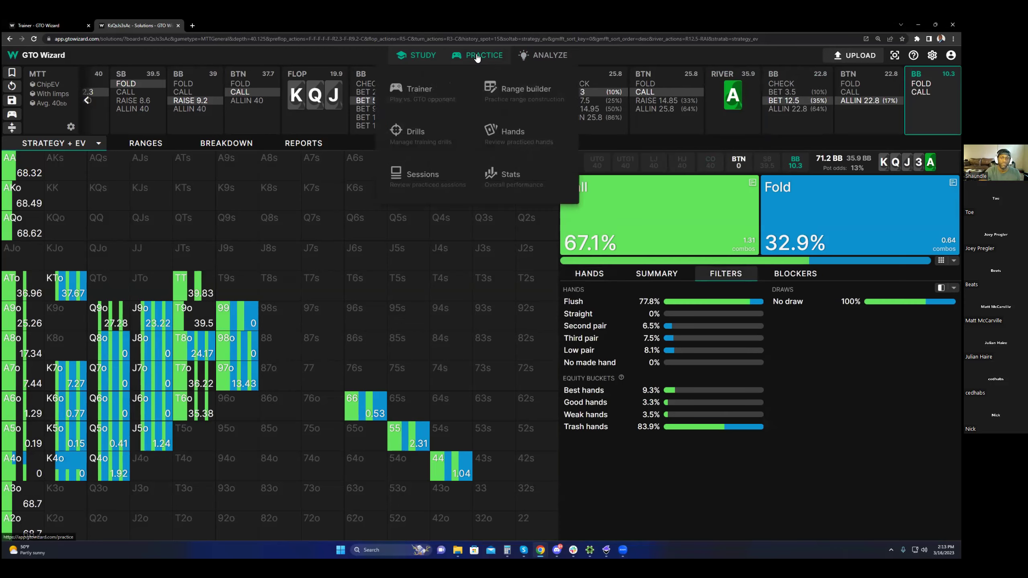
left_click(478, 59)
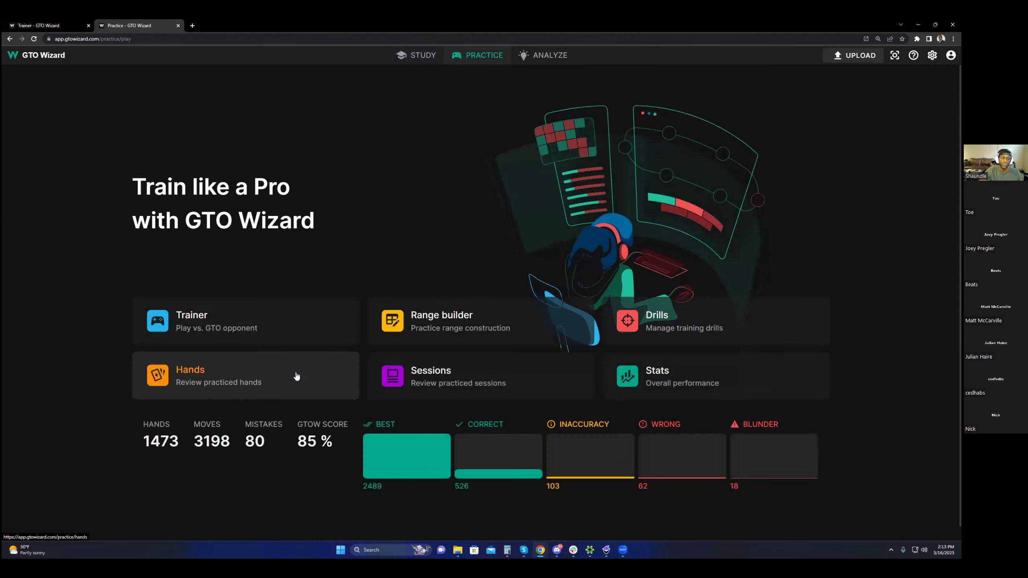
left_click(280, 332)
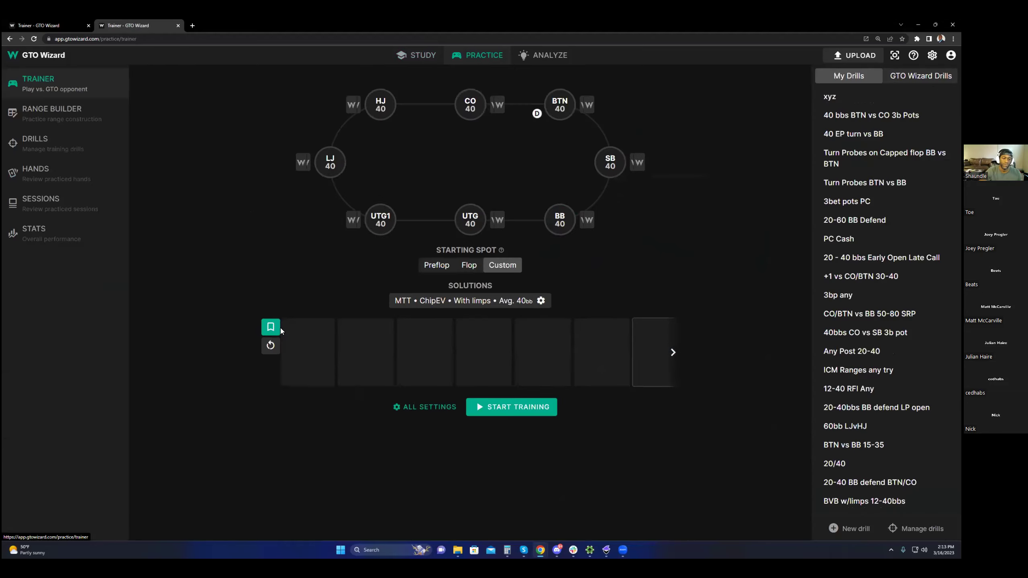
left_click(63, 29)
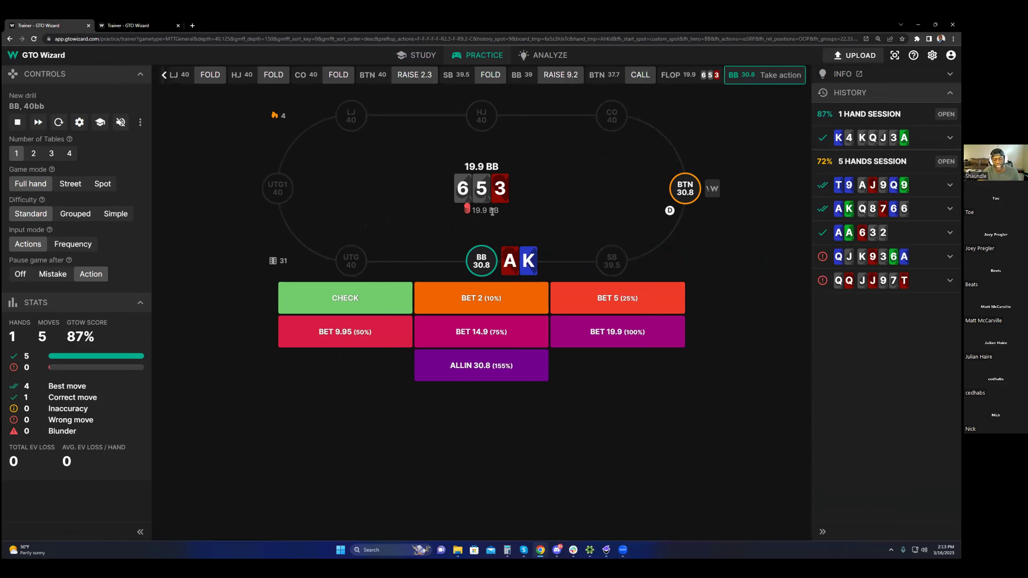
left_click(129, 26)
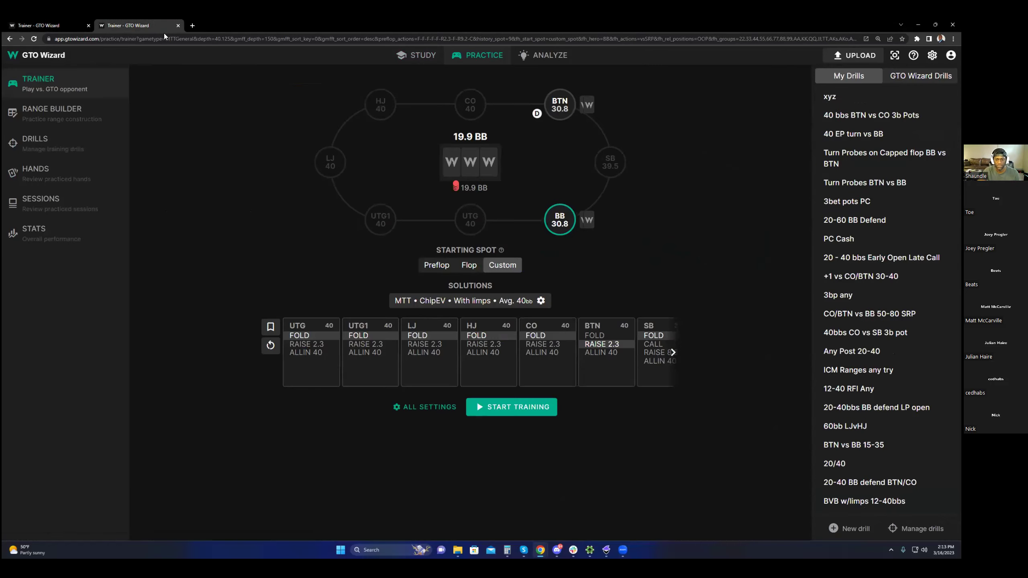
Return to the ace-king hand in progress, bet 9.95 on the 6-5-3 flop and continue to the turn.
left_click(45, 26)
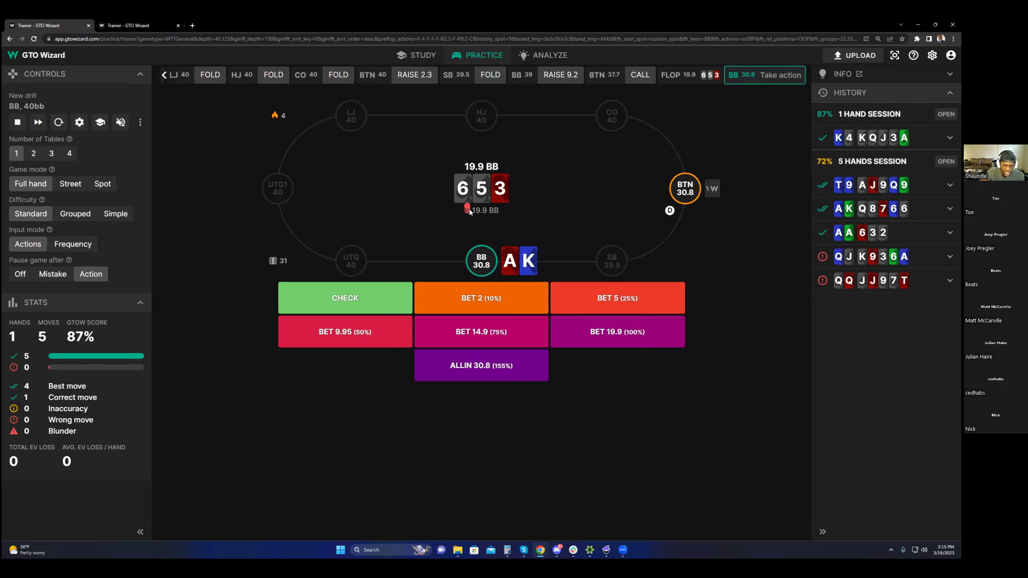
left_click(339, 339)
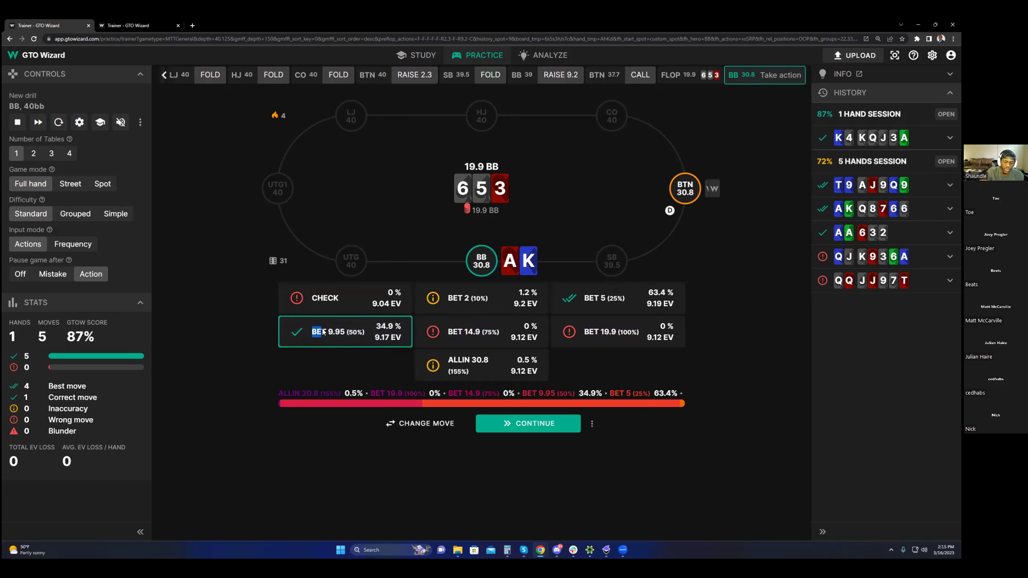
left_click_drag(590, 298, 672, 305)
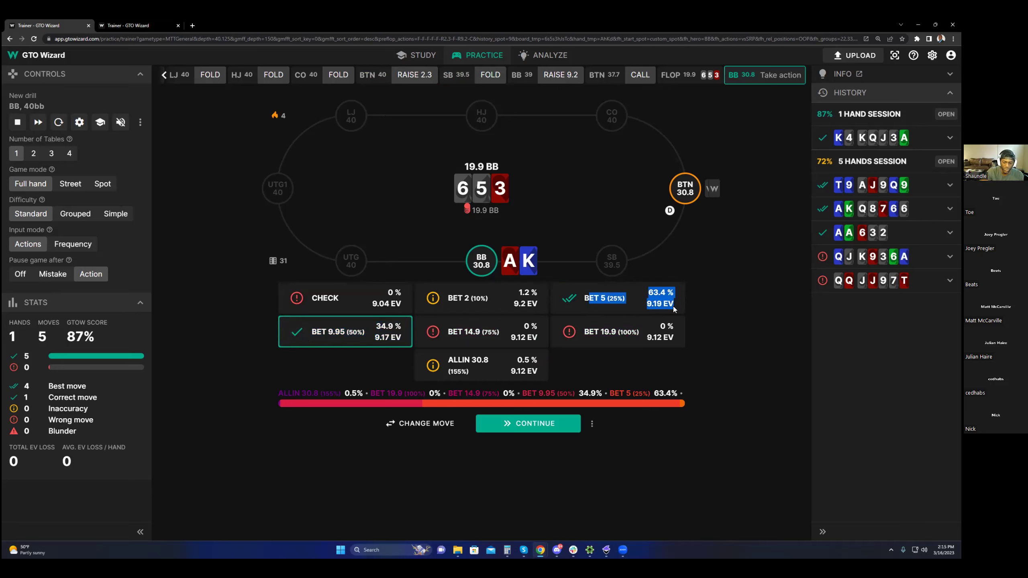
left_click(406, 340)
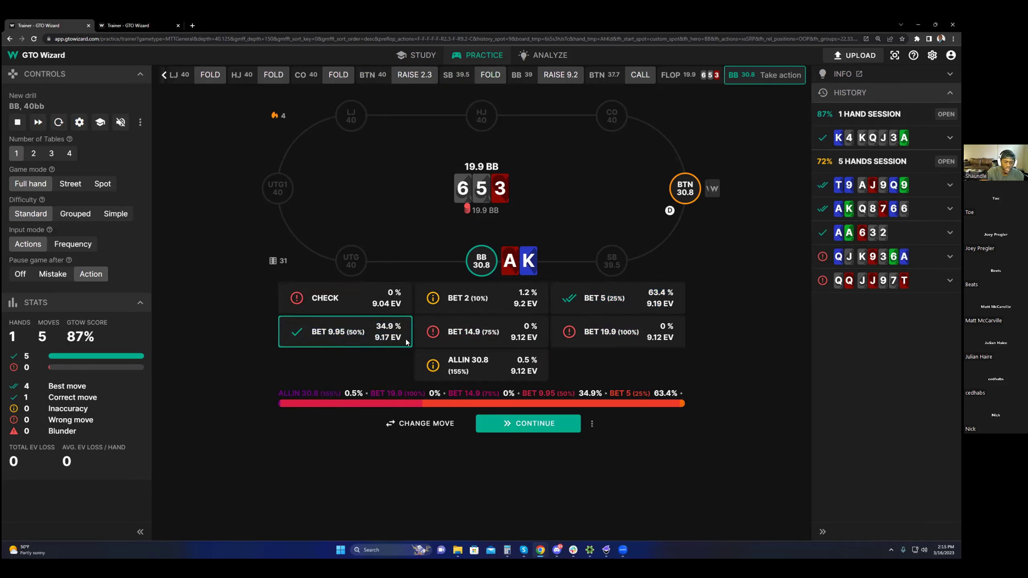
left_click(508, 418)
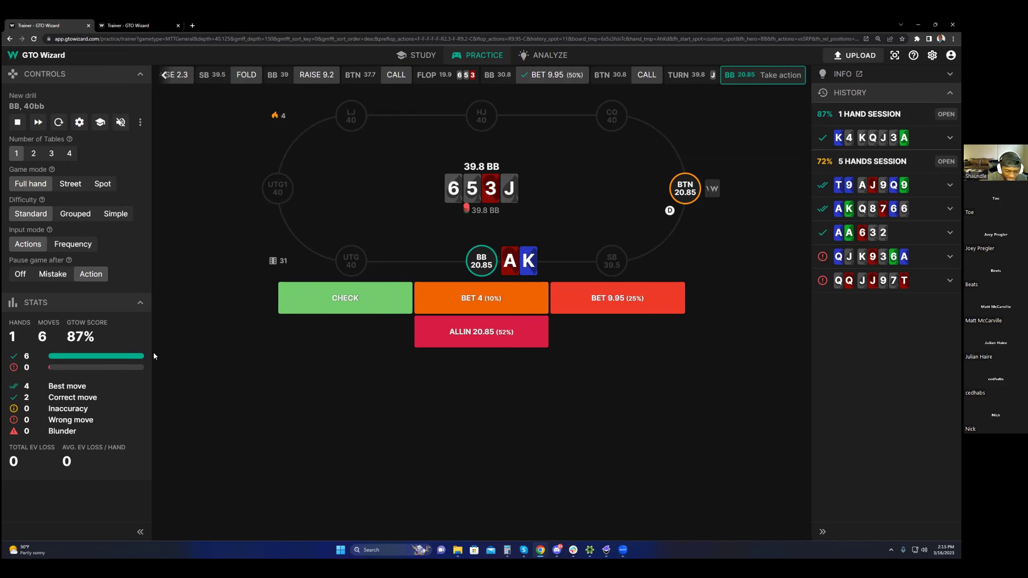
Check ace-king on the jack turn and compare the move with the 20.85 all-in option.
left_click(358, 305)
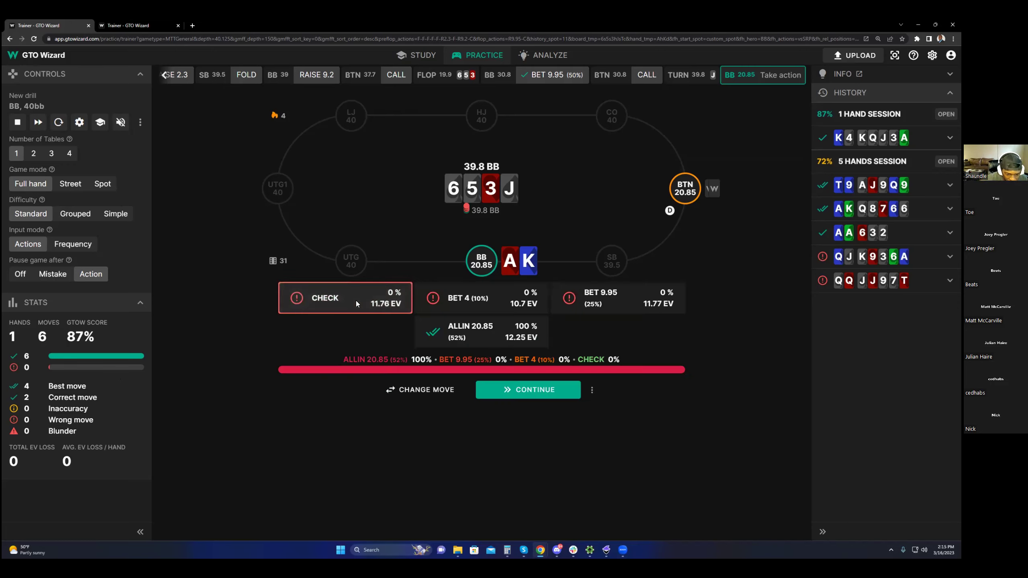
left_click_drag(447, 323, 537, 340)
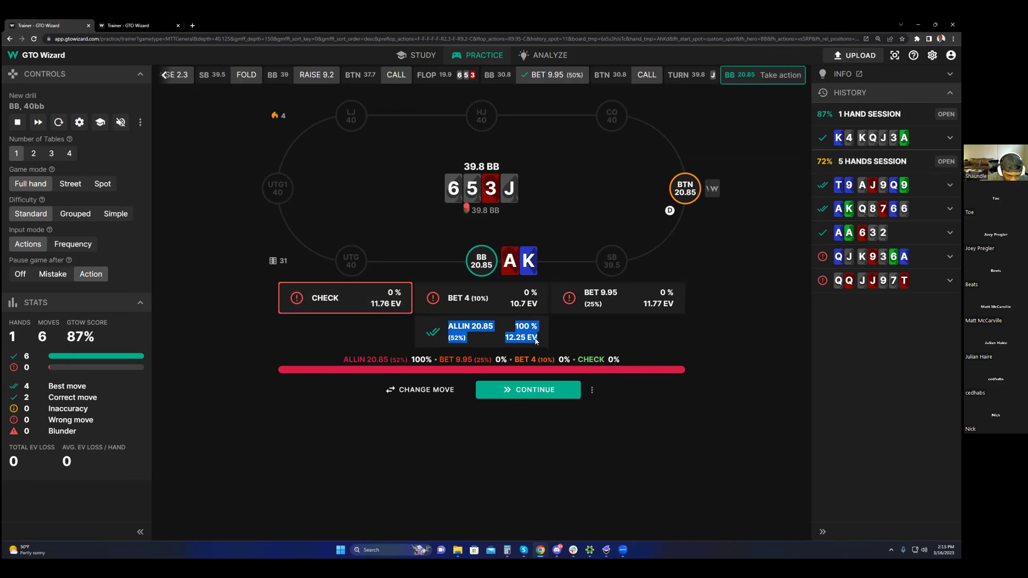
Open the jack turn's solution and view the big blind's strategy and the report across all turn cards.
left_click(415, 56)
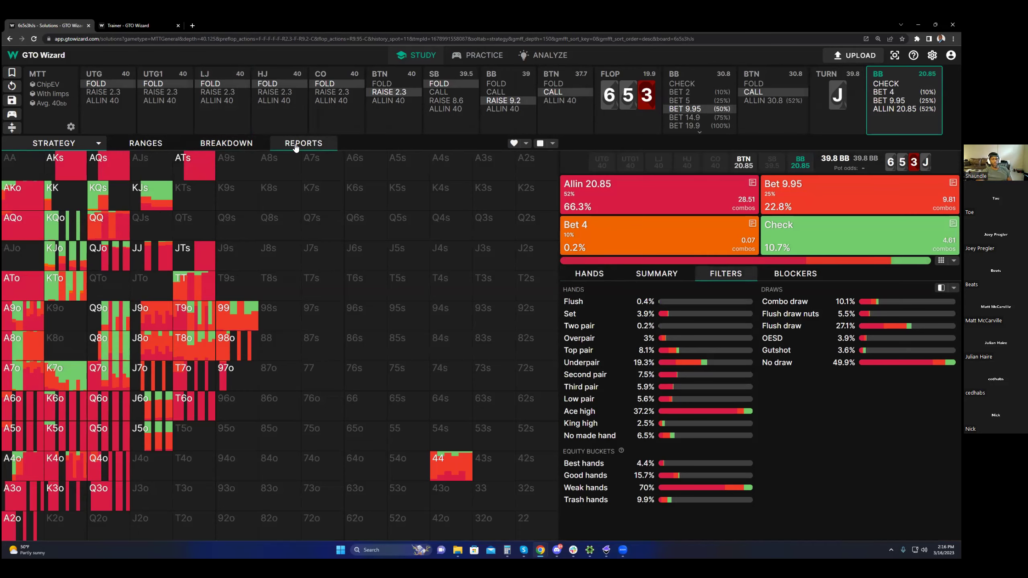
left_click(296, 149)
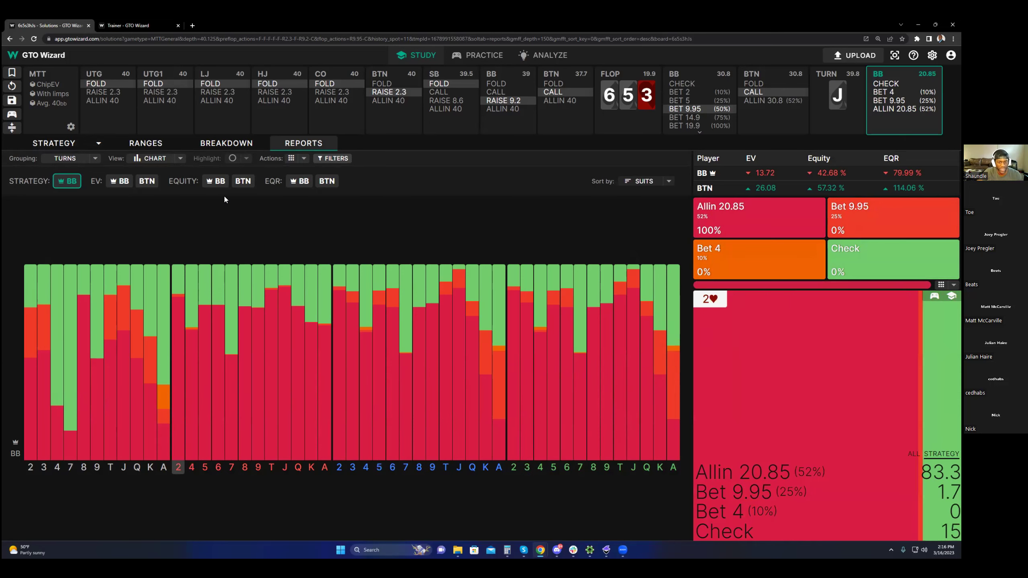
left_click(54, 144)
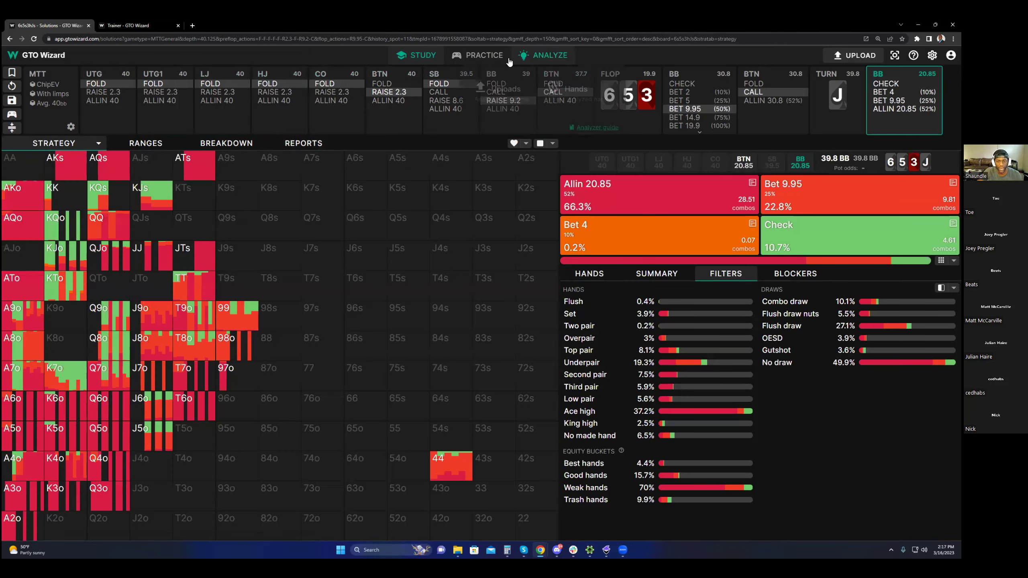
Return to the trainer hand, check the jack turn with ace-king and continue to the river.
left_click(478, 55)
left_click(228, 331)
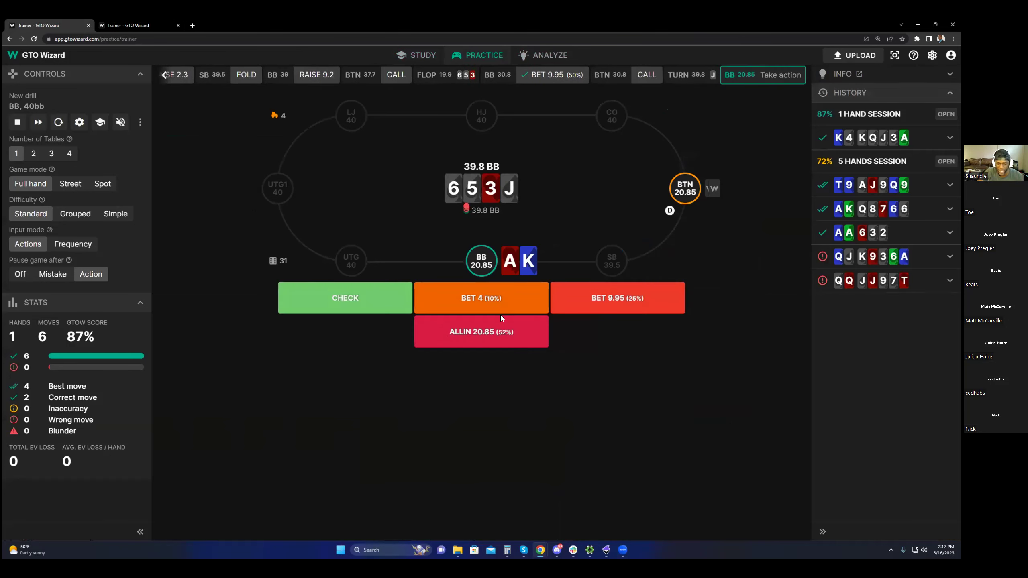
left_click(377, 303)
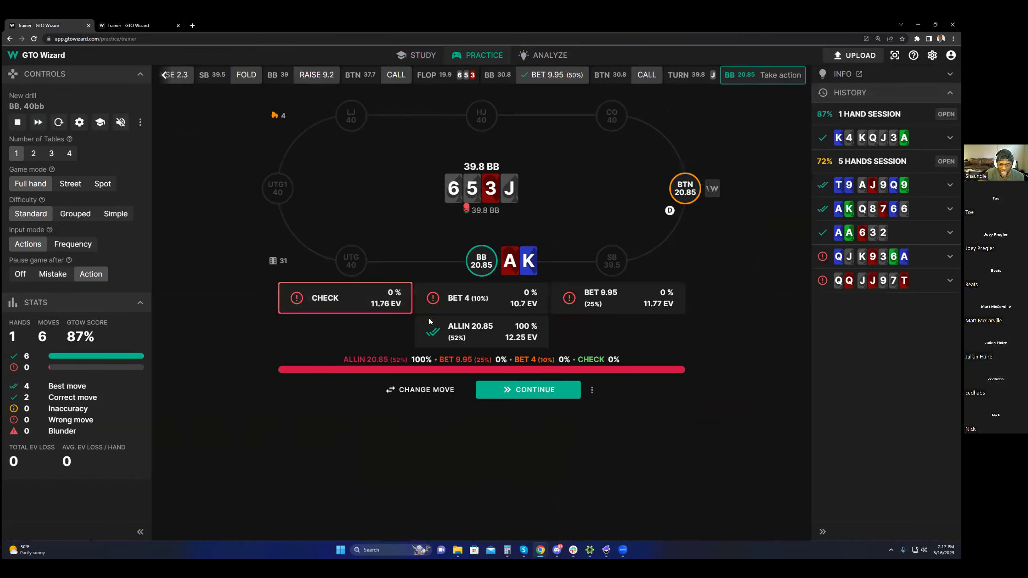
left_click(536, 393)
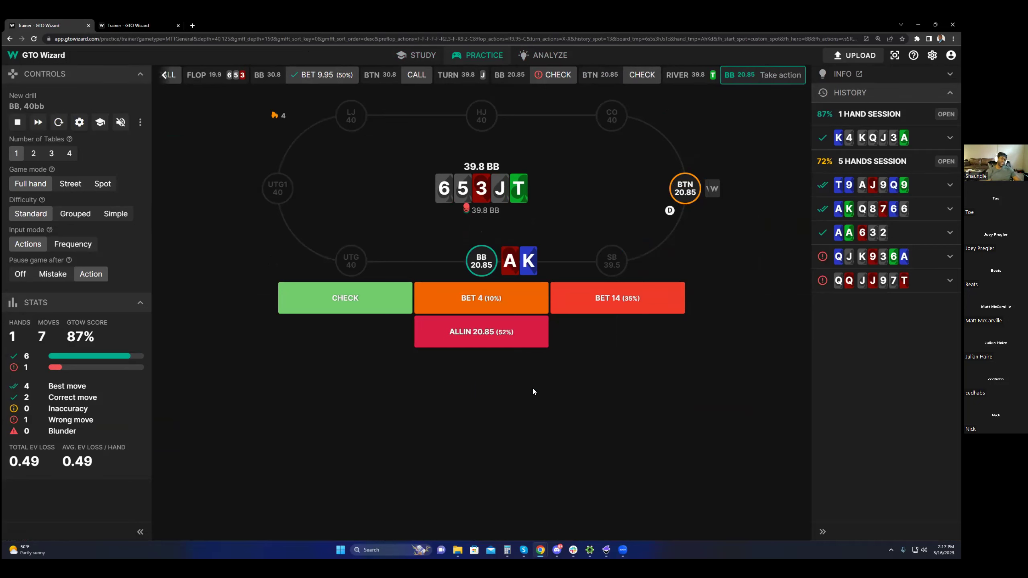
Bet 4 with ace-king on the ten river, finish the hand and deal the next one.
left_click(453, 297)
left_click(518, 386)
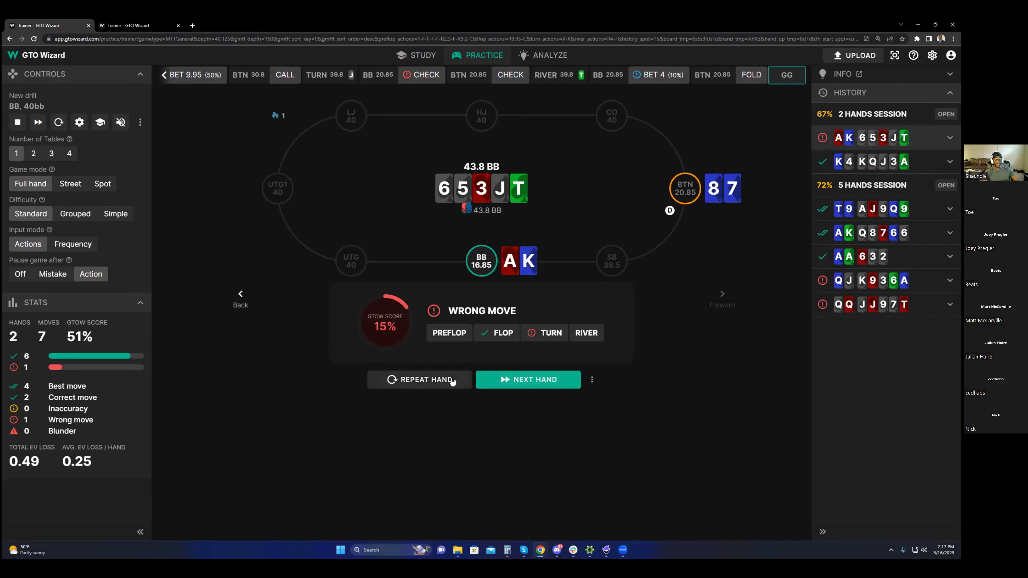
left_click(512, 377)
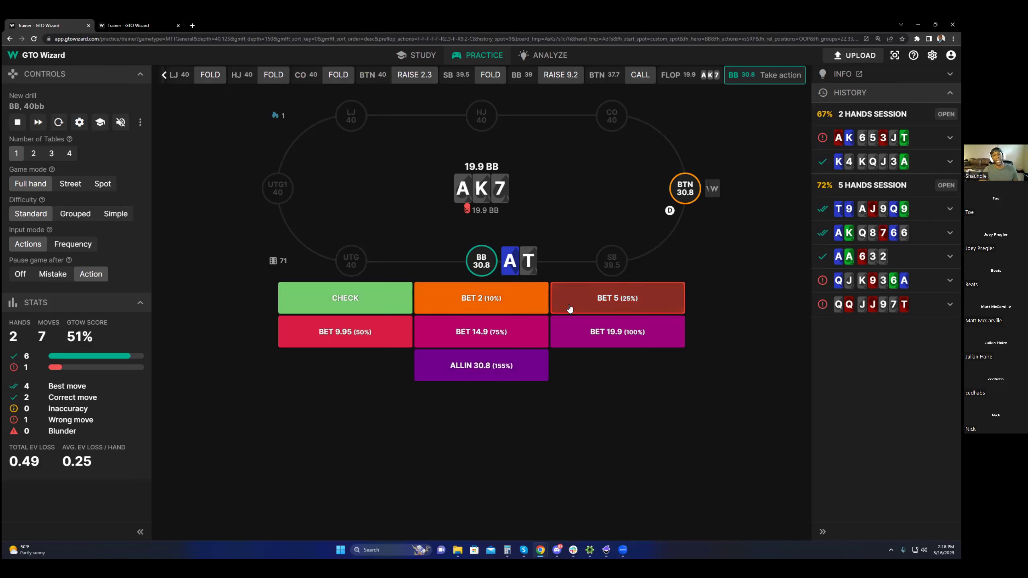
Bet 5 with ace-ten on the A-K-7 flop, call the button's 30.8 all-in and run the showdown.
left_click(588, 307)
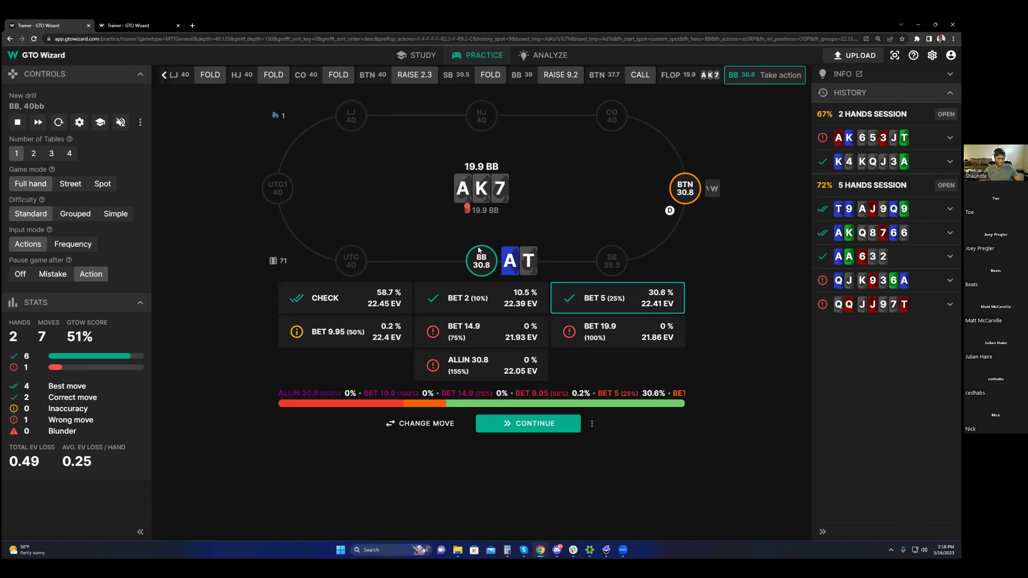
left_click(508, 430)
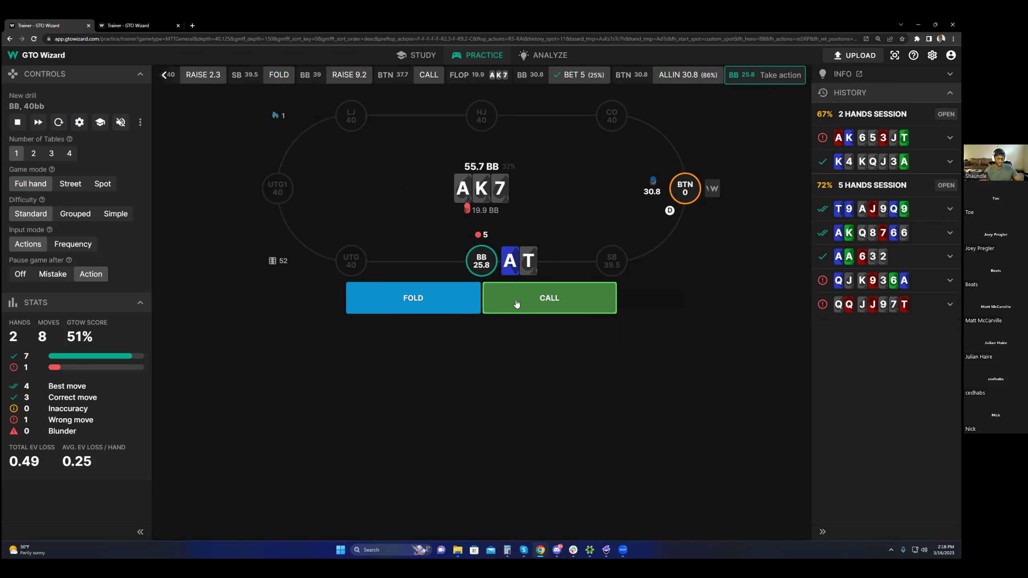
left_click(516, 304)
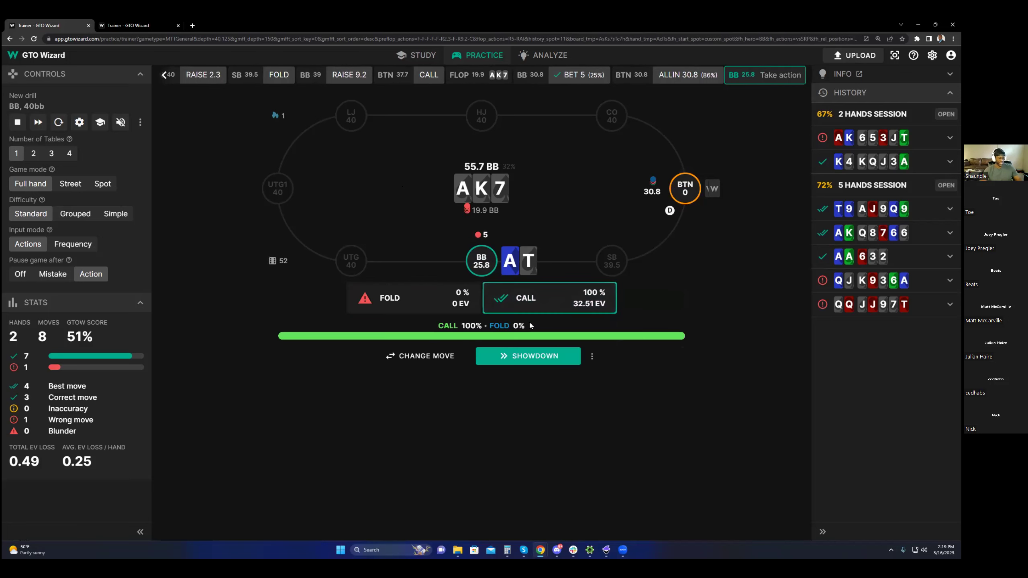
left_click(538, 356)
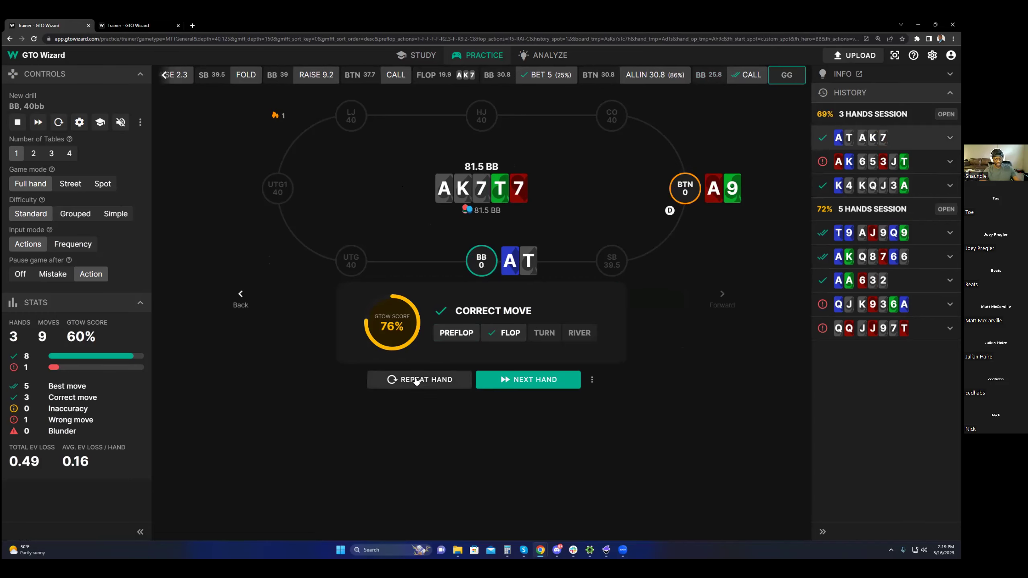
Open the A-K-7 flop solution at the big blind's decision and isolate its checking range and its 9.95 betting range in turn.
left_click(424, 58)
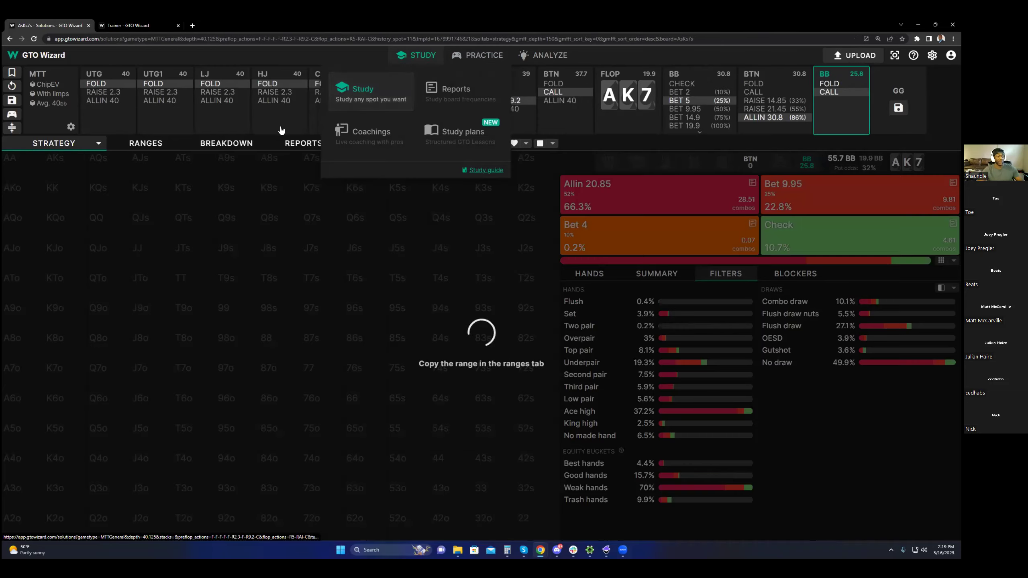
left_click(684, 73)
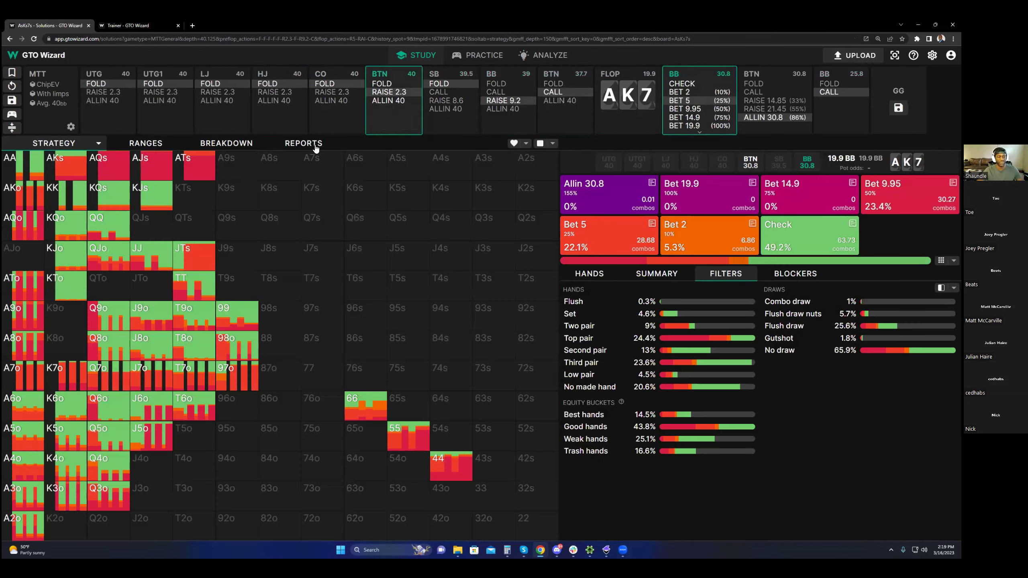
mouse_move(141, 202)
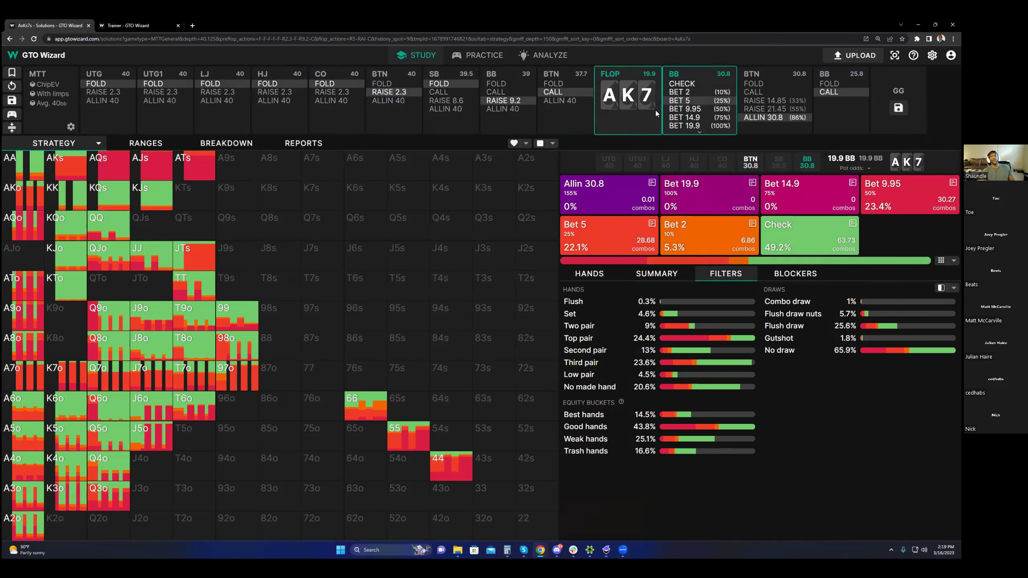
left_click(820, 246)
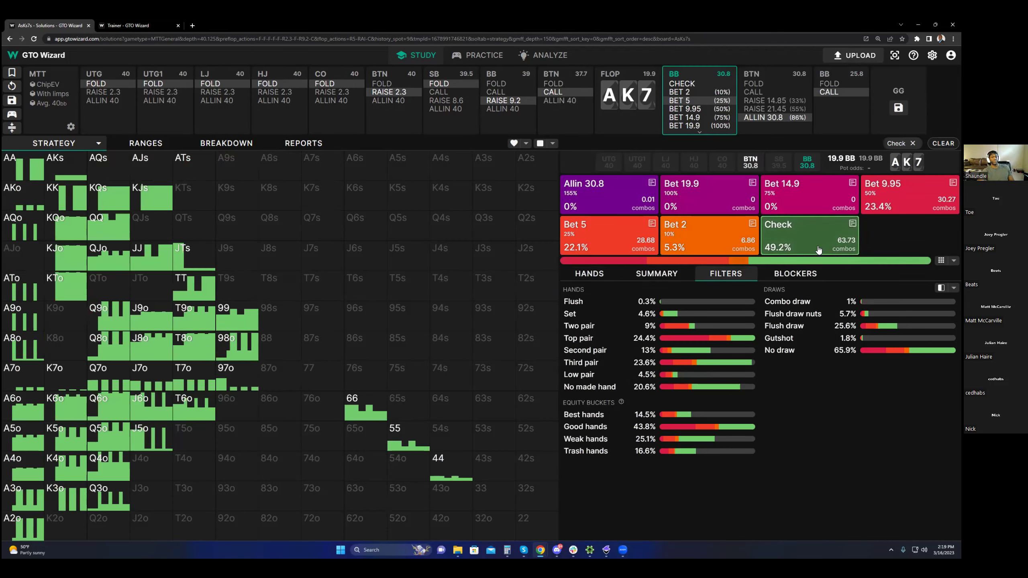
left_click(819, 250)
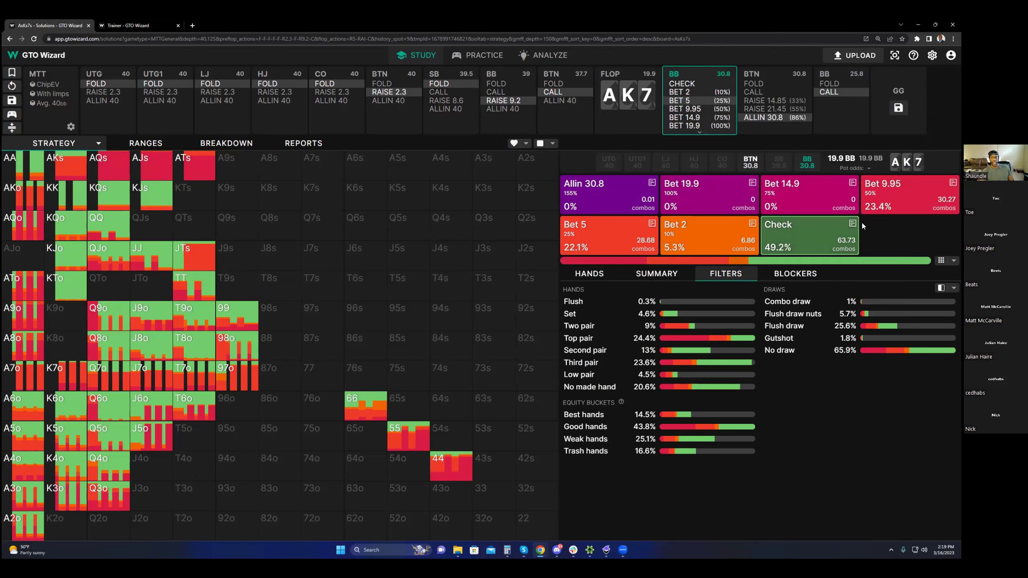
left_click(909, 194)
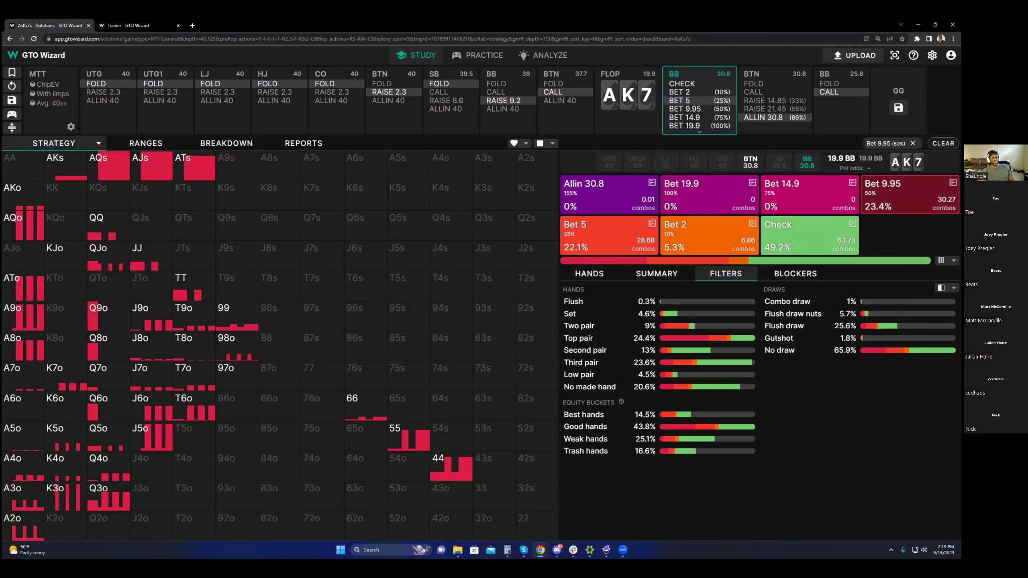
left_click(910, 194)
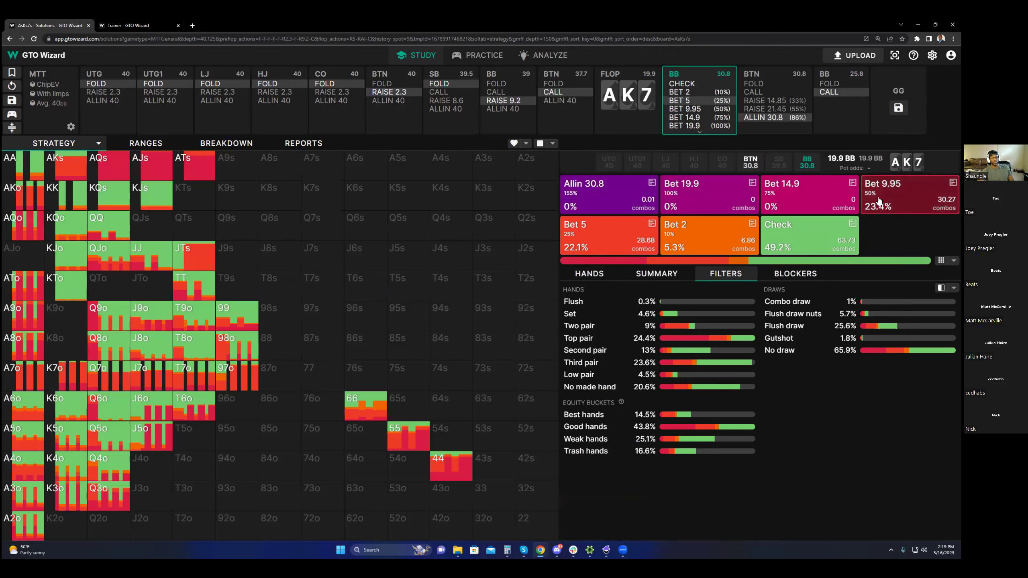
Open the report across all flops and filter it to monotone boards.
left_click(318, 147)
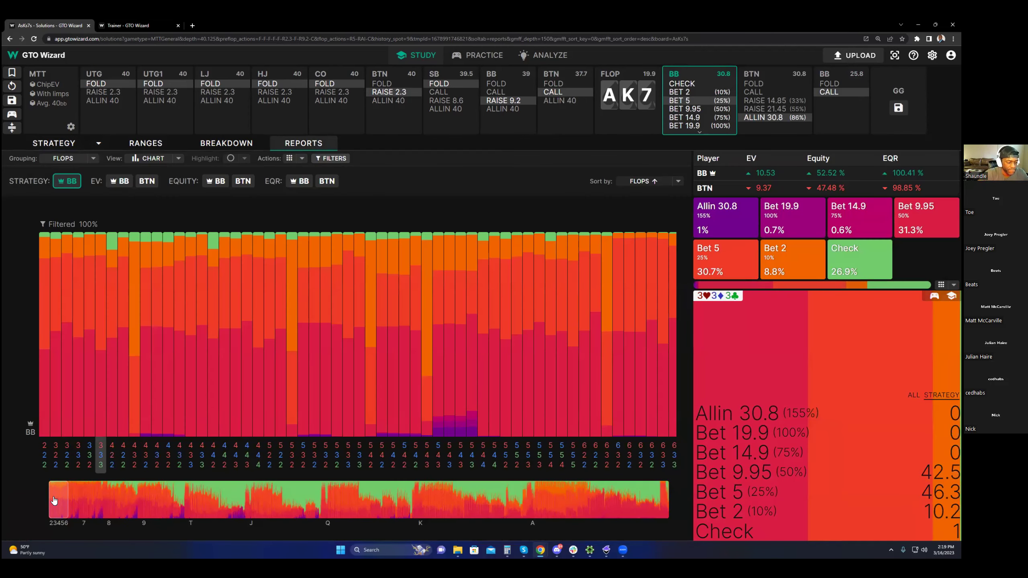
left_click(330, 157)
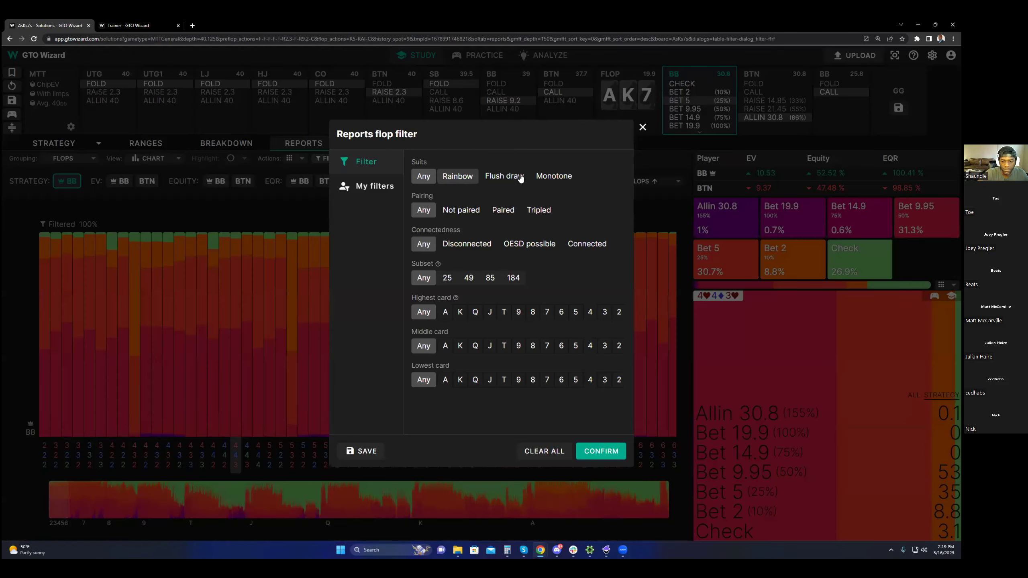
left_click(554, 177)
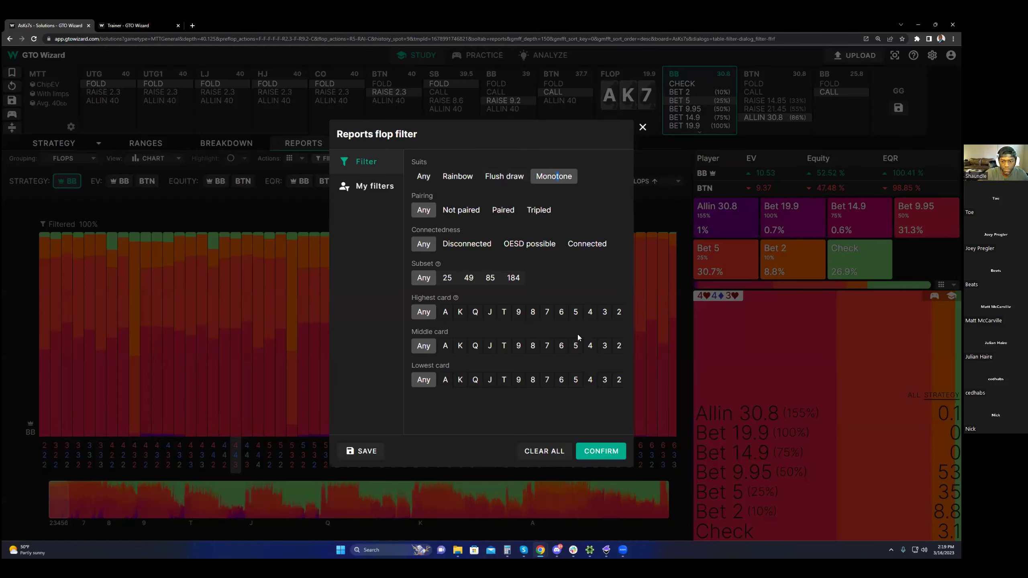
left_click(607, 454)
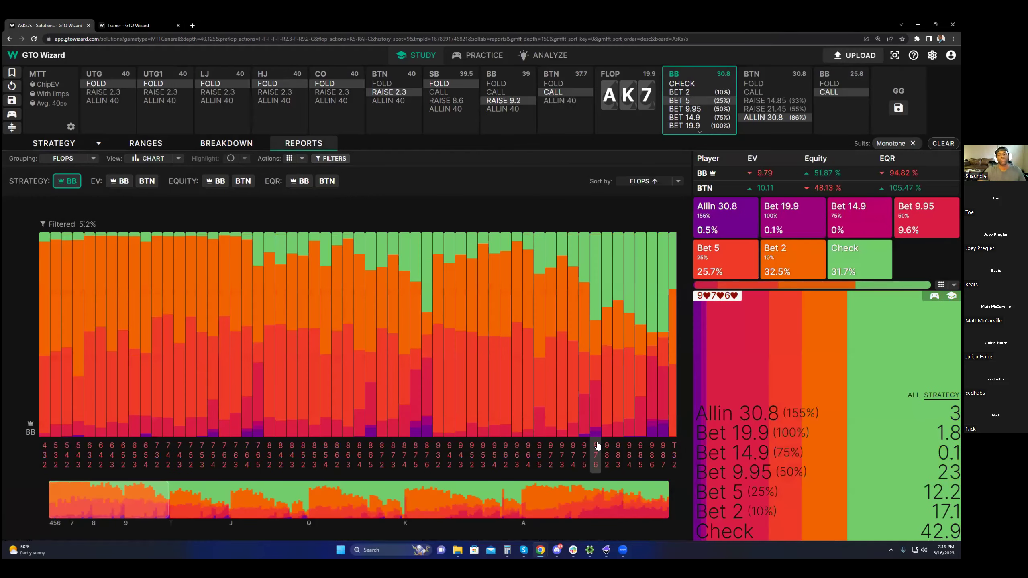
Browse the monotone flop report from low boards to ace-high ones, and isolate the 30.8 all-in frequencies.
left_click(229, 521)
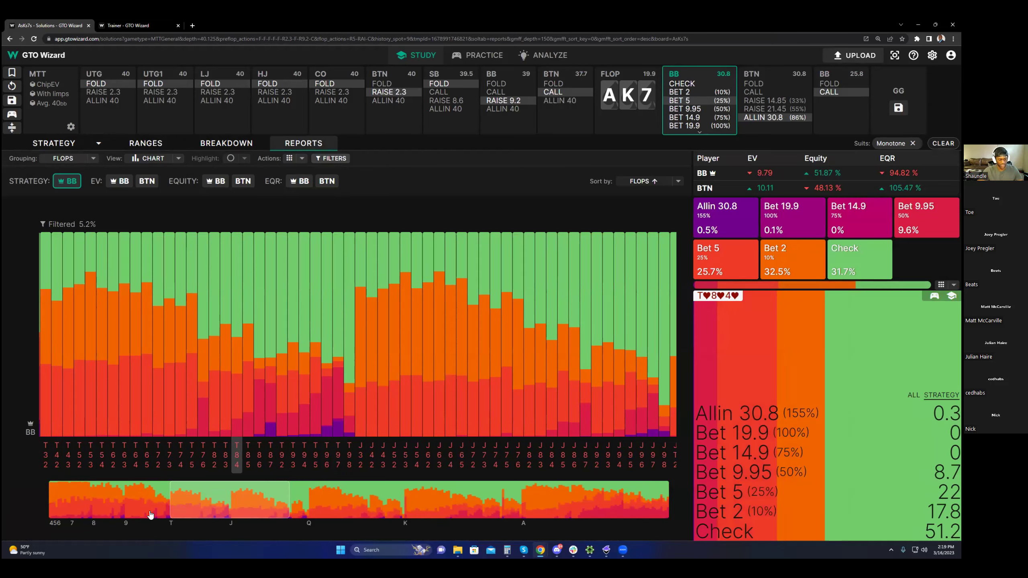
left_click(164, 513)
left_click(51, 518)
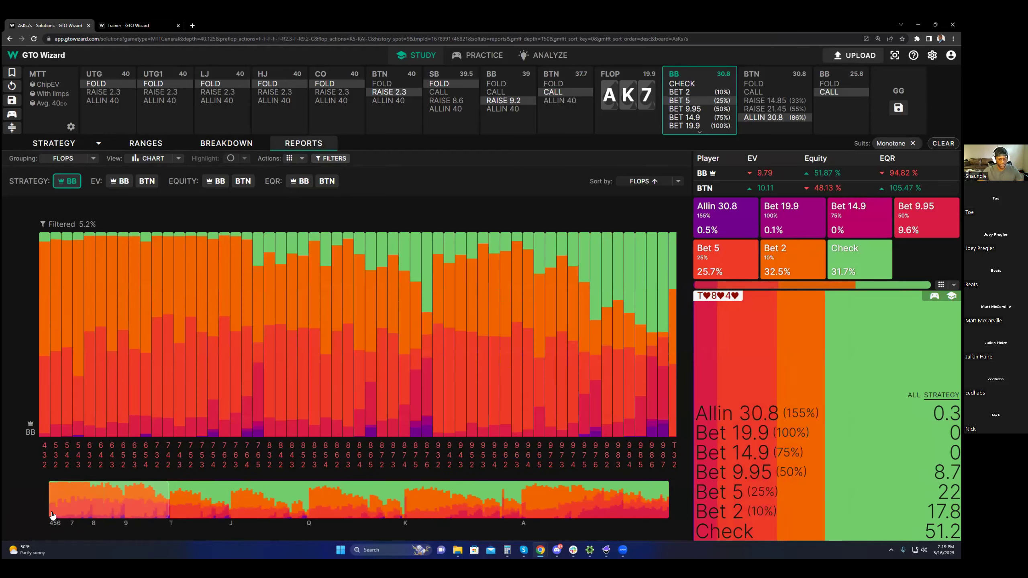
left_click(646, 517)
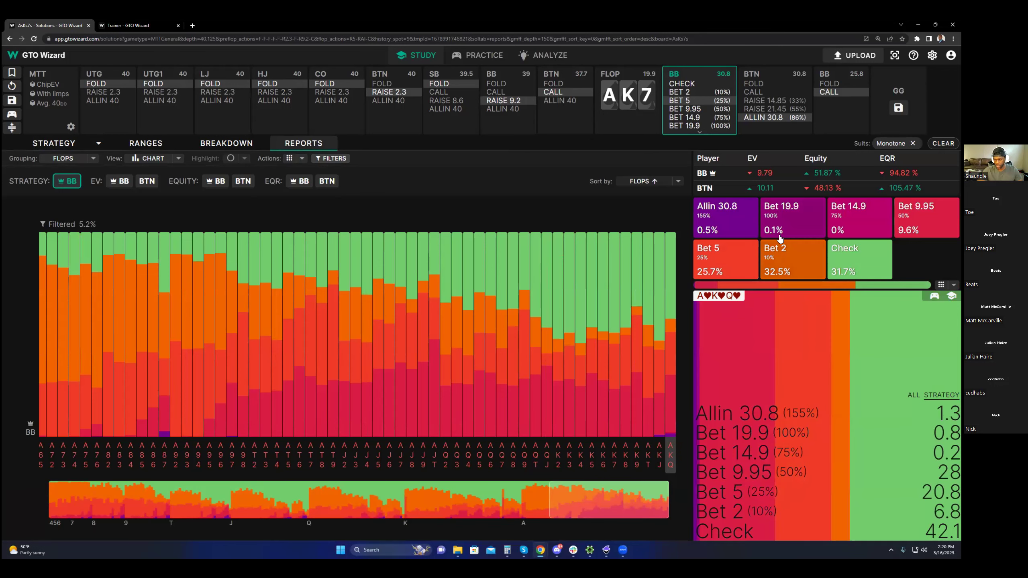
left_click(719, 229)
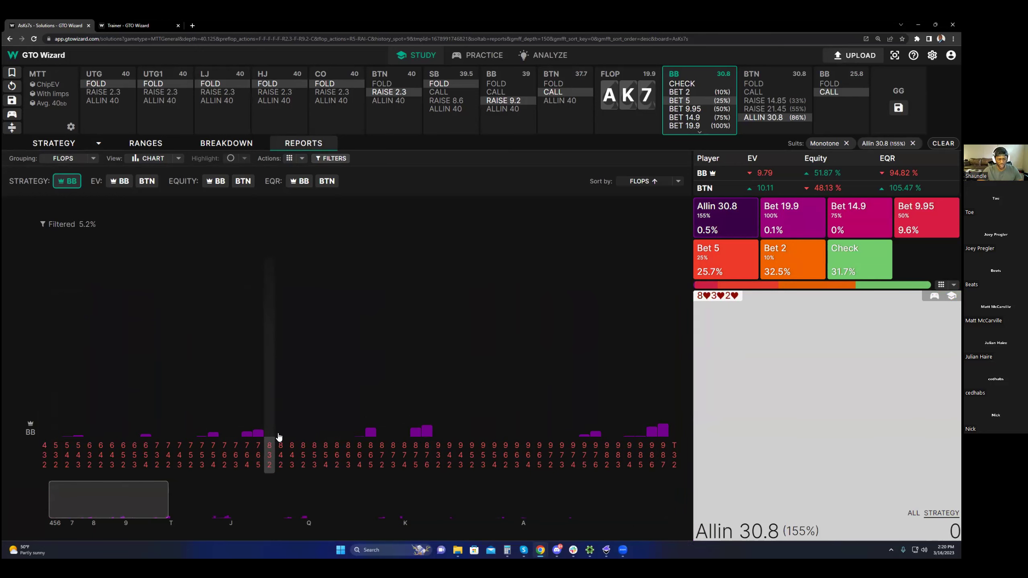
left_click(523, 520)
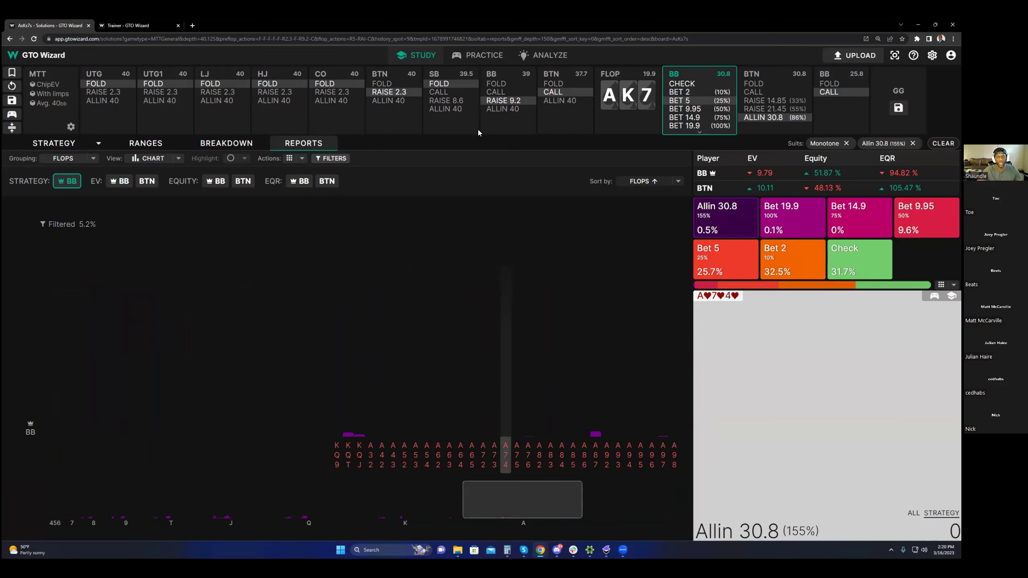
Leave the report for the A-K-7 strategy view, return to the trainer and deal the next hand.
left_click(80, 142)
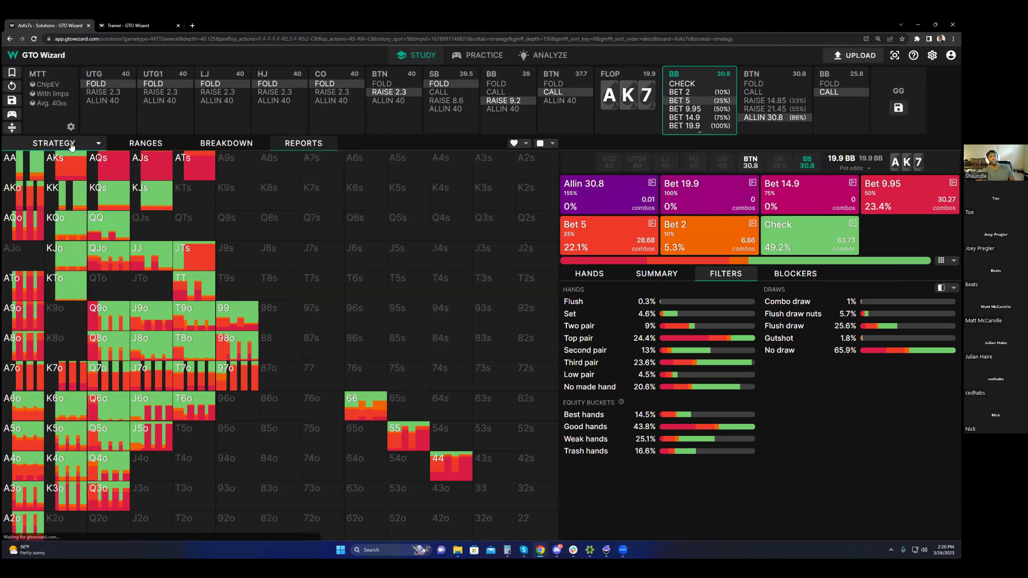
left_click(461, 61)
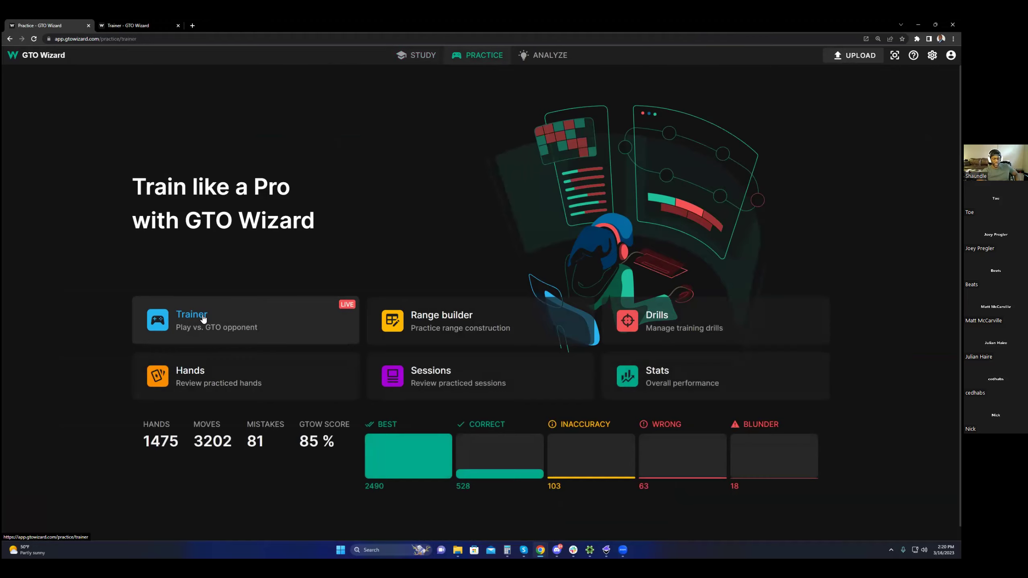
left_click(203, 320)
left_click(516, 380)
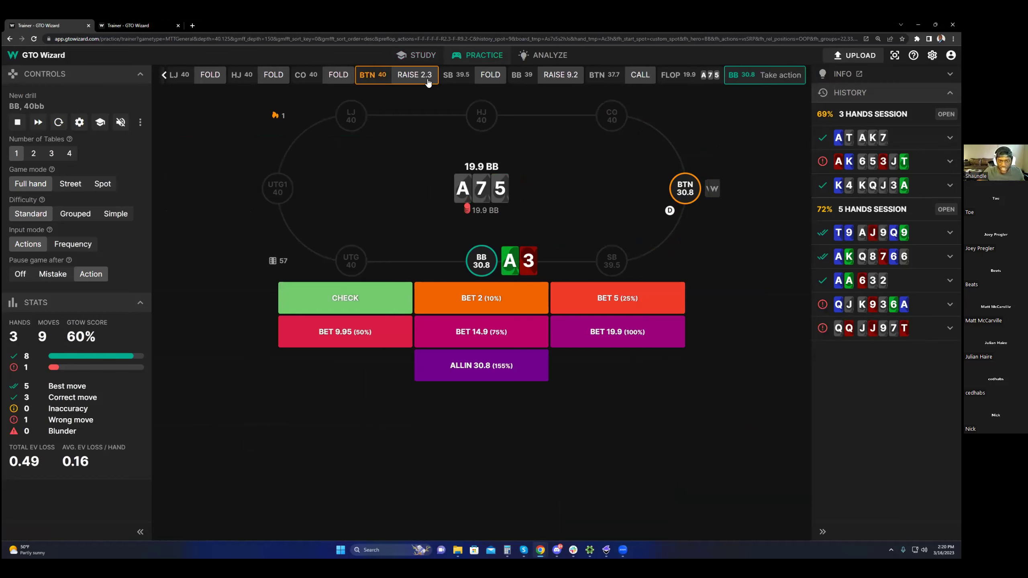
View the solver's big blind strategy for the A-7-5 flop and return to the ace-three hand in the trainer.
mouse_move(428, 62)
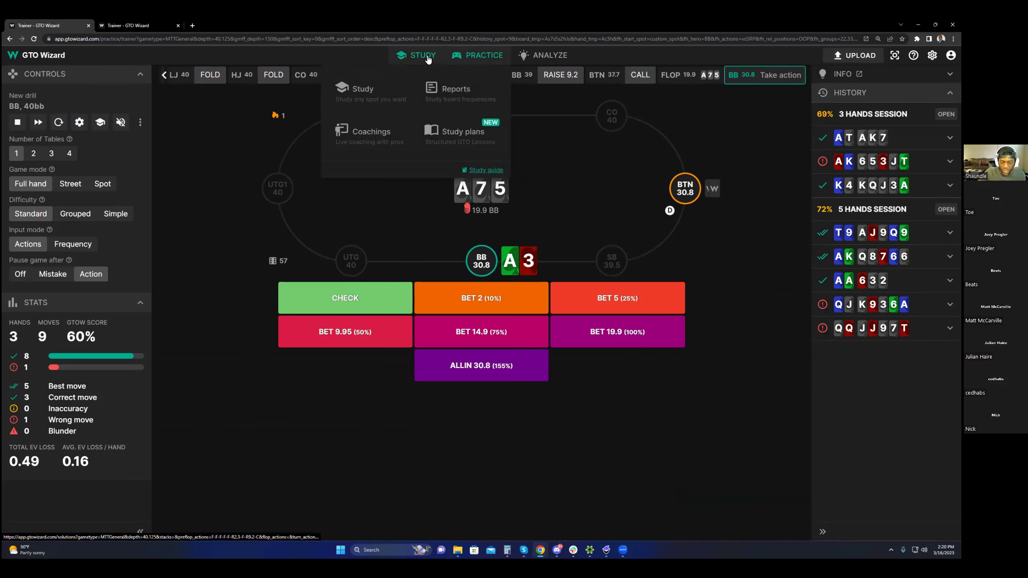
left_click(428, 60)
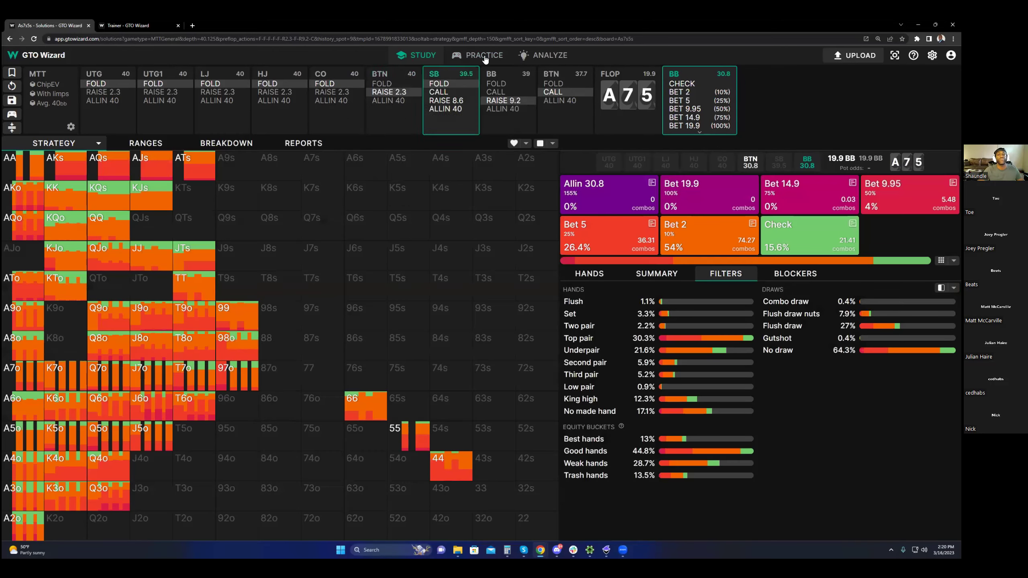
left_click(485, 59)
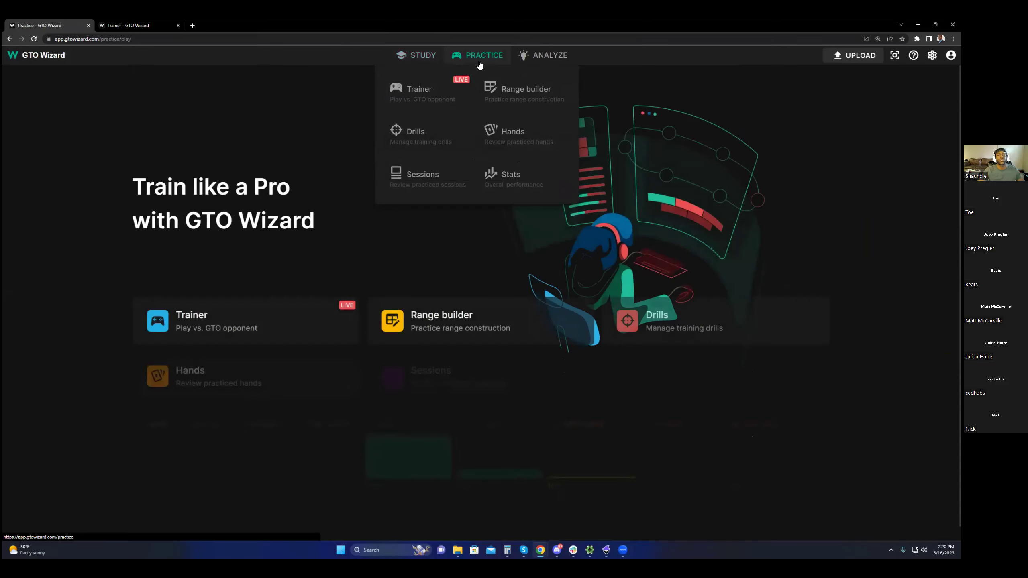
left_click(232, 330)
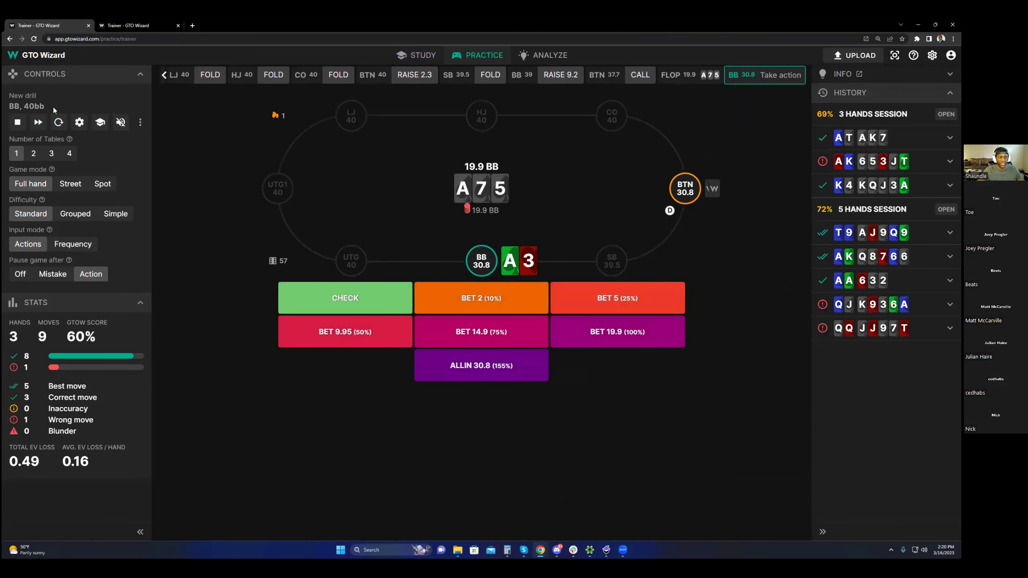
Open the drill's settings and review its 40bb solution selection, starting spot and flop board filters.
left_click(80, 123)
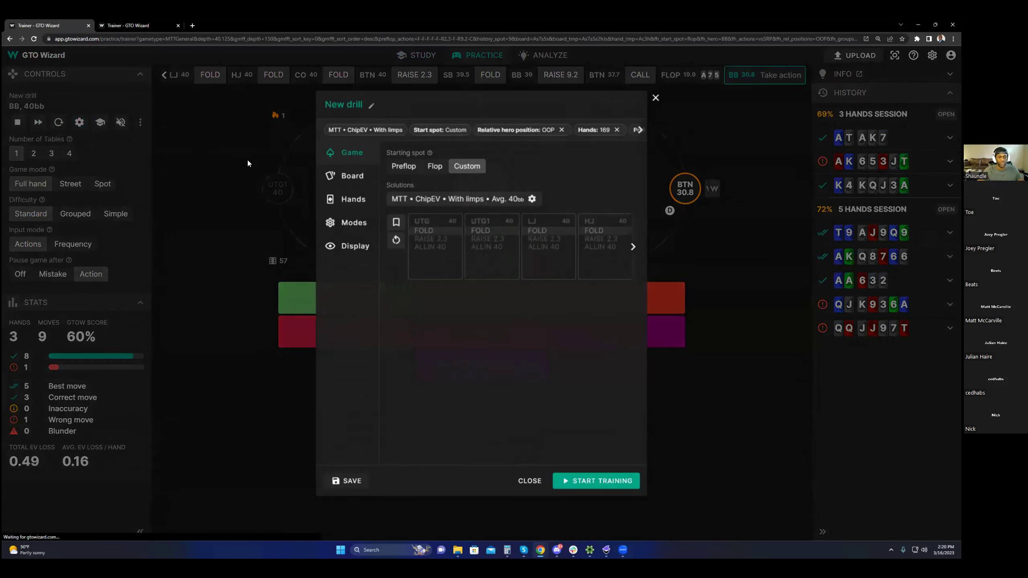
left_click(417, 196)
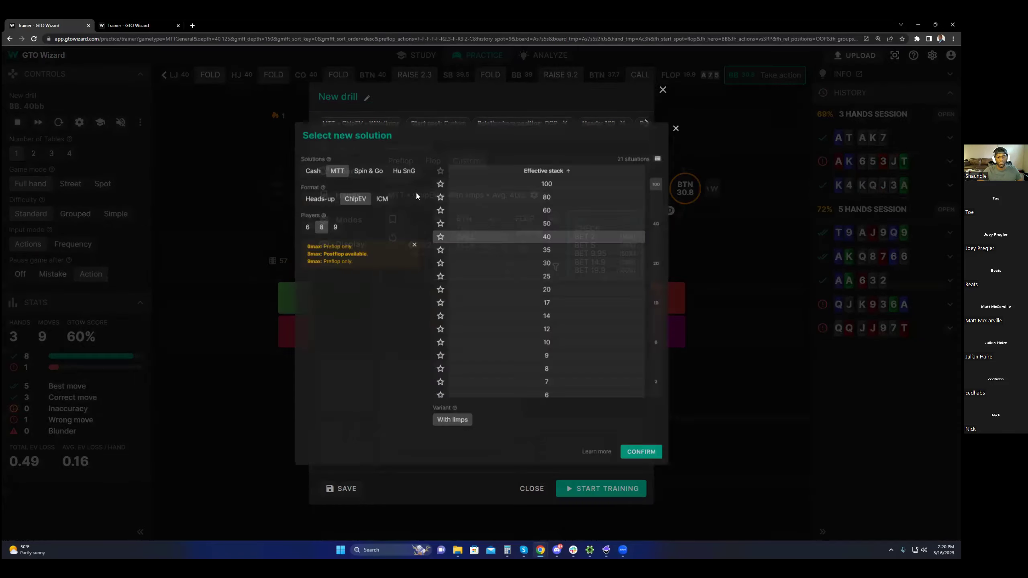
left_click(718, 92)
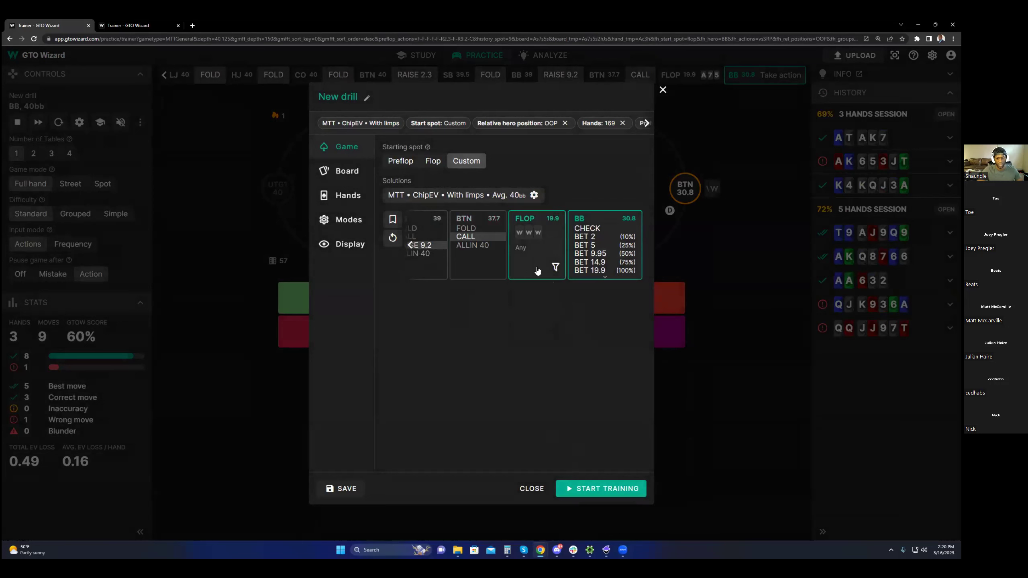
left_click(342, 173)
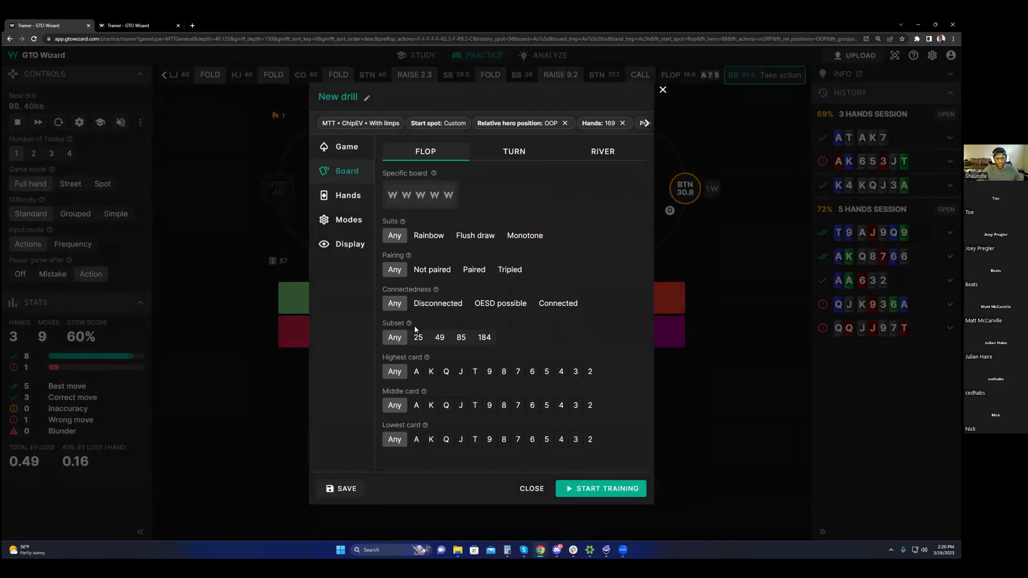
Restart training with the drill and bet 5 with pocket aces on the J-5-4 flop.
left_click(628, 489)
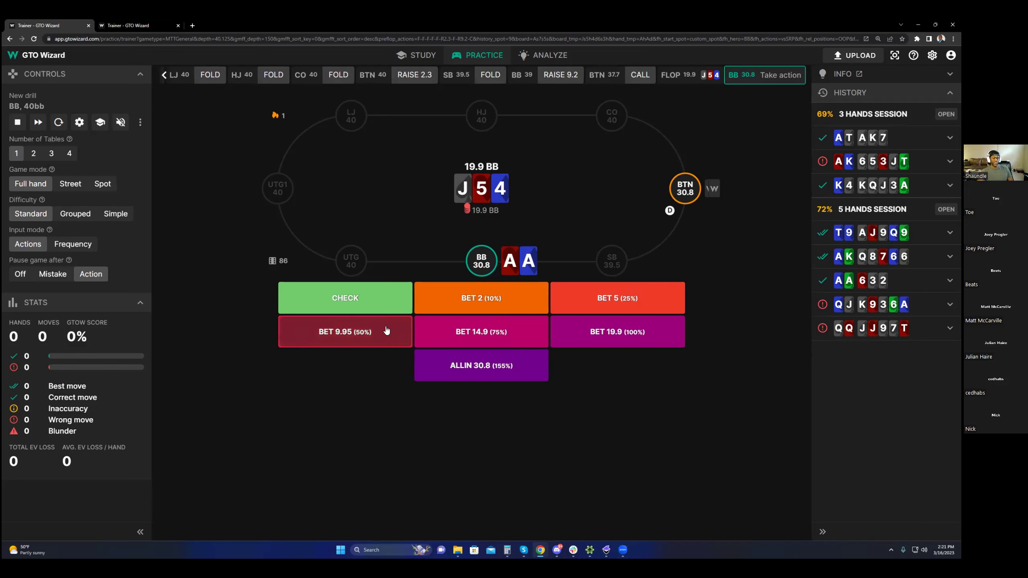
left_click(590, 301)
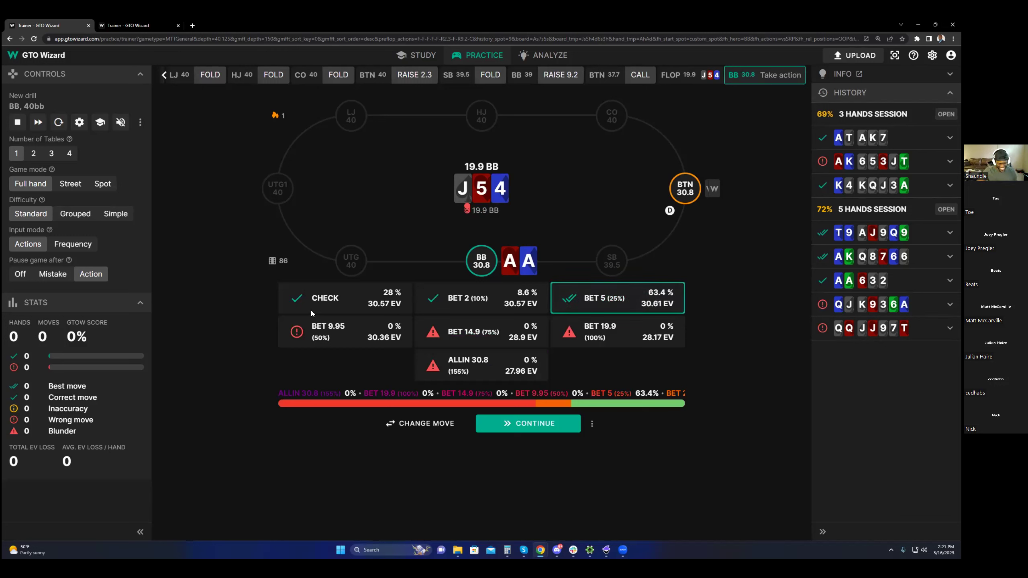
Continue to the turn 6 with pocket aces, bet 7.5 and review the check option's frequency and EV.
left_click(511, 426)
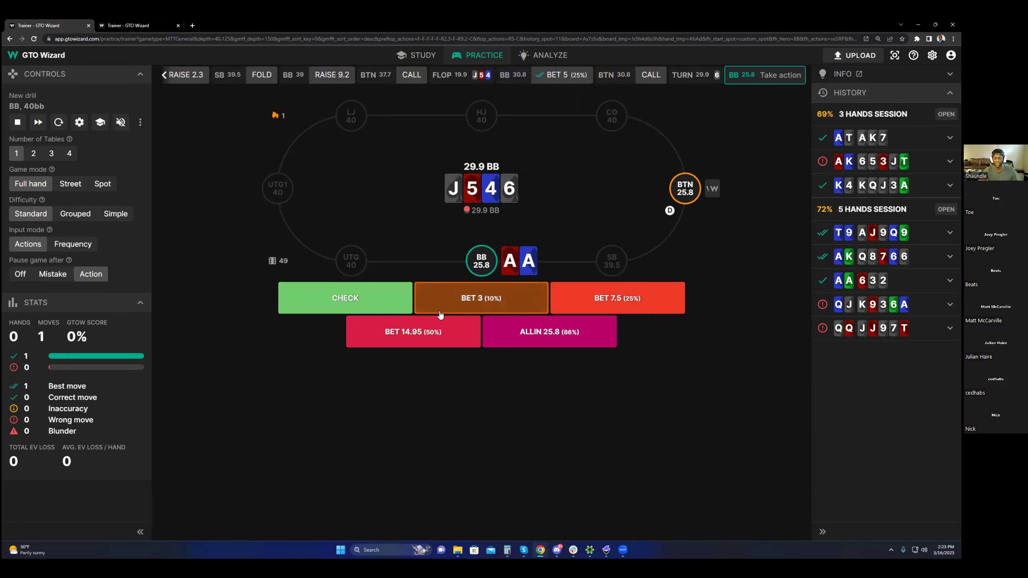
left_click(593, 303)
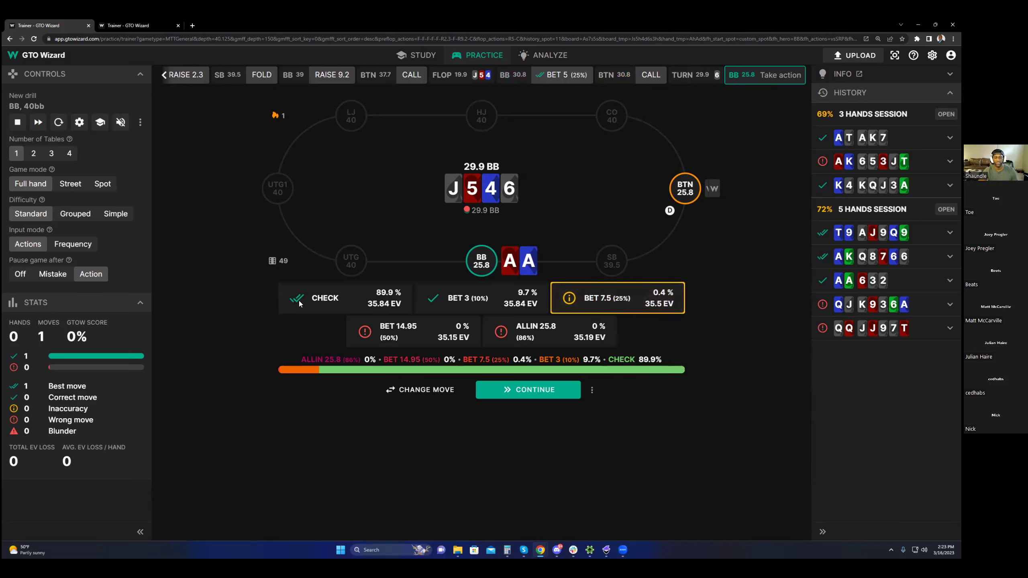
left_click_drag(300, 304, 399, 307)
triple_click(399, 308)
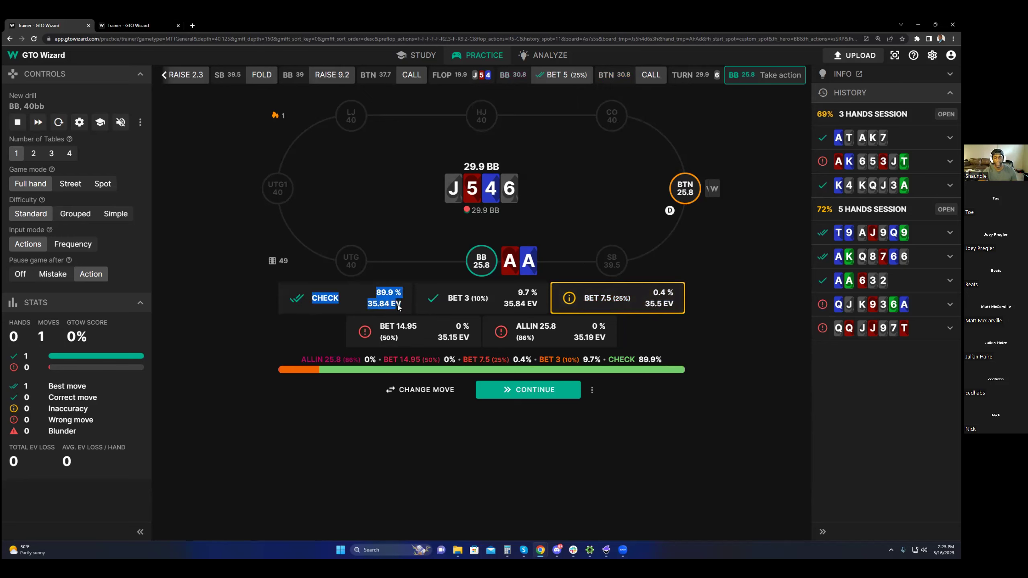
triple_click(399, 307)
left_click(357, 306)
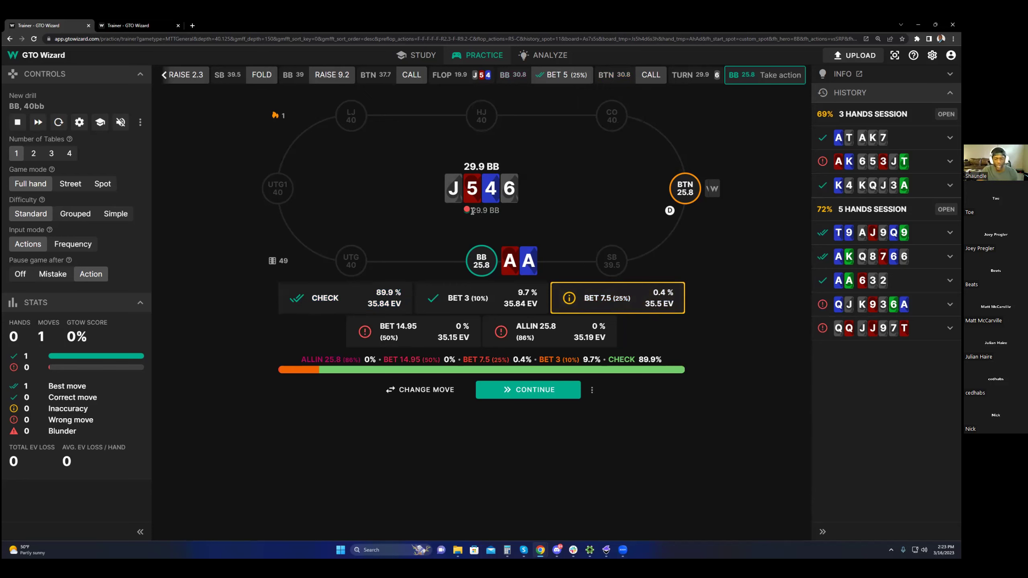
Open the solver's big blind strategy for the J-5-4-6 turn and examine how individual hand combos play.
left_click(412, 58)
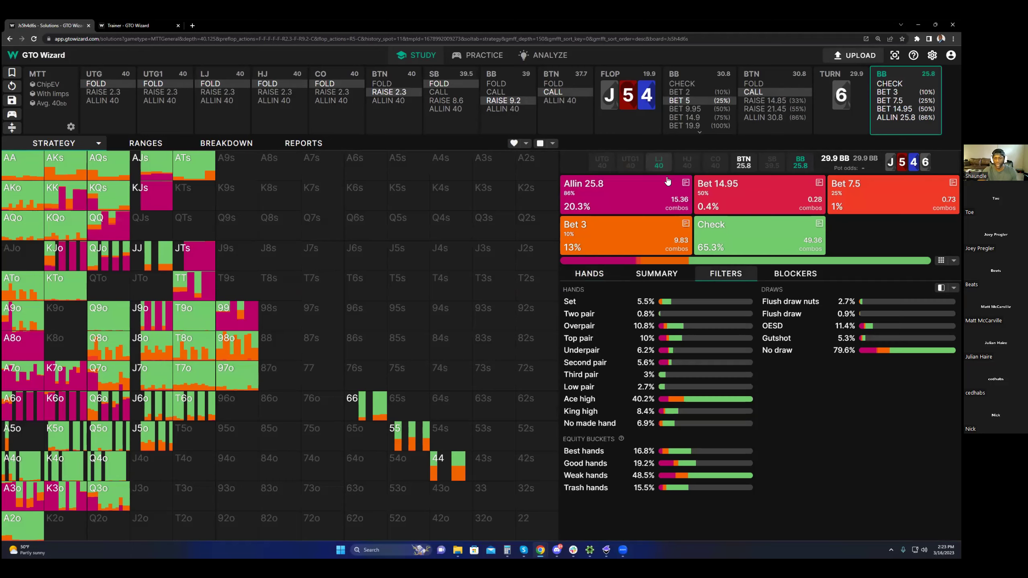
left_click(614, 228)
left_click(614, 228)
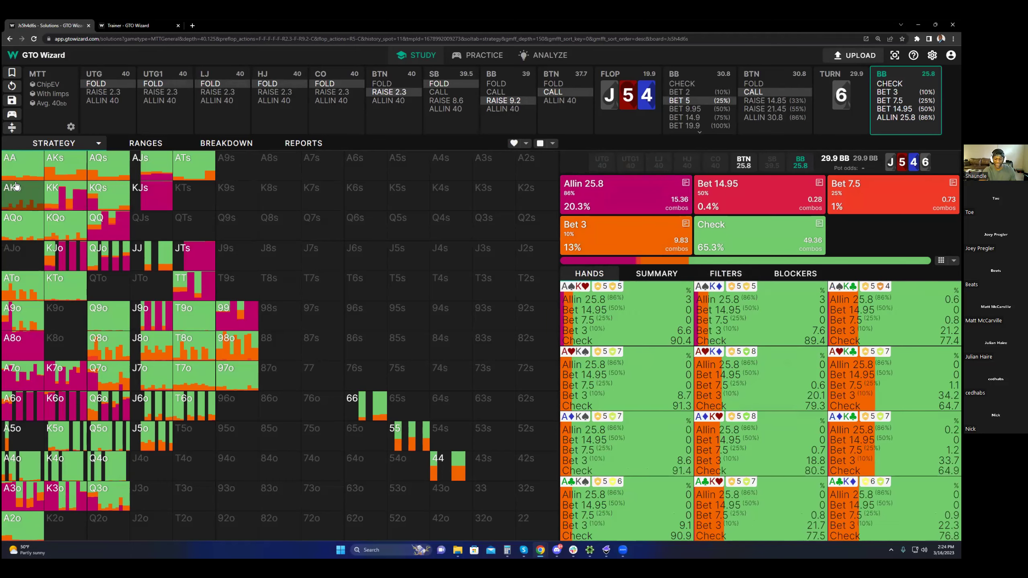
left_click(384, 415)
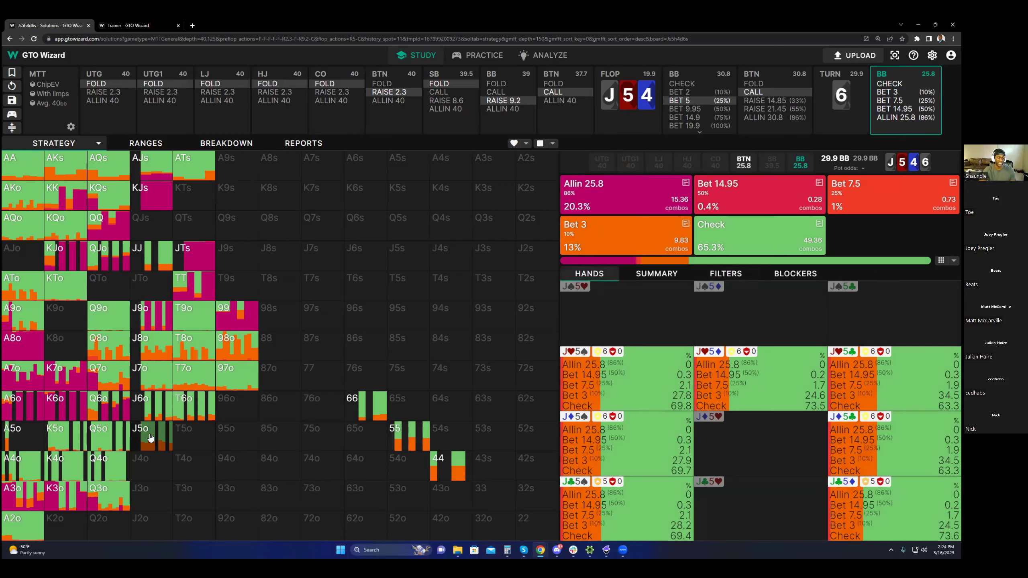
Display the J-5-4-6 strategy matrix by range height.
left_click(552, 144)
left_click(552, 143)
left_click(552, 144)
left_click(505, 160)
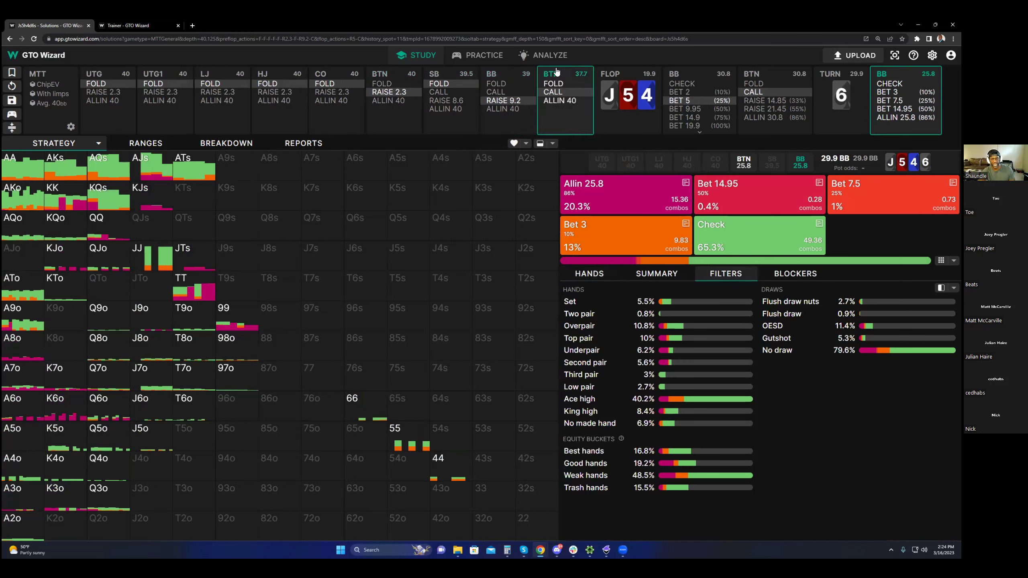
Return to the trainer, bet 3 with pocket aces on the J-5-4-6 turn and continue to the river.
left_click(480, 55)
left_click(240, 307)
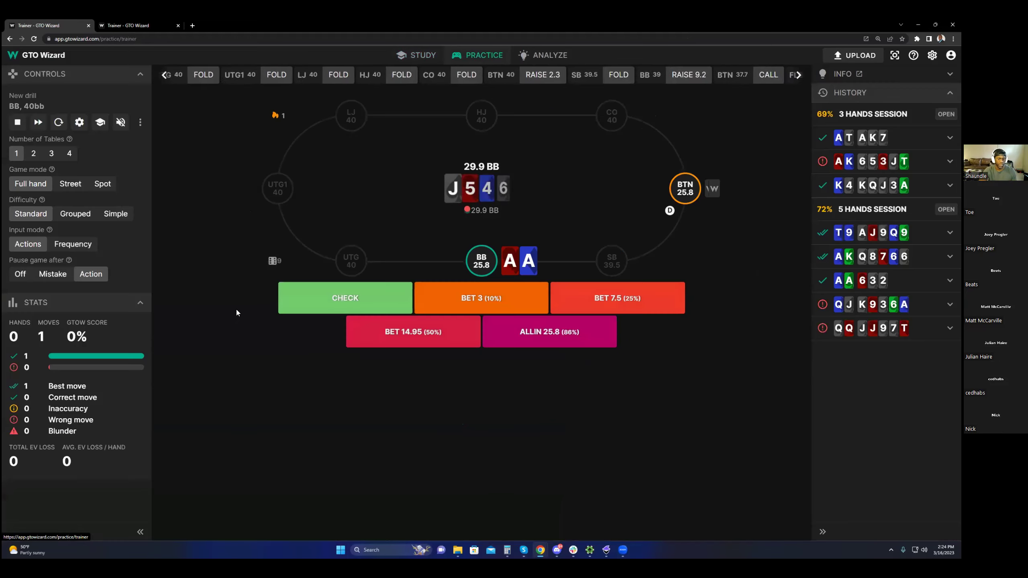
left_click(359, 296)
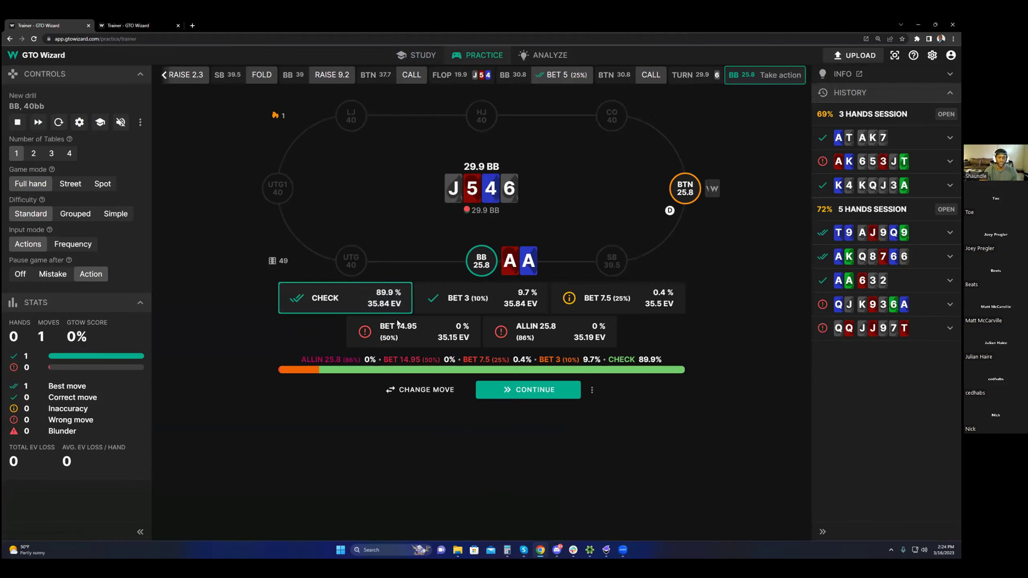
left_click(387, 392)
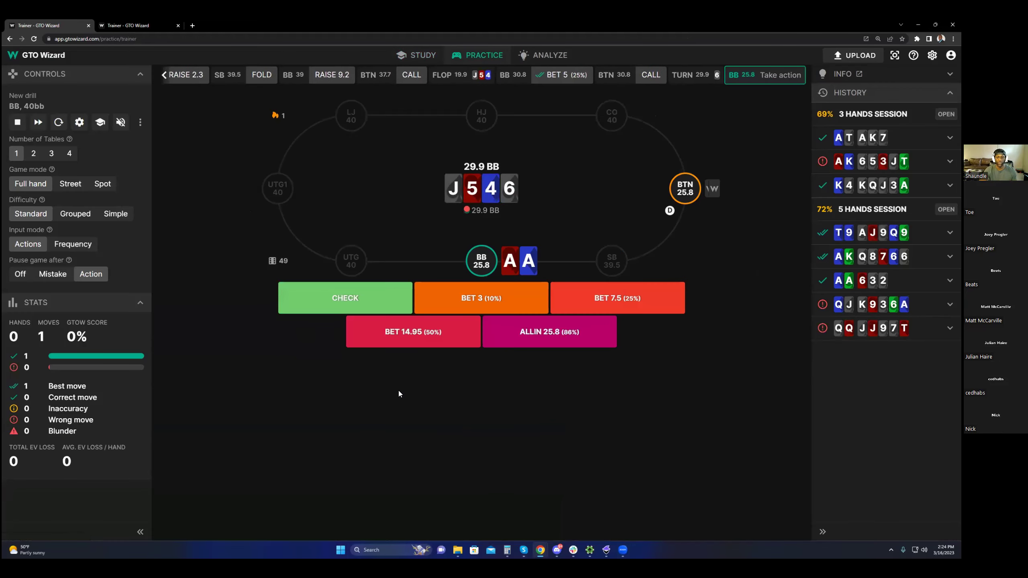
left_click(474, 300)
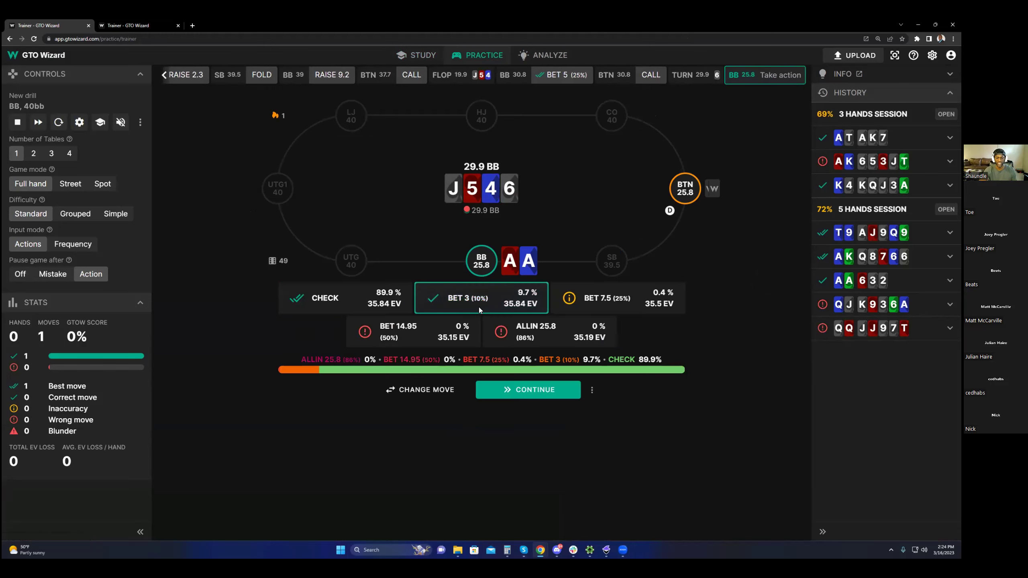
left_click(527, 390)
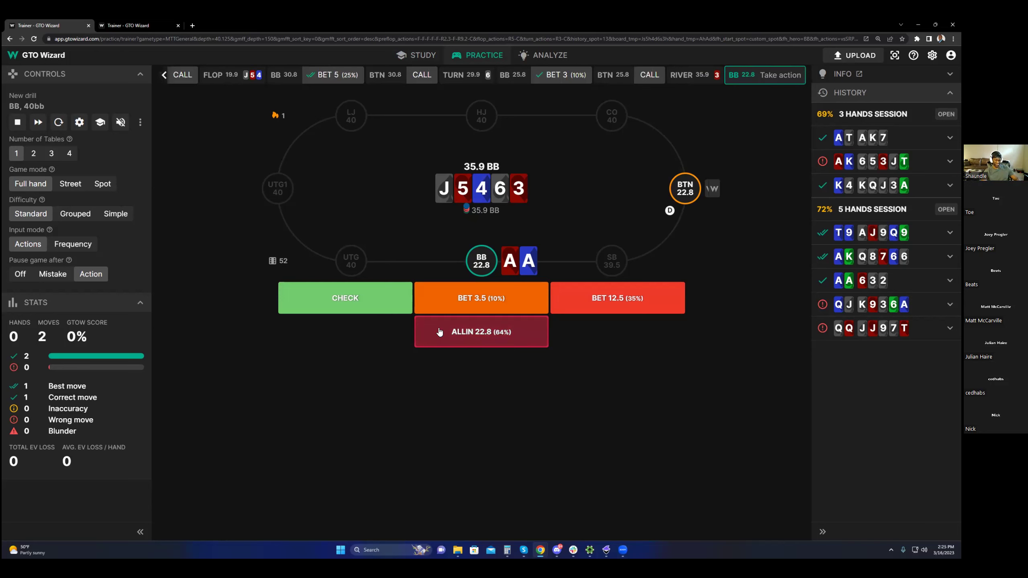
Check the river 3 with pocket aces, call the button's all-in and go to showdown.
left_click(376, 307)
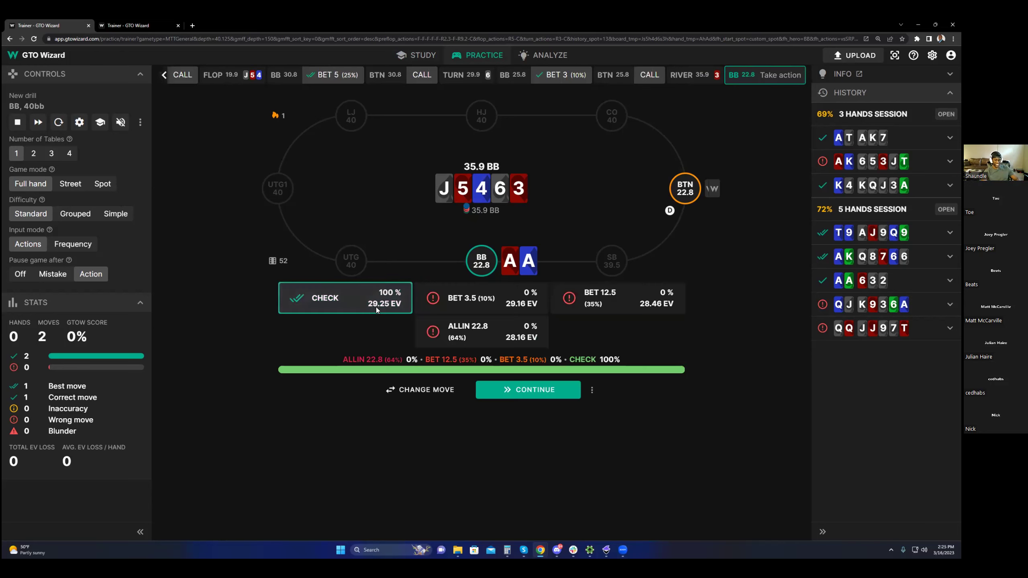
left_click(511, 390)
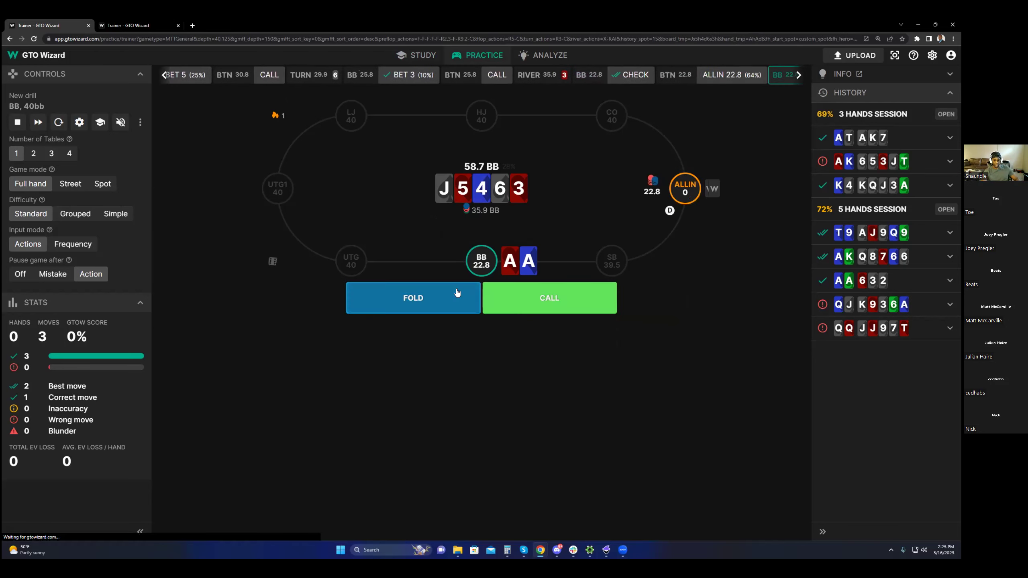
left_click(539, 306)
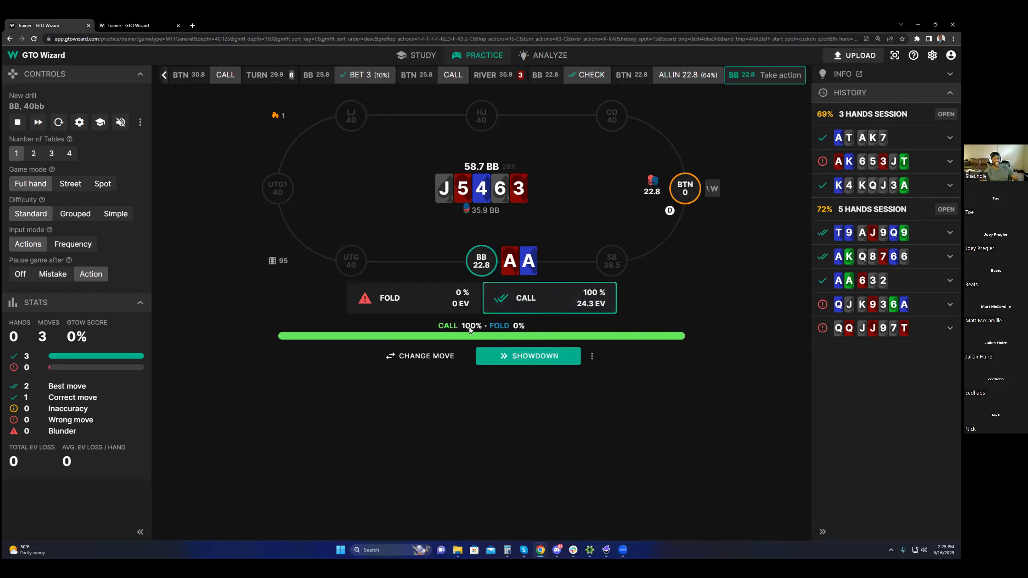
left_click_drag(576, 307, 605, 308)
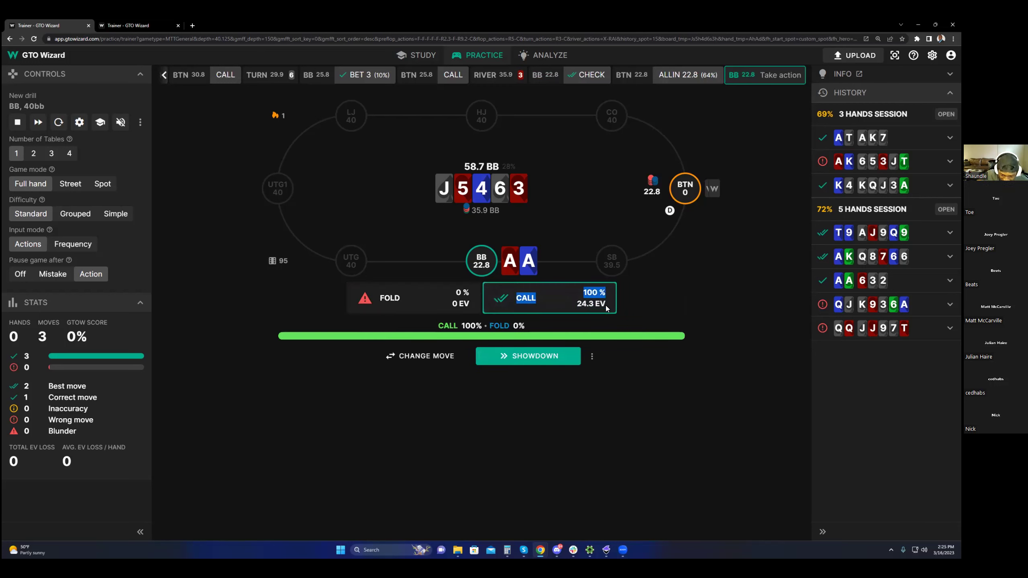
left_click(530, 355)
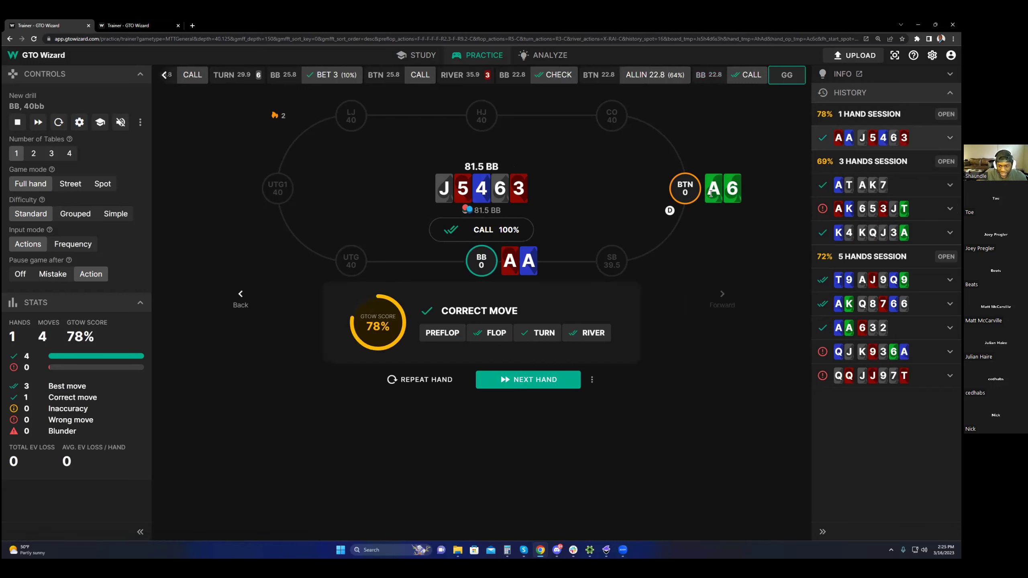
Deal the next hand, bet 5 with ace-deuce on the 5-4-3 flop and review the Bet 2 option.
left_click(509, 379)
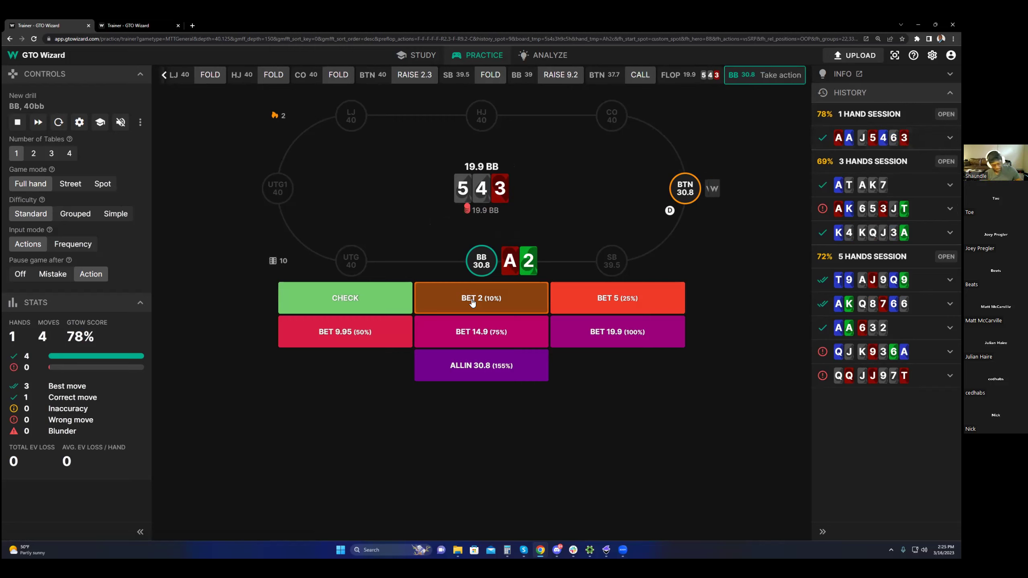
left_click(560, 297)
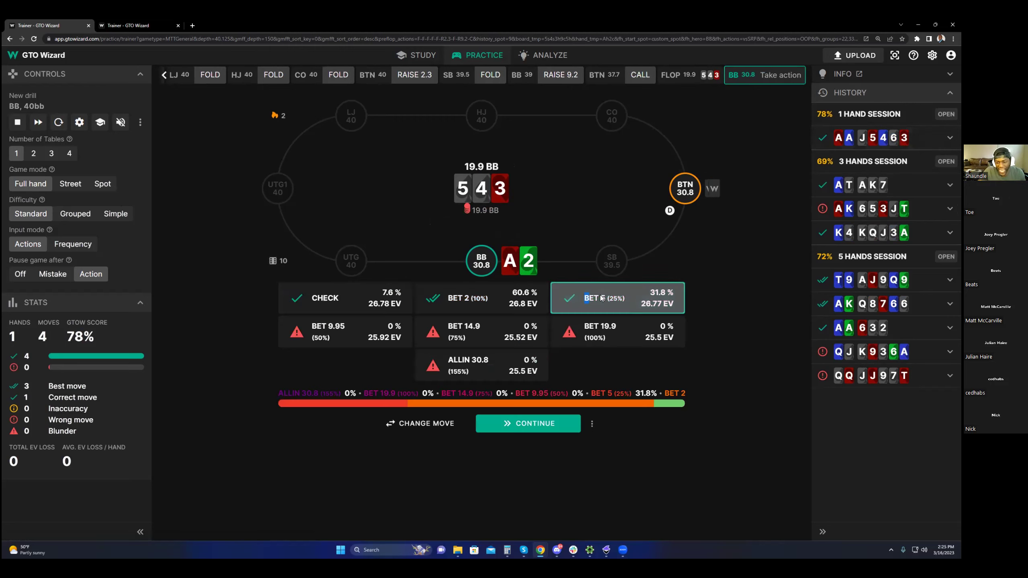
left_click_drag(470, 305, 534, 306)
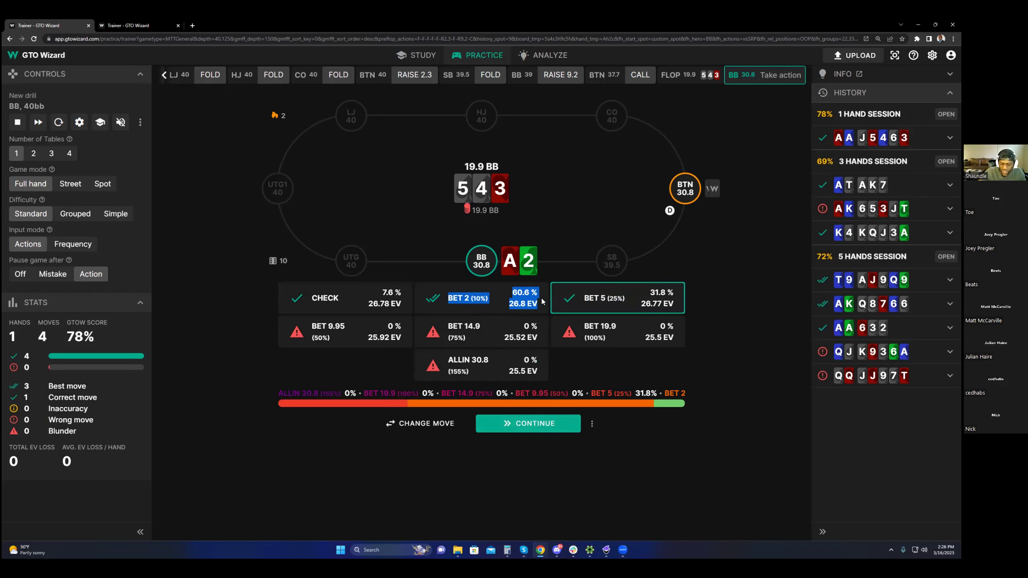
left_click(469, 223)
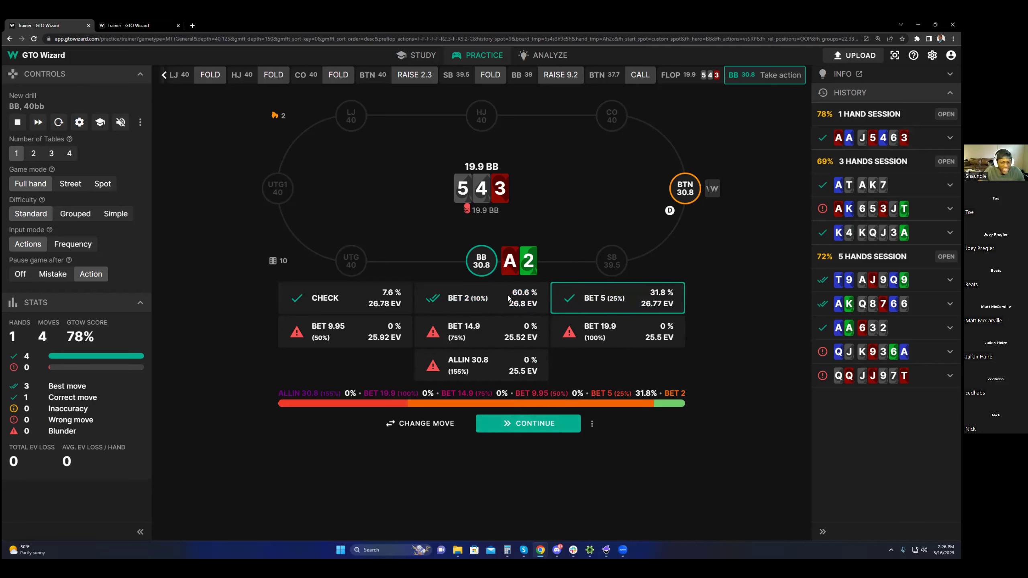
Continue to the turn 9 with ace-deuce, check and compare the EVs of checking and betting 3.
left_click(511, 424)
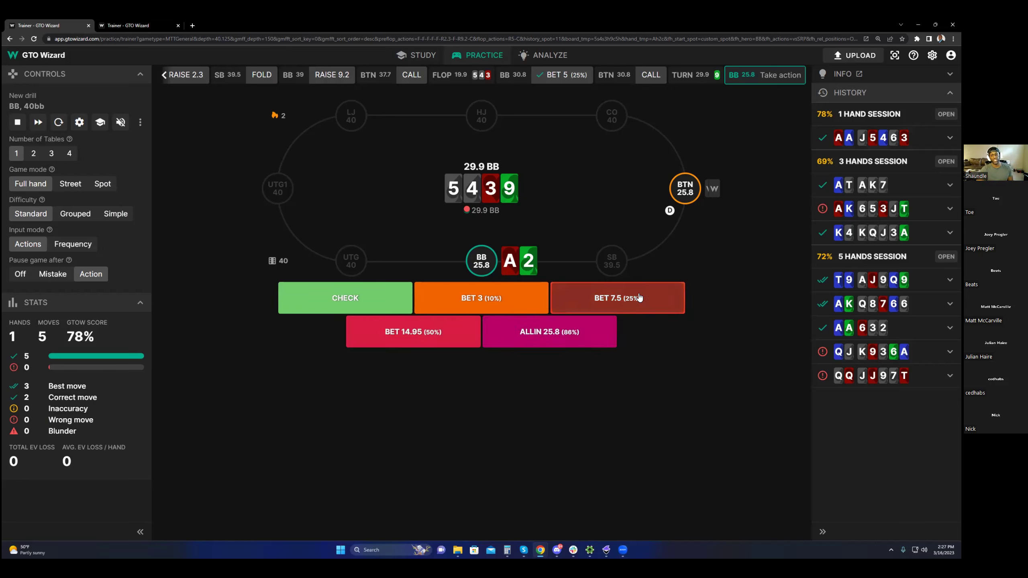
left_click(362, 304)
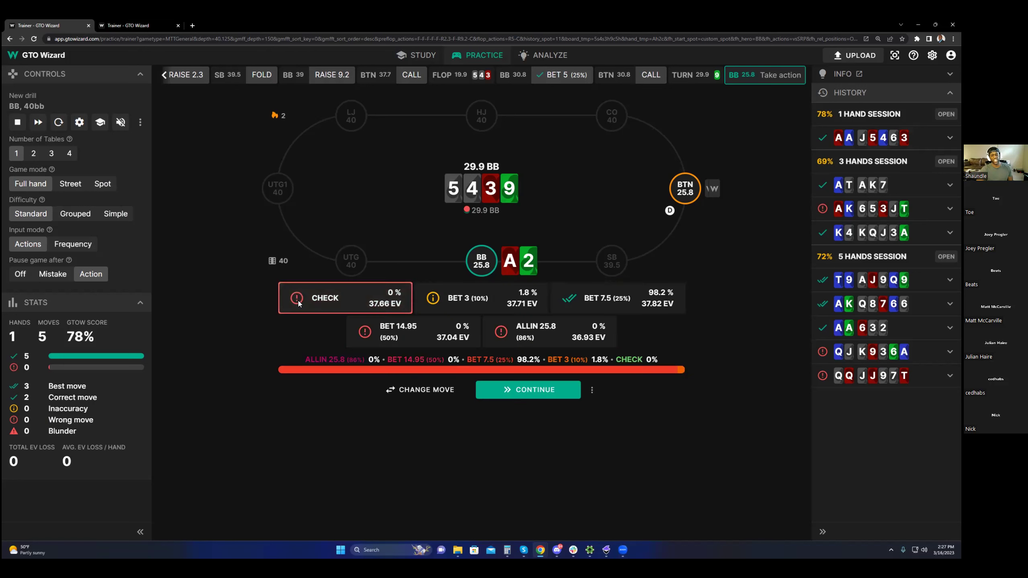
triple_click(402, 303)
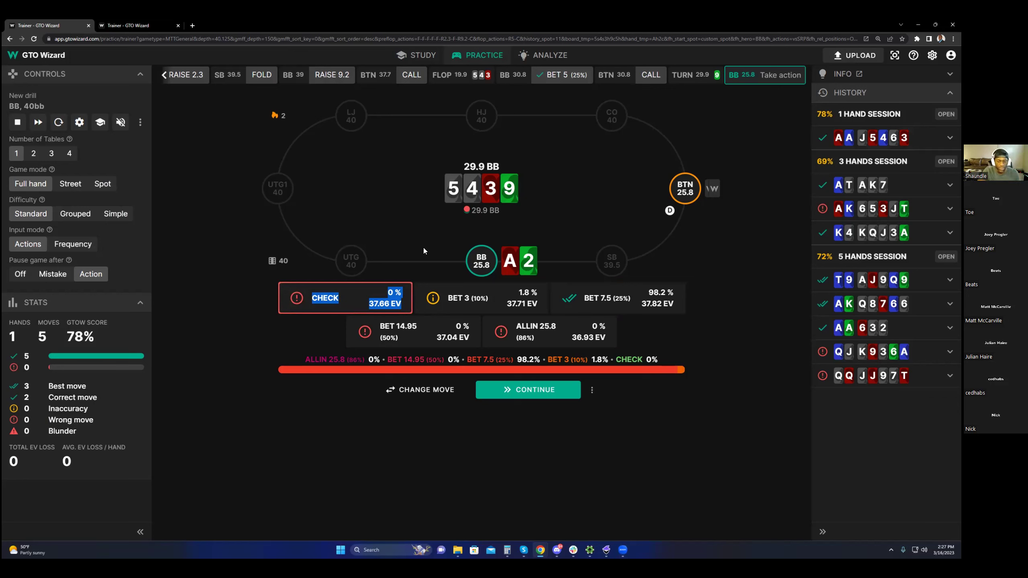
left_click_drag(447, 299, 537, 303)
left_click(502, 231)
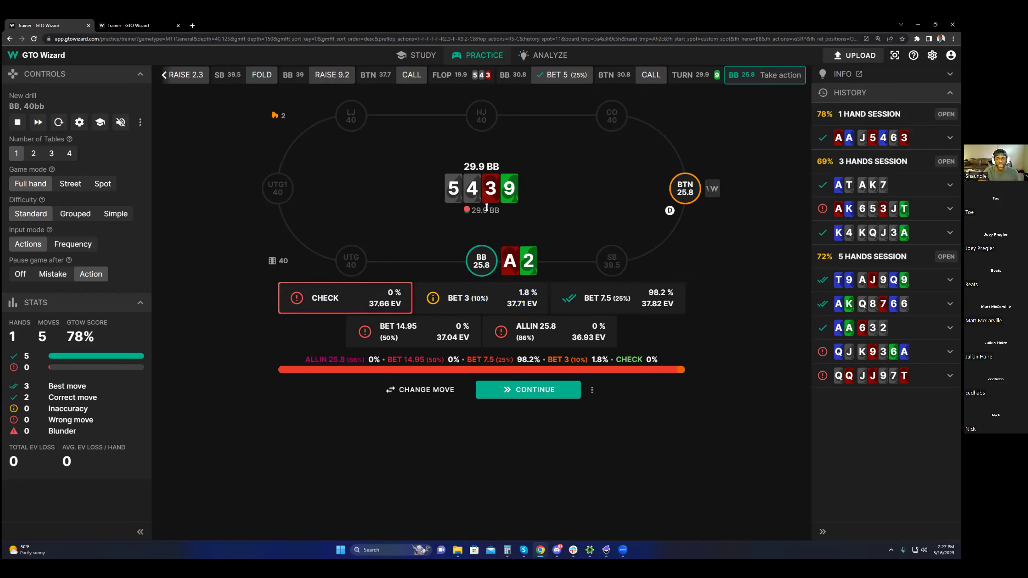
Open the solver's strategy for the 5-4-3-9 turn, show it at full height and filter the matrix to Bet 7.5.
mouse_move(414, 59)
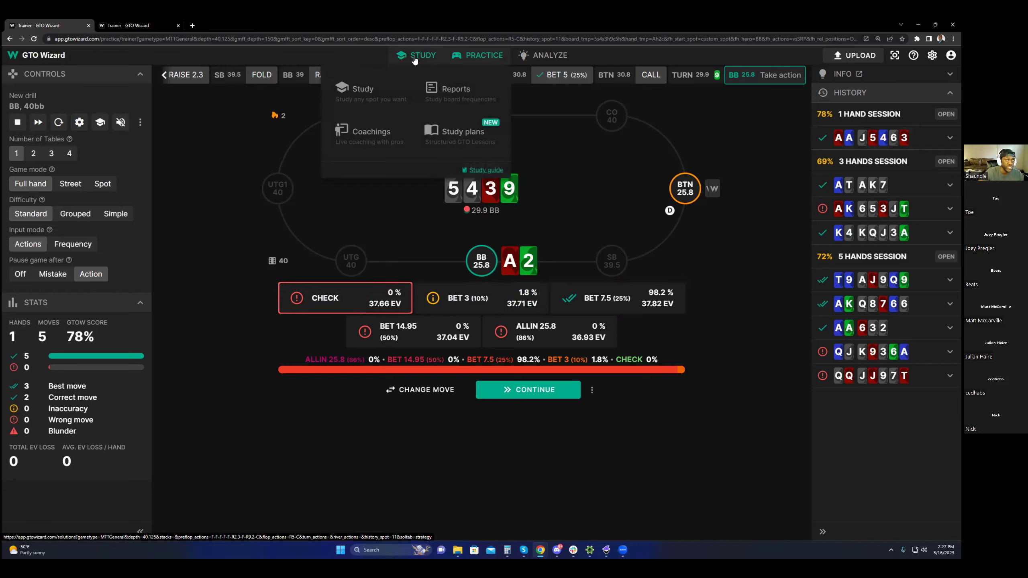
left_click(414, 59)
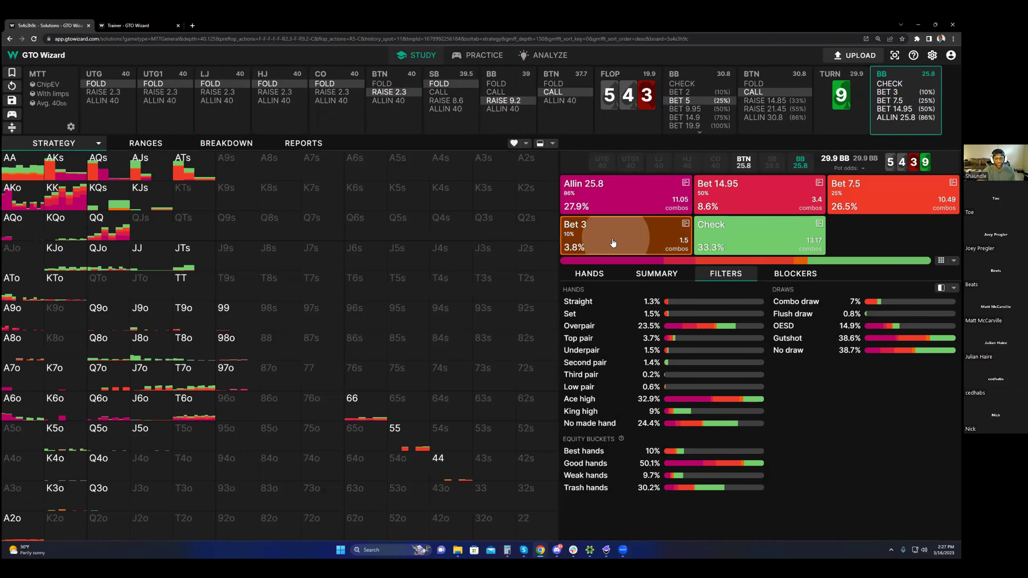
left_click(613, 243)
left_click(613, 243)
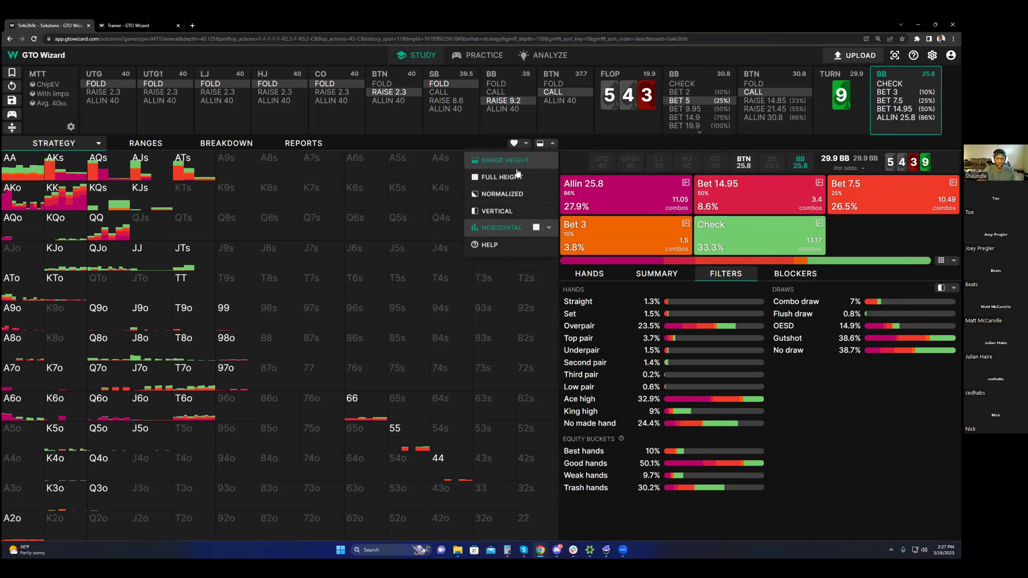
left_click(478, 177)
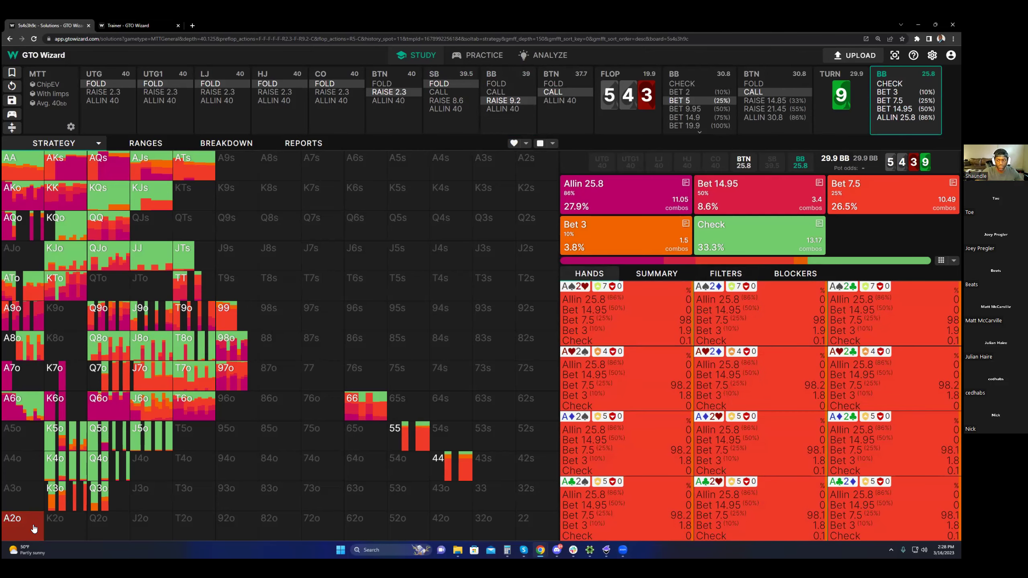
left_click(891, 194)
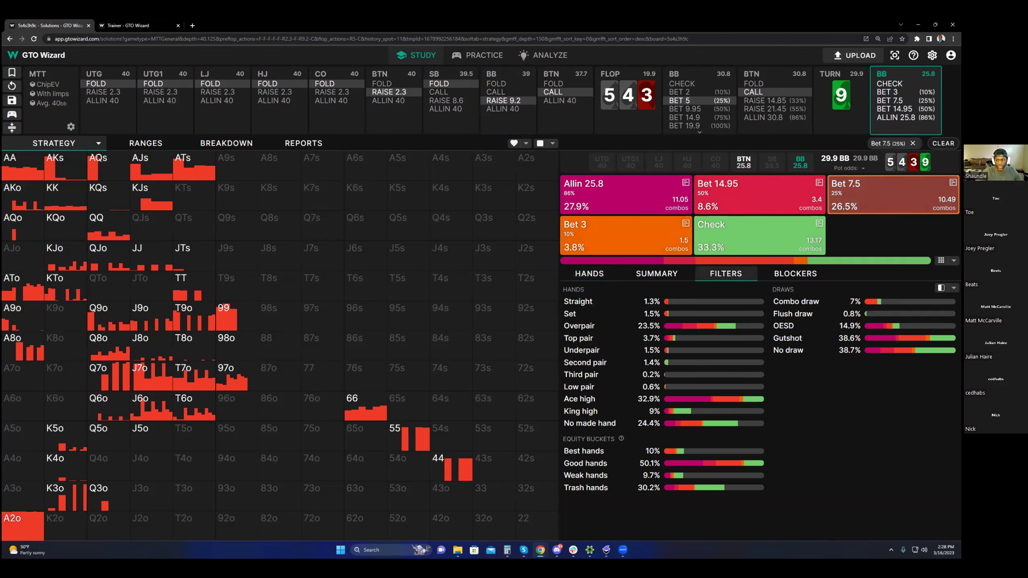
Return to the trainer, bet 7.5 with ace-deuce on the 5-4-3-9 turn and continue the hand.
left_click(481, 55)
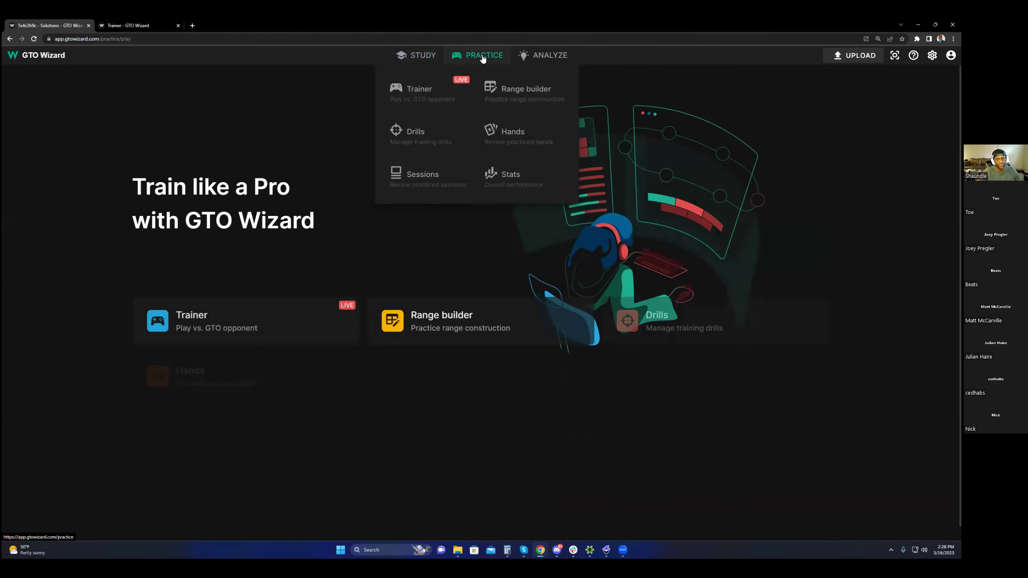
left_click(189, 305)
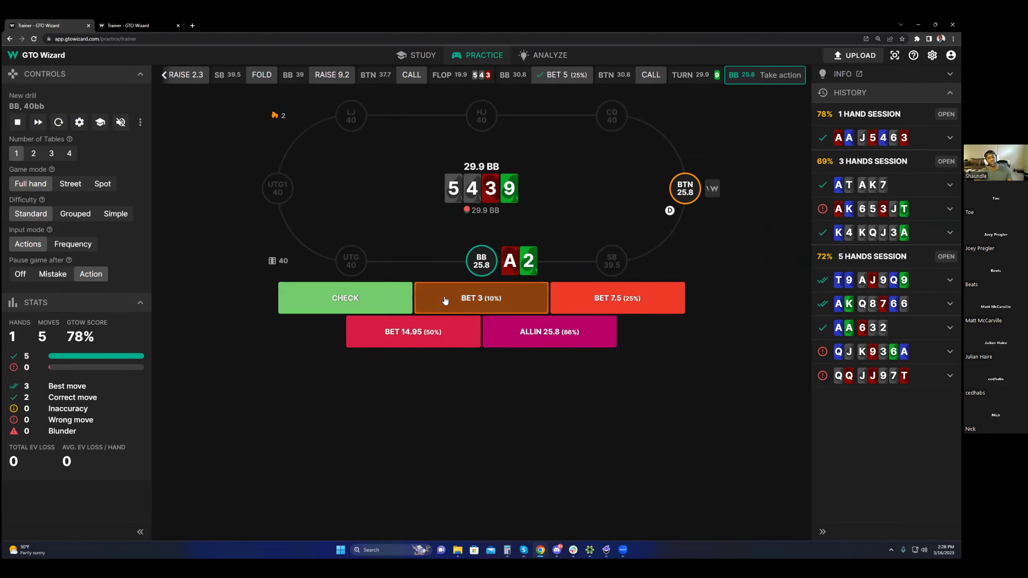
left_click_drag(509, 293, 507, 324)
left_click(497, 264)
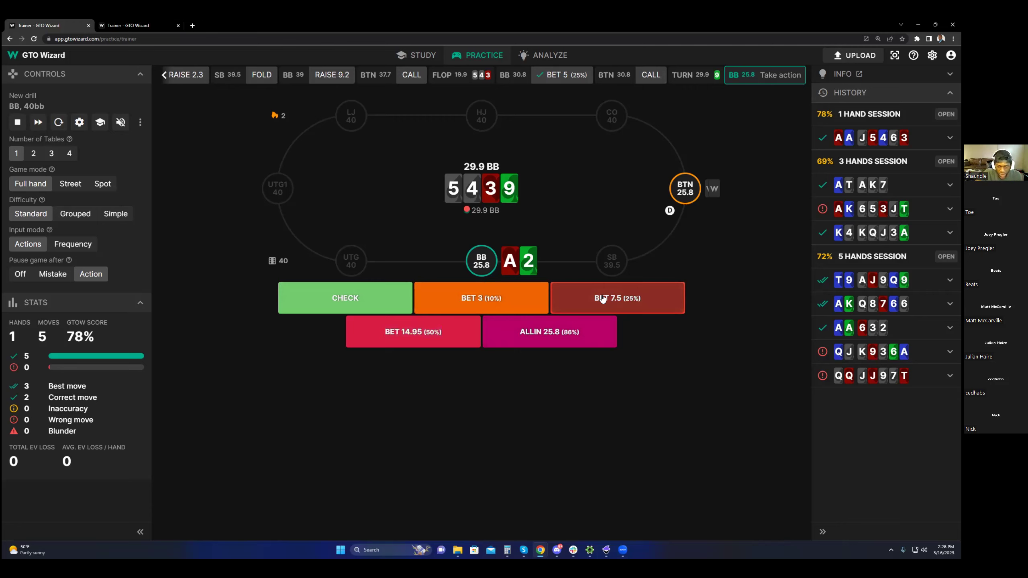
left_click(487, 299)
left_click(424, 391)
left_click(583, 307)
left_click(494, 385)
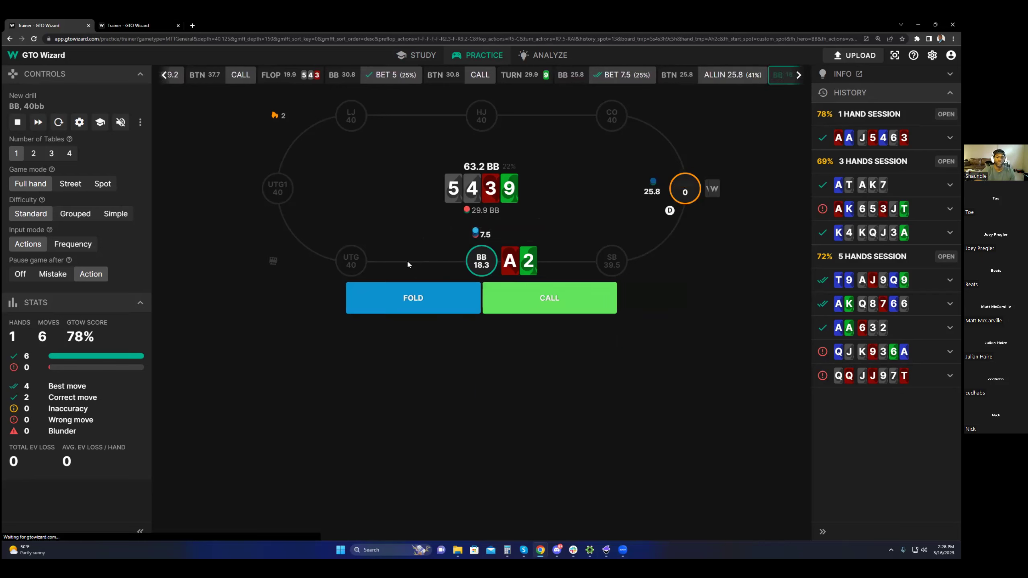
Call the button's 25.8 all-in with ace-deuce on the 5-4-3-9 turn and run the hand to showdown.
left_click(526, 298)
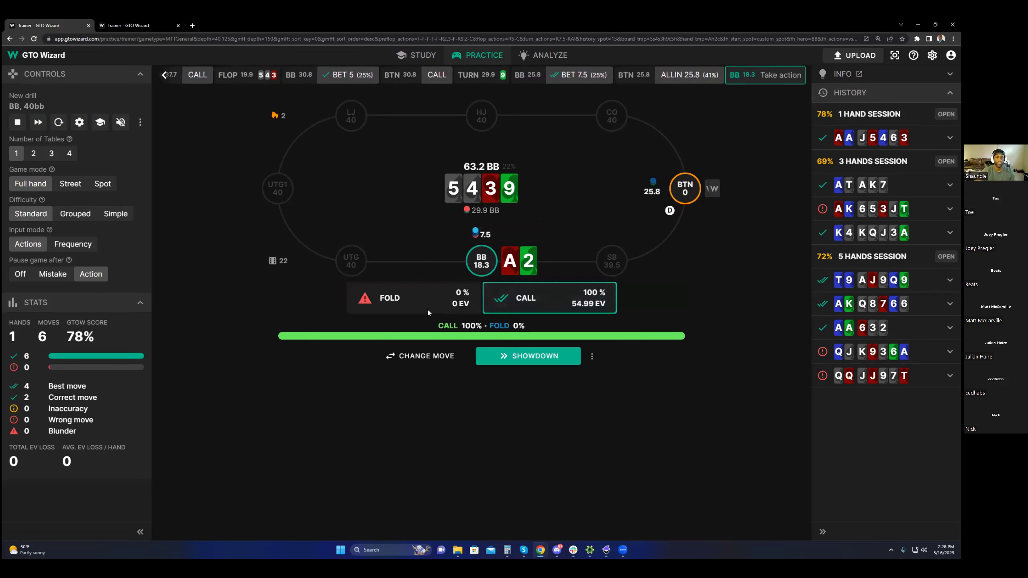
left_click(552, 359)
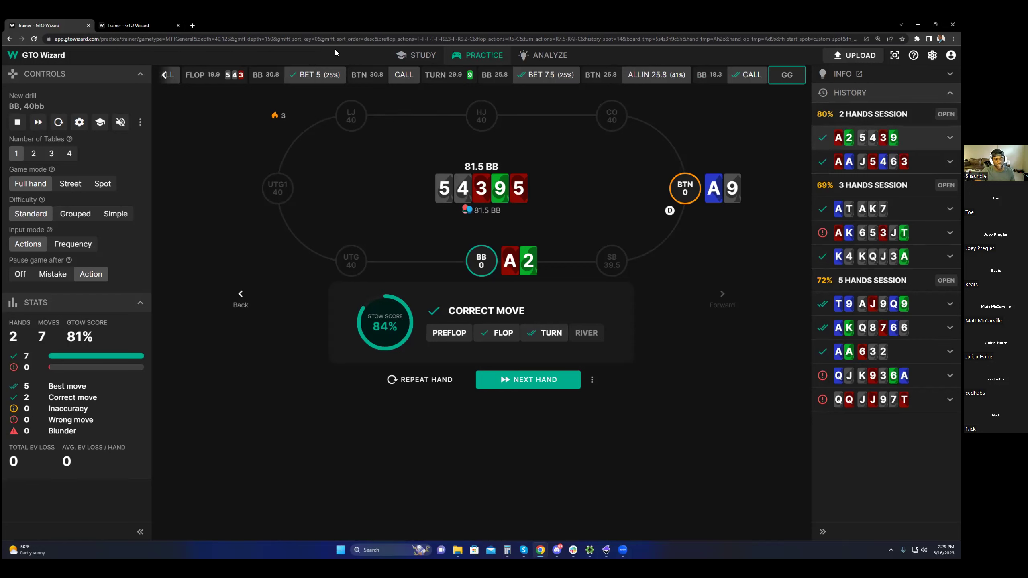
View the solver's call and fold strategy against the 25.8 turn all-in on 5-4-3-9, and return to the trainer.
mouse_move(275, 74)
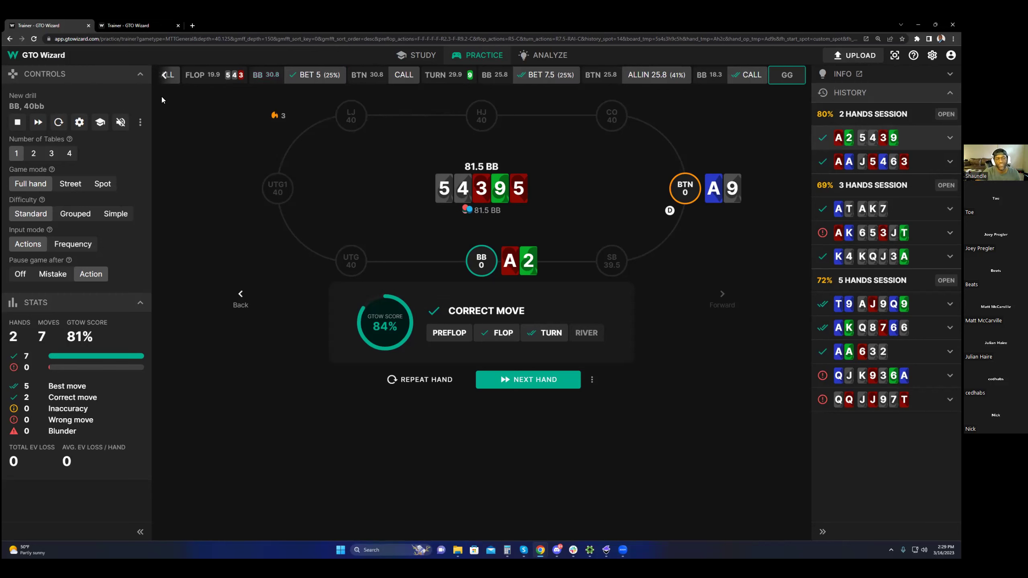
left_click(174, 81)
mouse_move(424, 60)
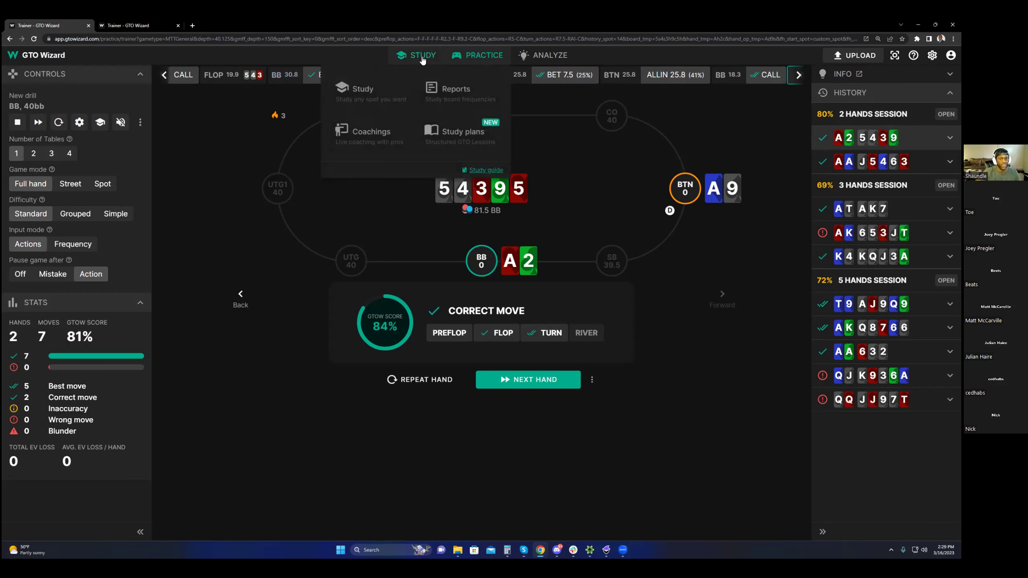
left_click(424, 60)
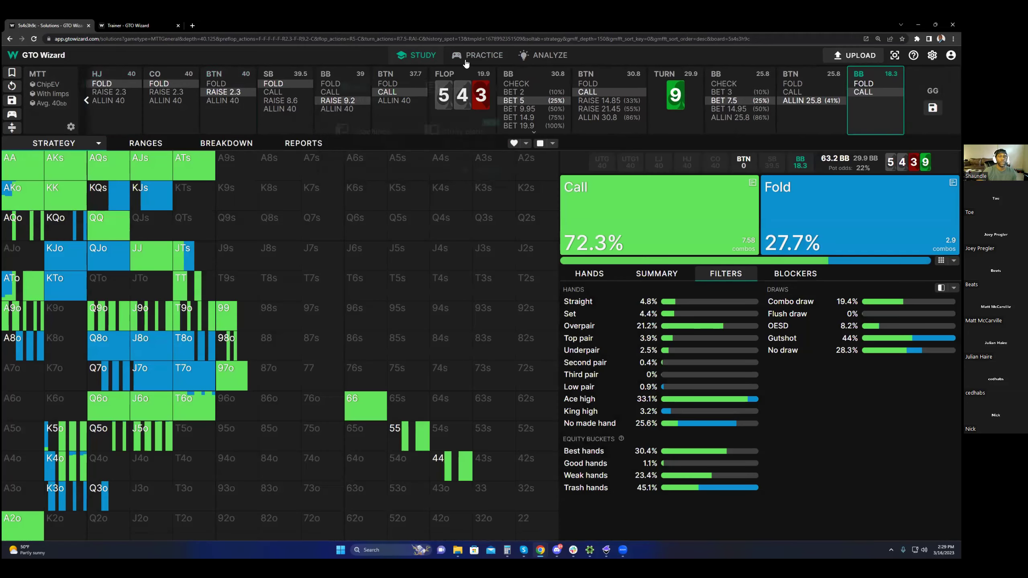
left_click(482, 55)
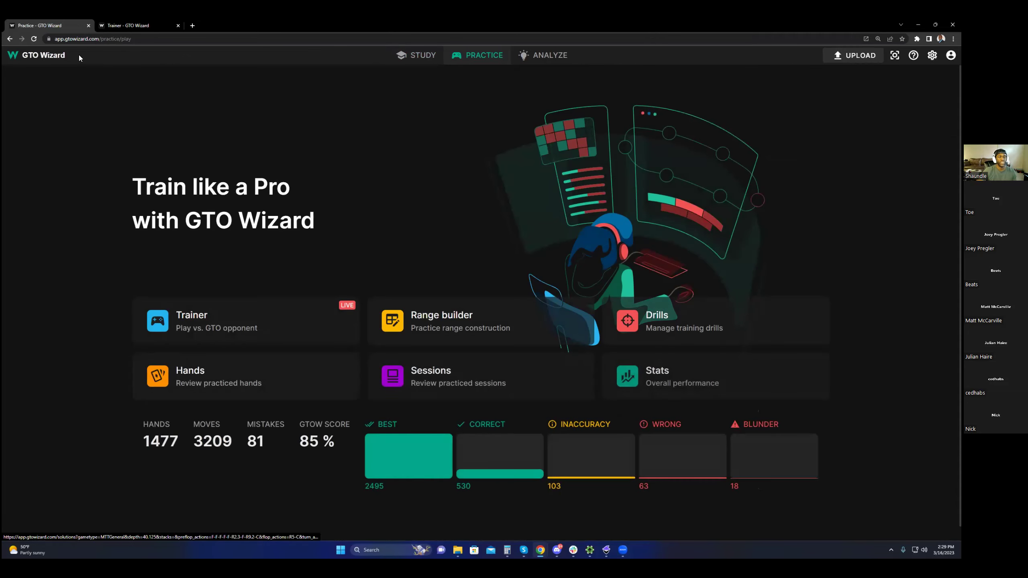
left_click(221, 327)
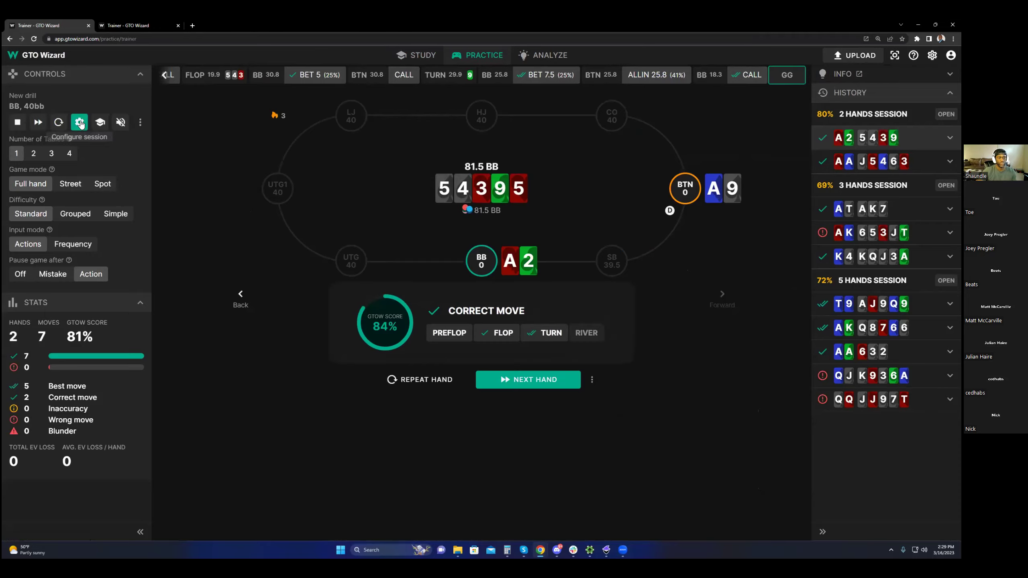
Reconfigure the drill to use the 8-max MTT ChipEV with-limps solution at a 25bb effective stack.
left_click(79, 122)
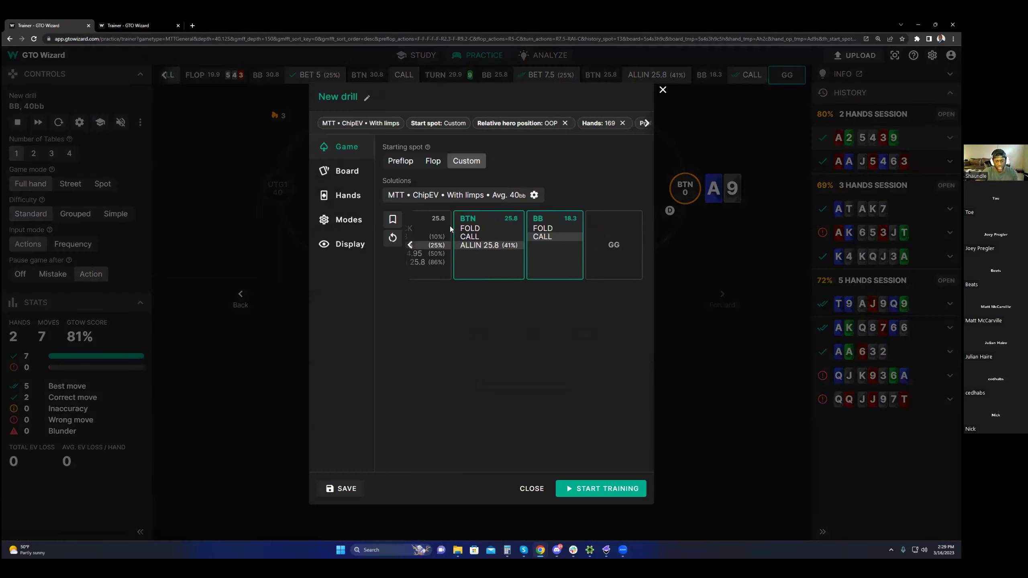
left_click(527, 195)
left_click(531, 224)
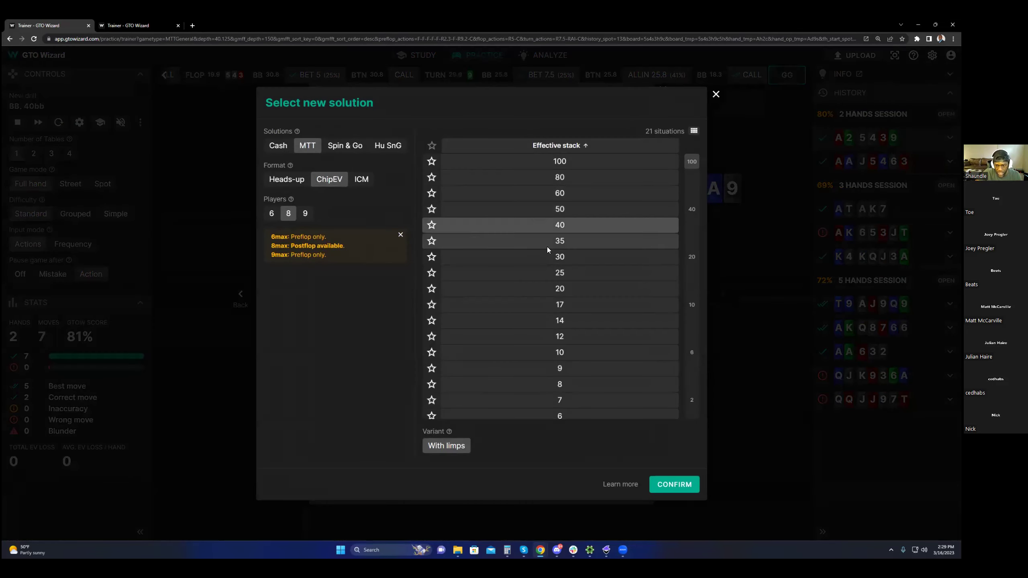
left_click(534, 278)
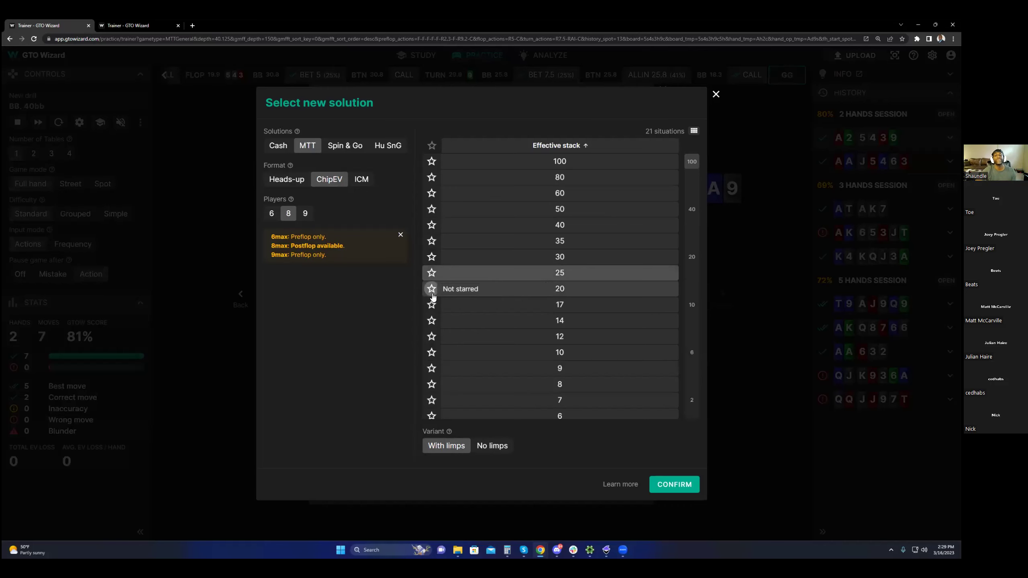
left_click(672, 485)
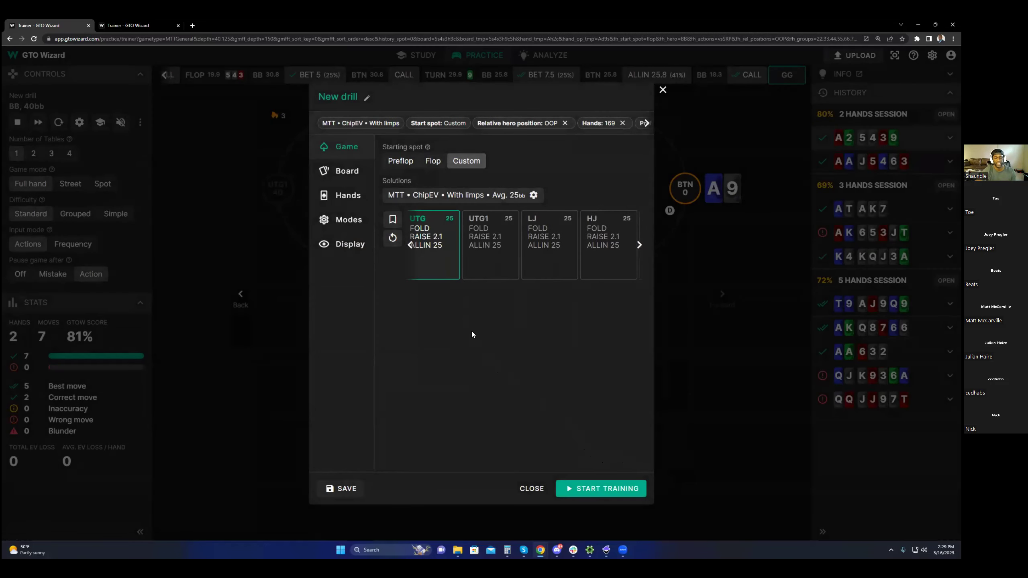
Build the drill's preflop line with folds to a button raise of 2.1 and a big blind raise to 8.1, and start training.
left_click(638, 245)
left_click(639, 246)
left_click(639, 245)
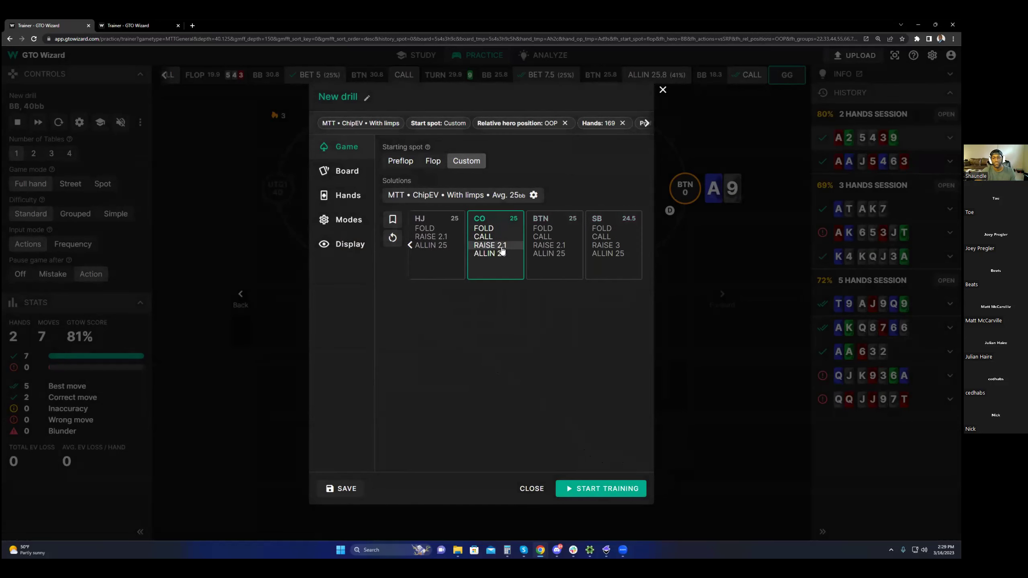
left_click(541, 246)
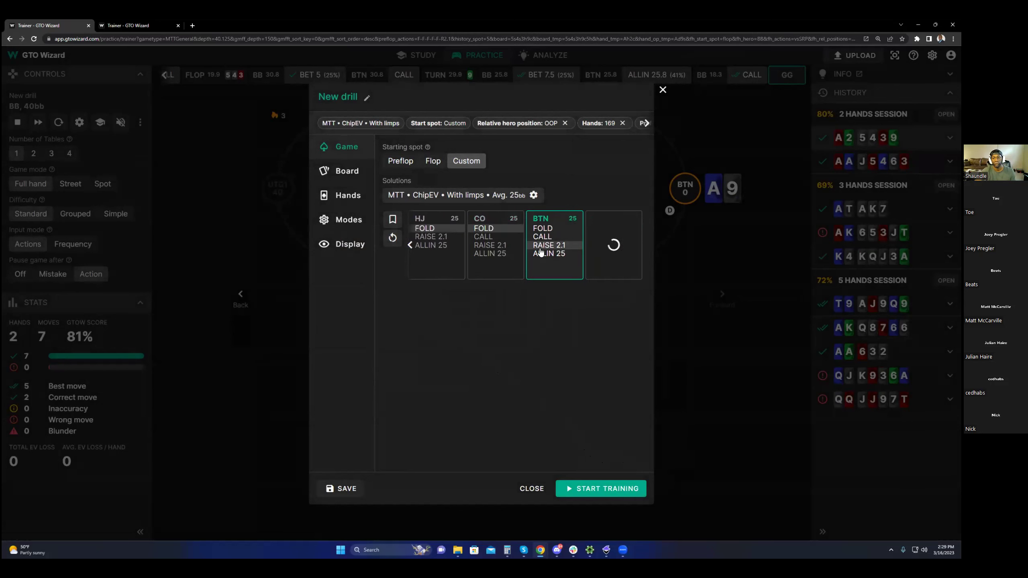
left_click(639, 245)
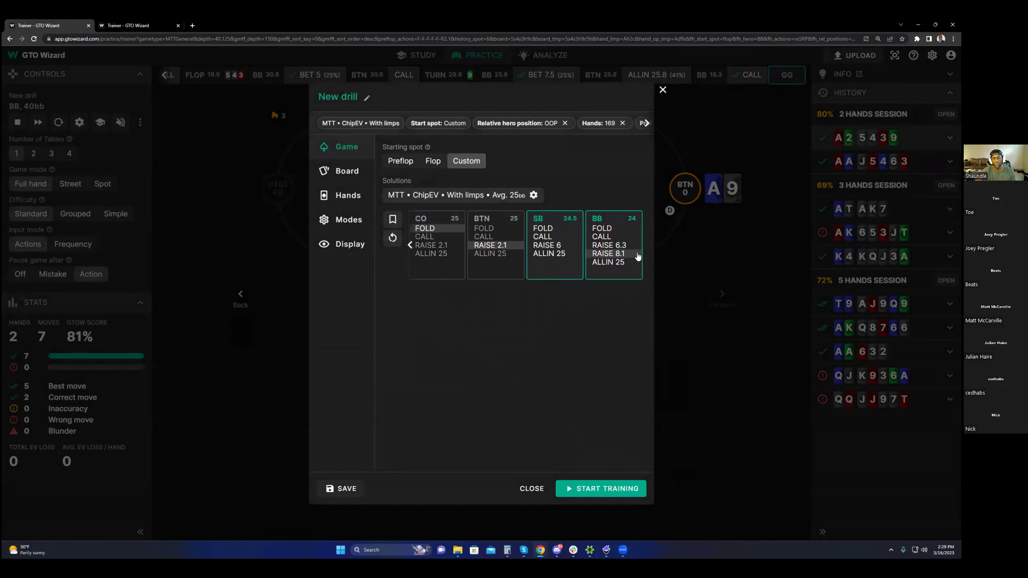
left_click(624, 254)
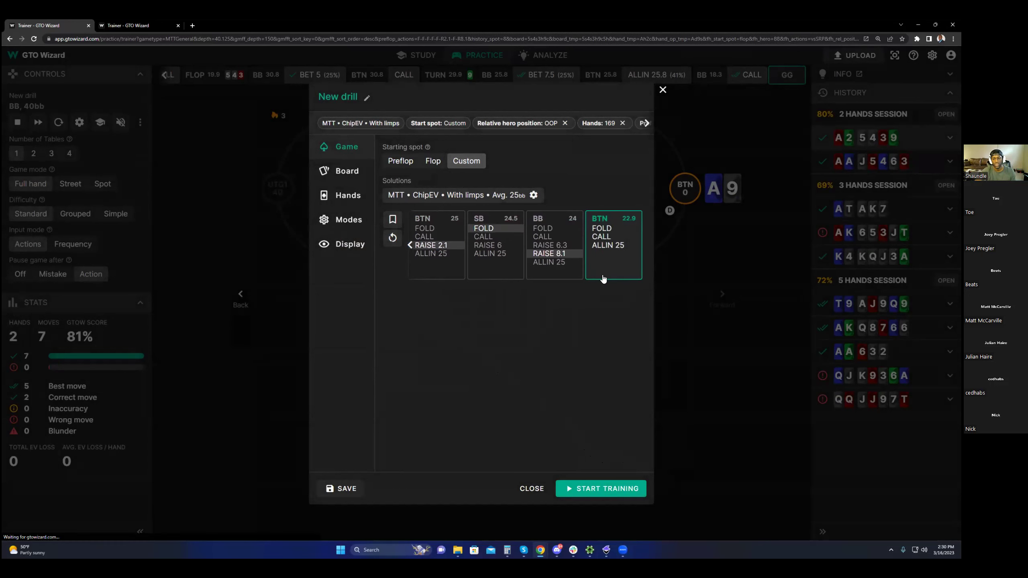
left_click(599, 488)
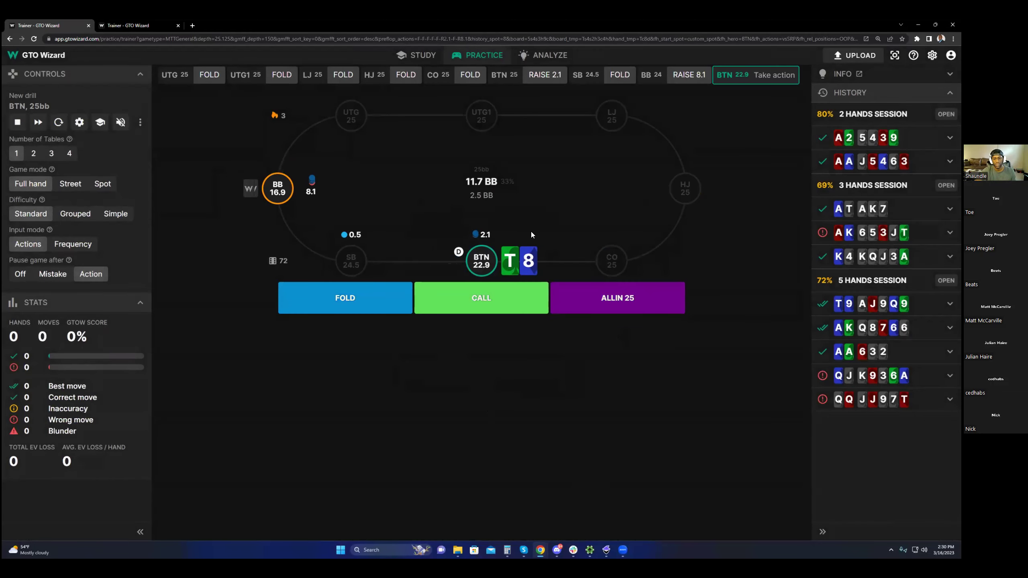
View the button's preflop strategy against the 8.1 raise, and restart the drill with the button calling to see any flop.
left_click(417, 55)
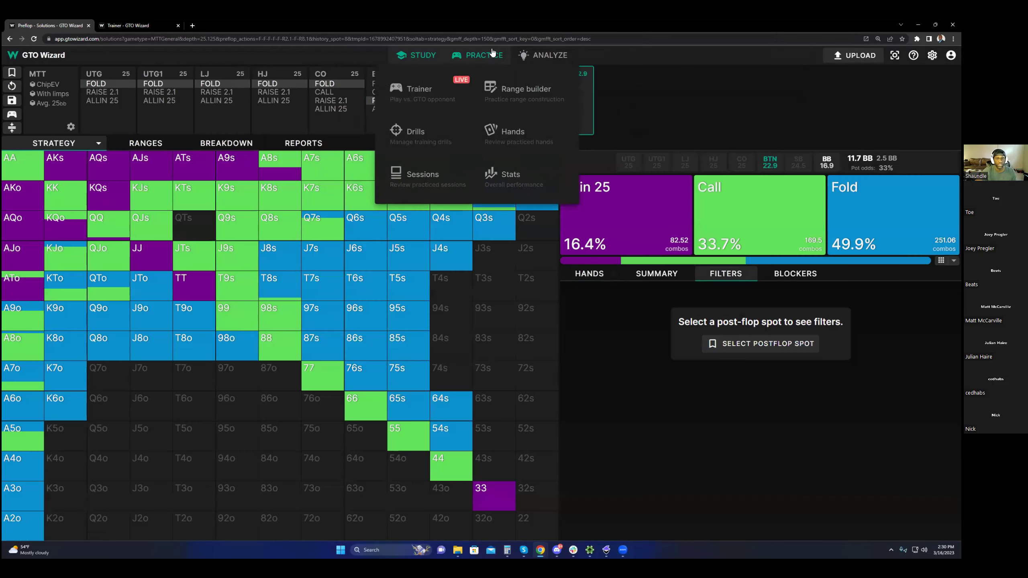
left_click(491, 56)
left_click(190, 321)
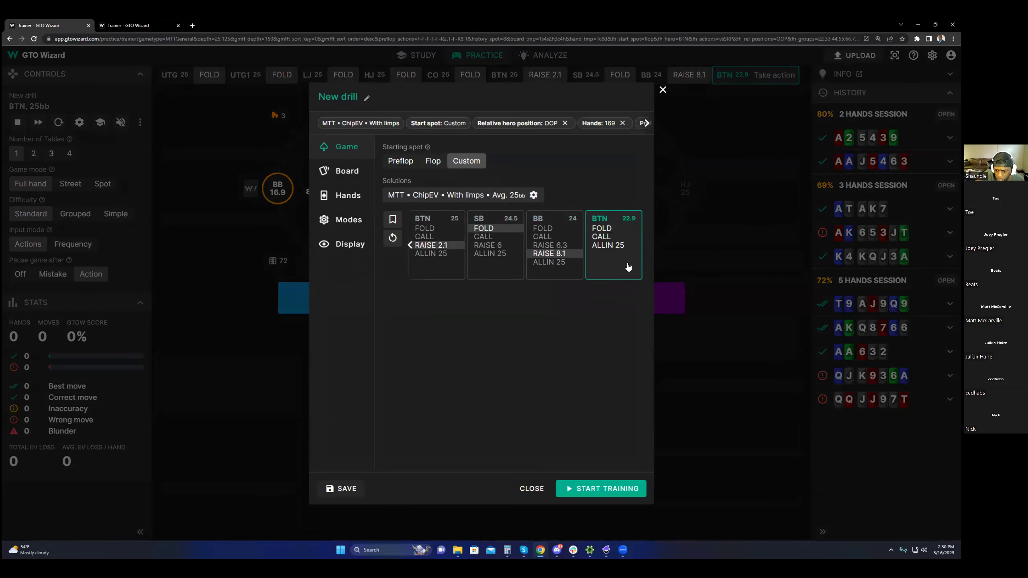
left_click(613, 238)
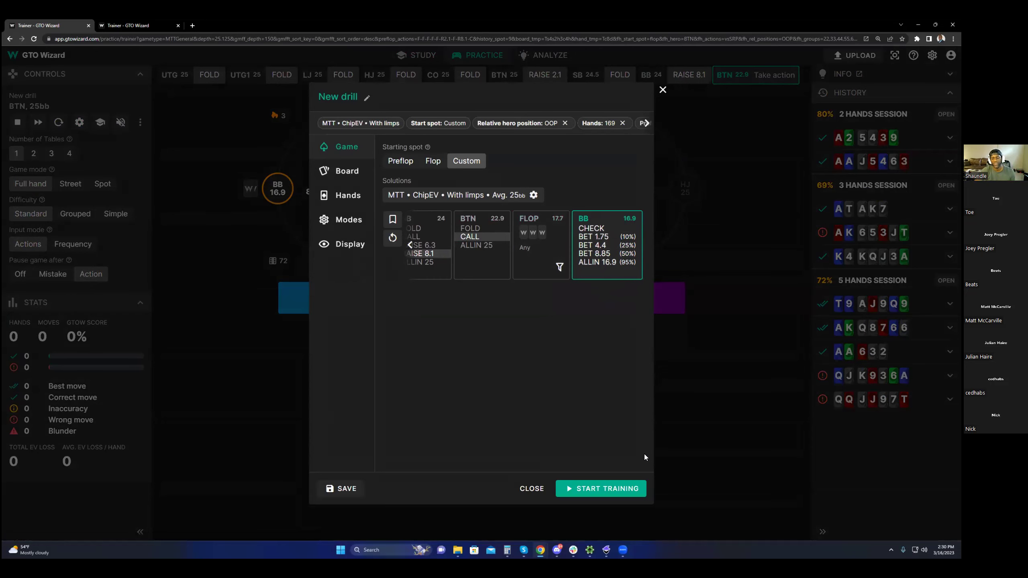
left_click(613, 491)
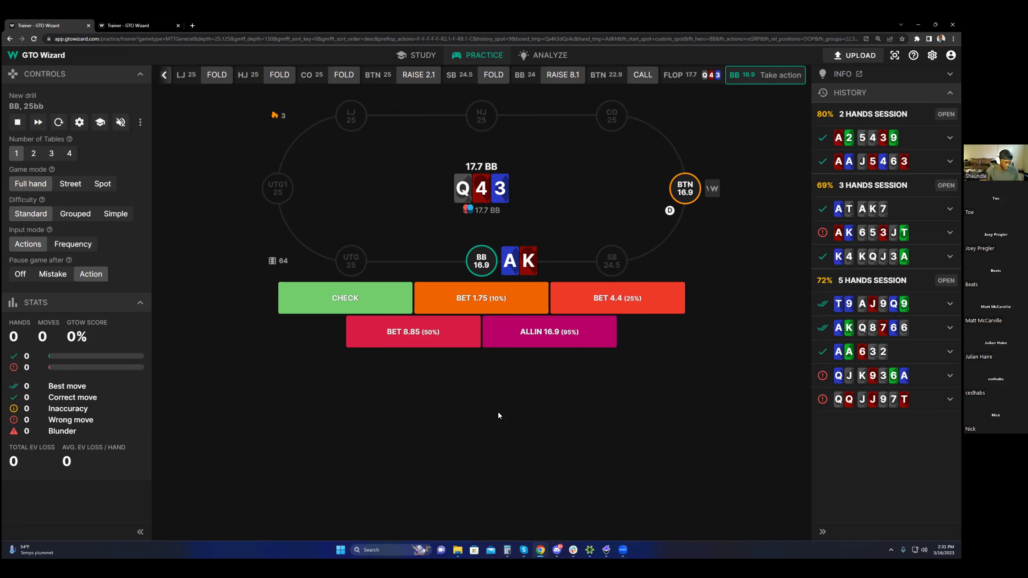
Bet 4.4 with ace-king on the Q-4-3 flop and review the All-in 16.9 option.
left_click(604, 298)
left_click_drag(442, 300, 605, 339)
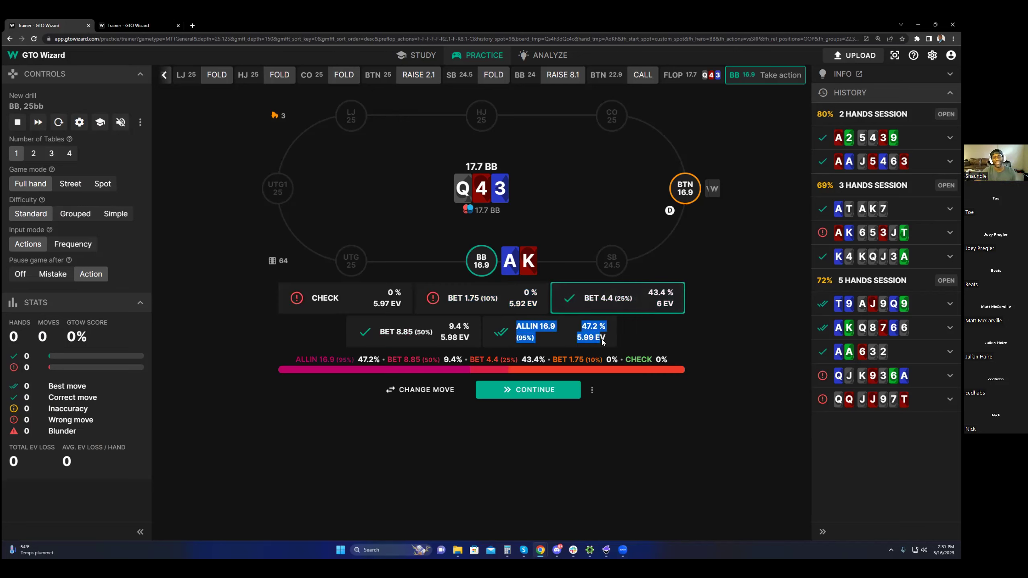
left_click(604, 339)
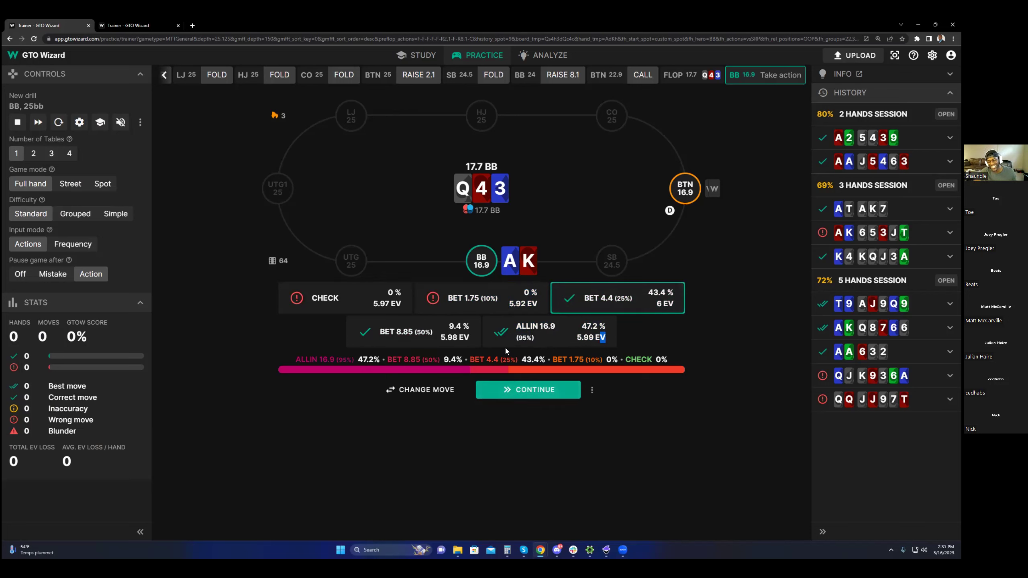
View the solver's big blind strategy on the Q-4-3 flop and return to the trainer.
mouse_move(417, 55)
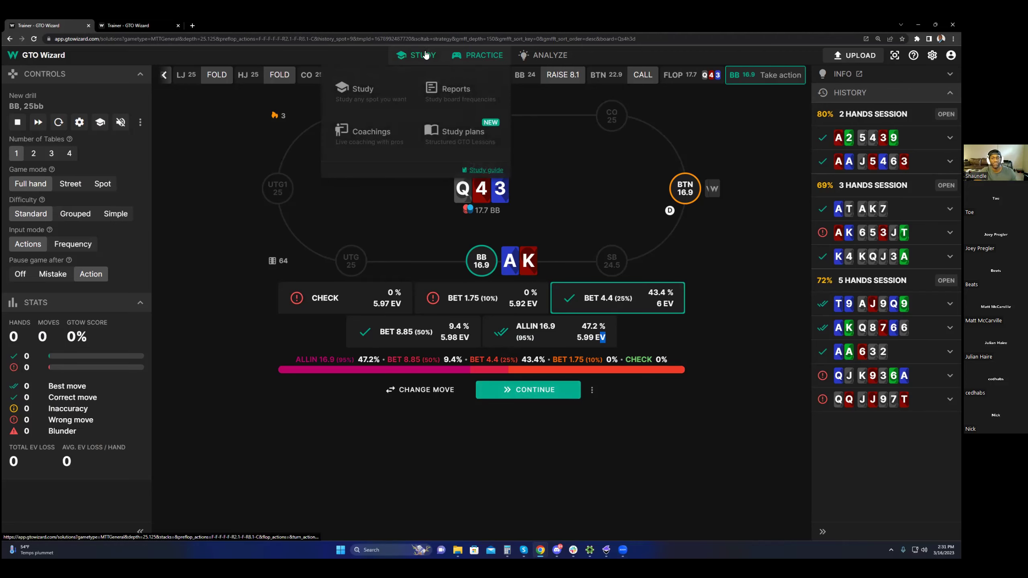
left_click(367, 92)
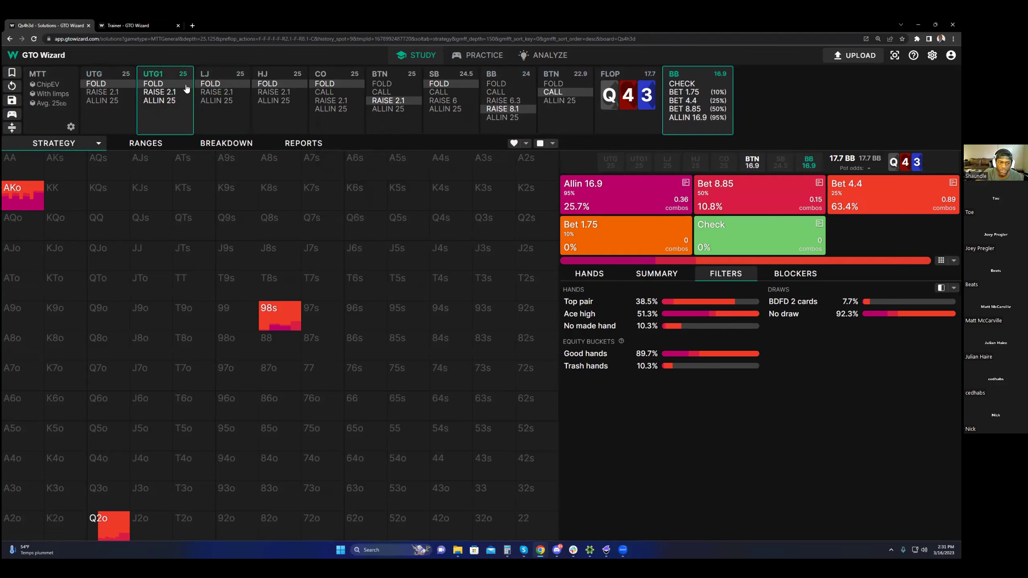
left_click(485, 55)
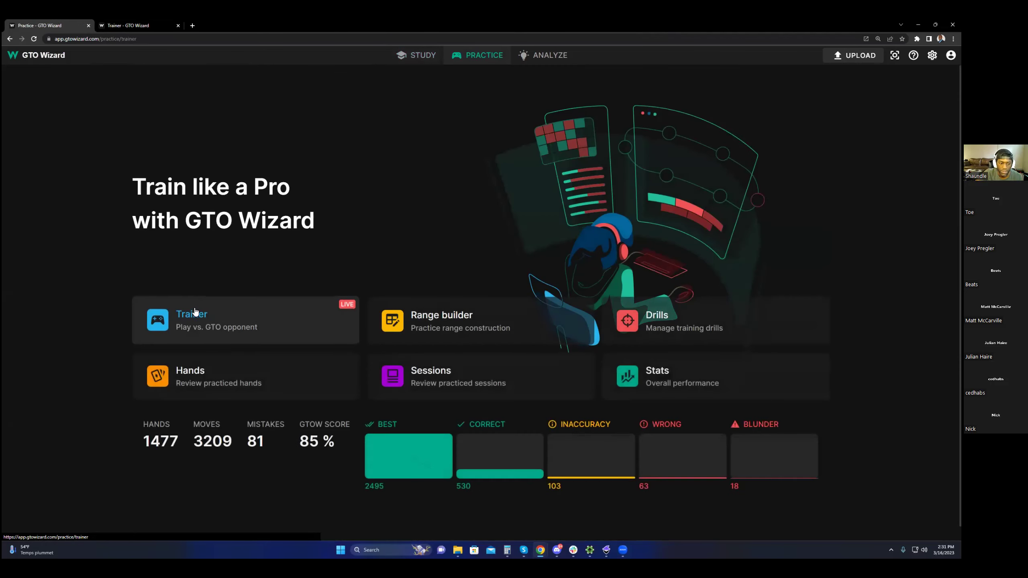
left_click(183, 315)
Change the drill's big blind 3-bet to 6.3 with the button calling, and start training from the flop.
left_click(80, 122)
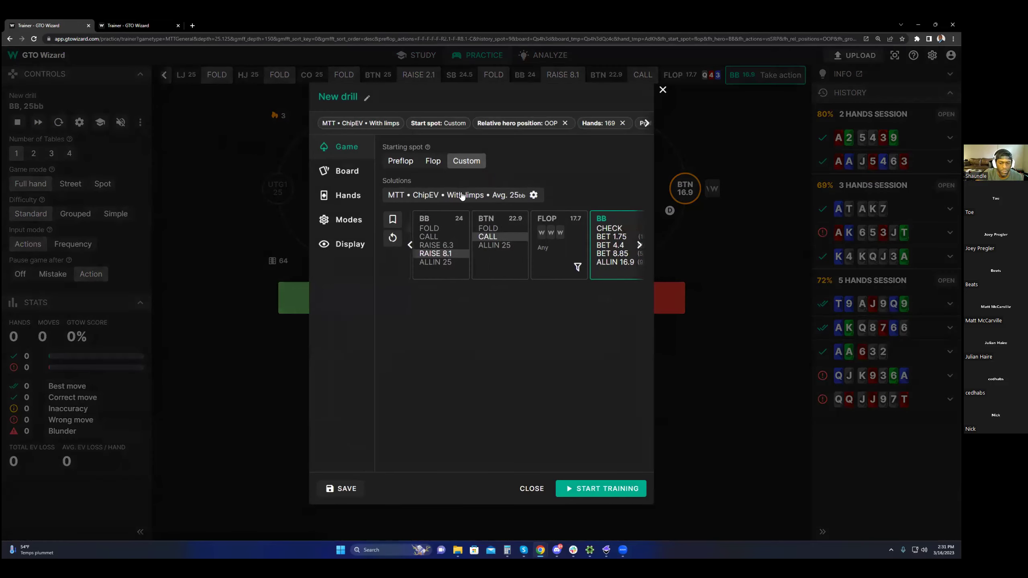
left_click(412, 246)
left_click(412, 246)
left_click(547, 245)
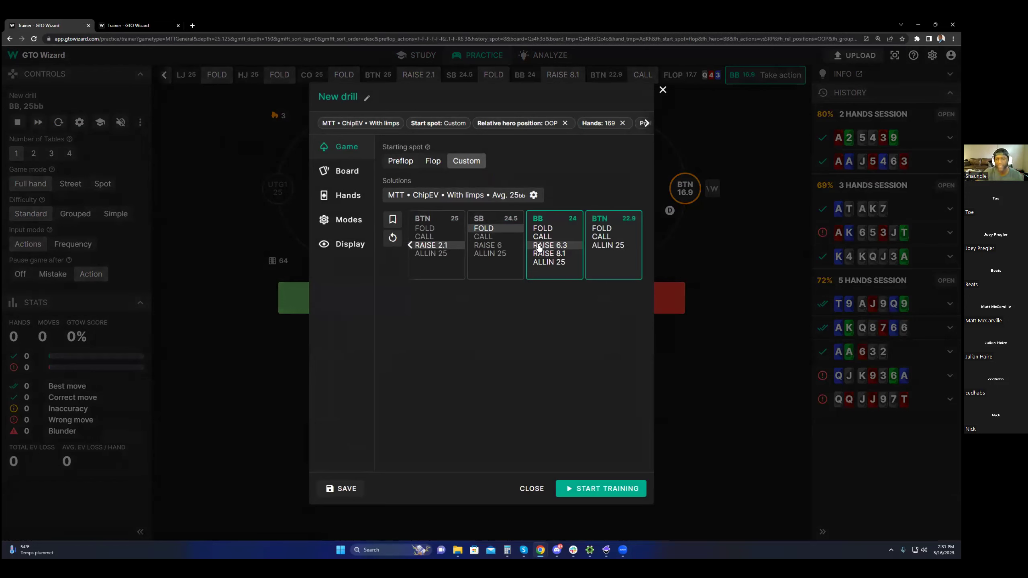
left_click(602, 237)
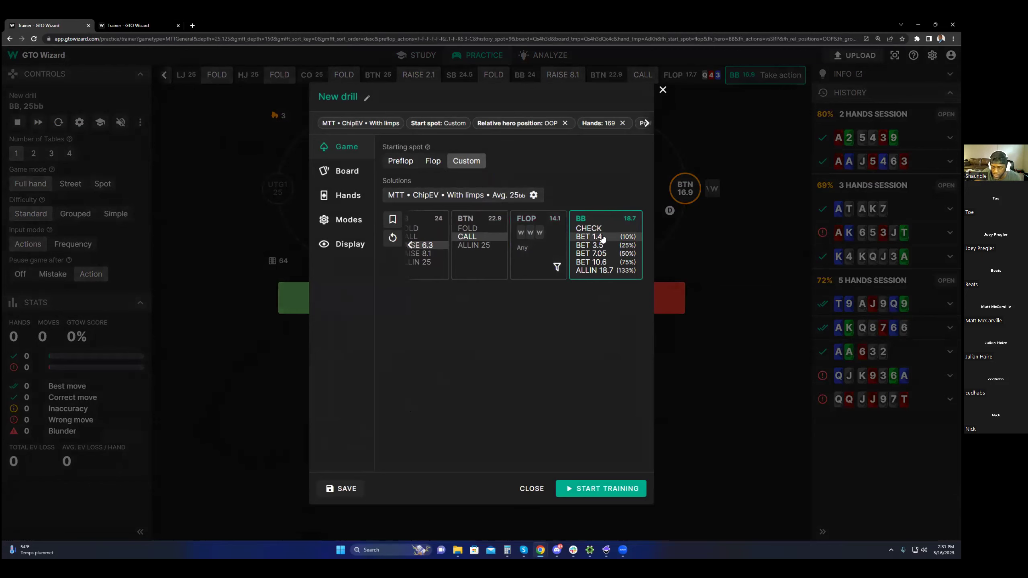
left_click(594, 496)
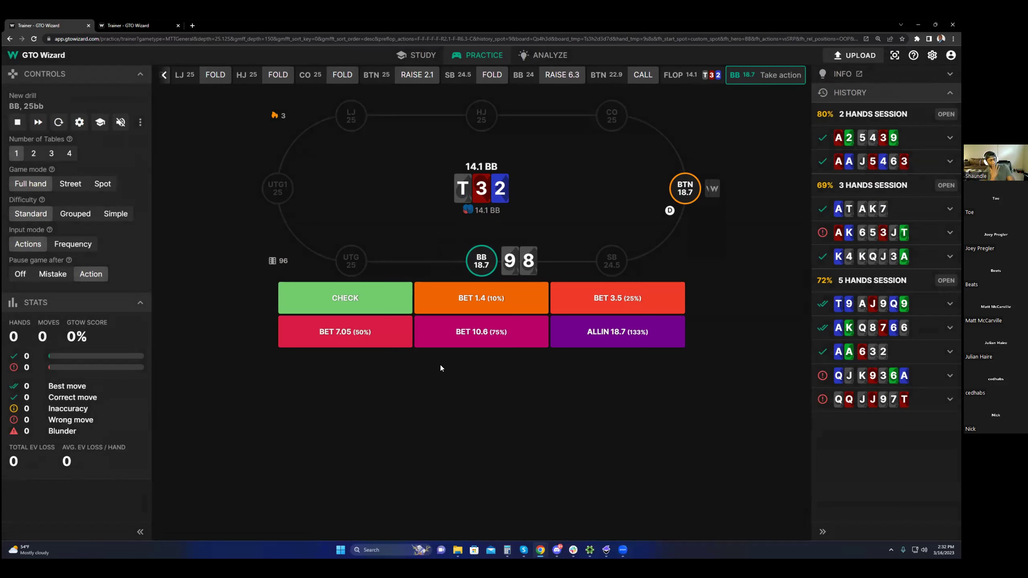
Bet 3.5 with nine-eight on the T-3-2 flop, review the Bet 7.05 option and continue to the turn.
left_click(584, 294)
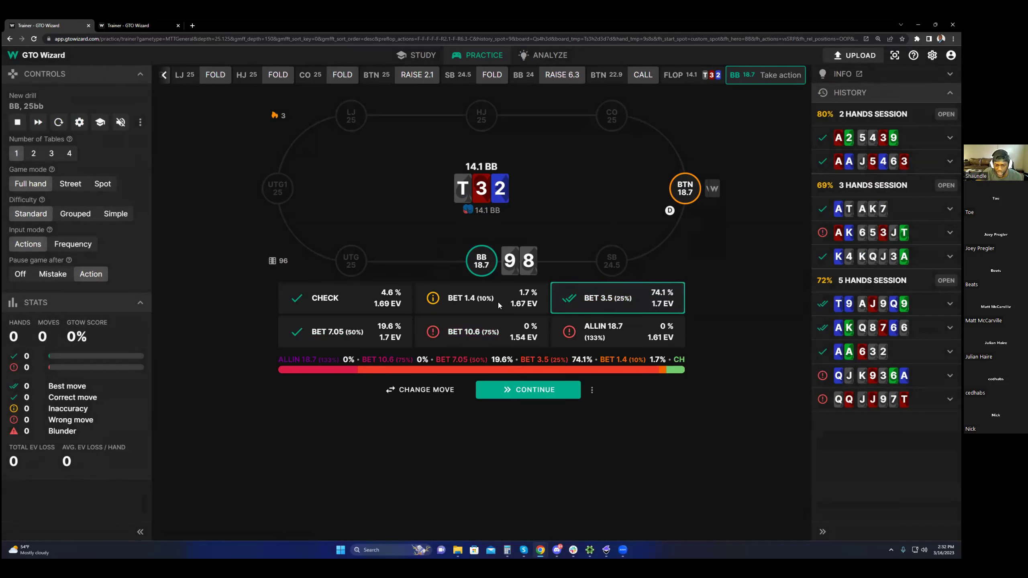
left_click_drag(314, 333, 399, 341)
left_click(544, 385)
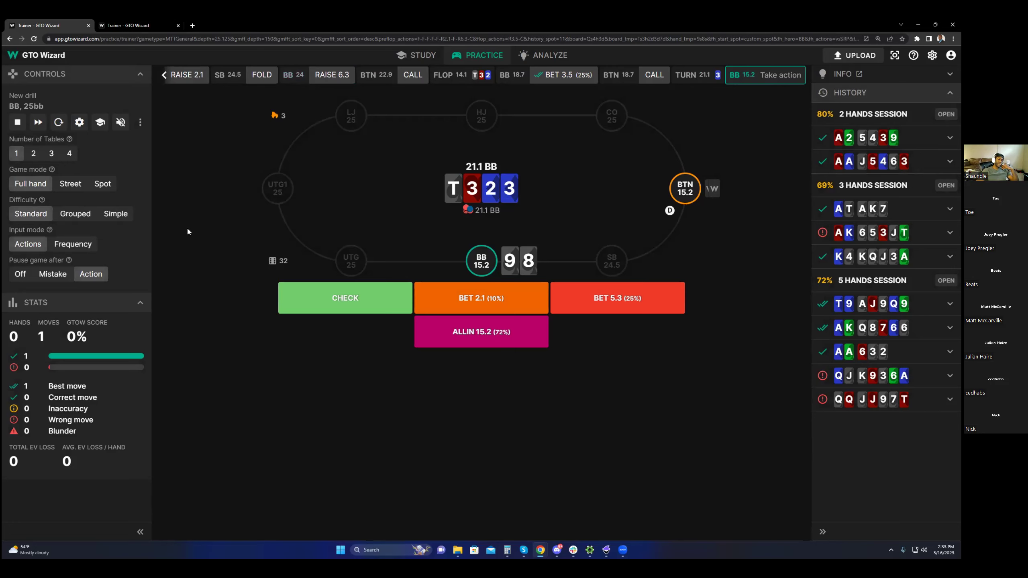
Bet 5.3 with nine-eight on the T-3-2-3 turn, compare its EV with checking and continue to the river.
left_click(581, 305)
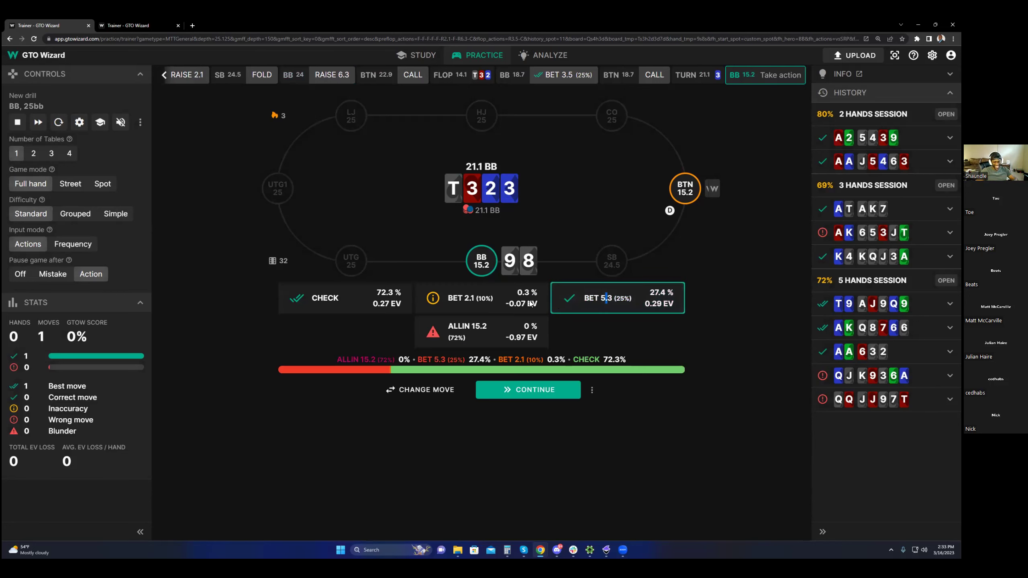
left_click_drag(645, 304, 674, 310)
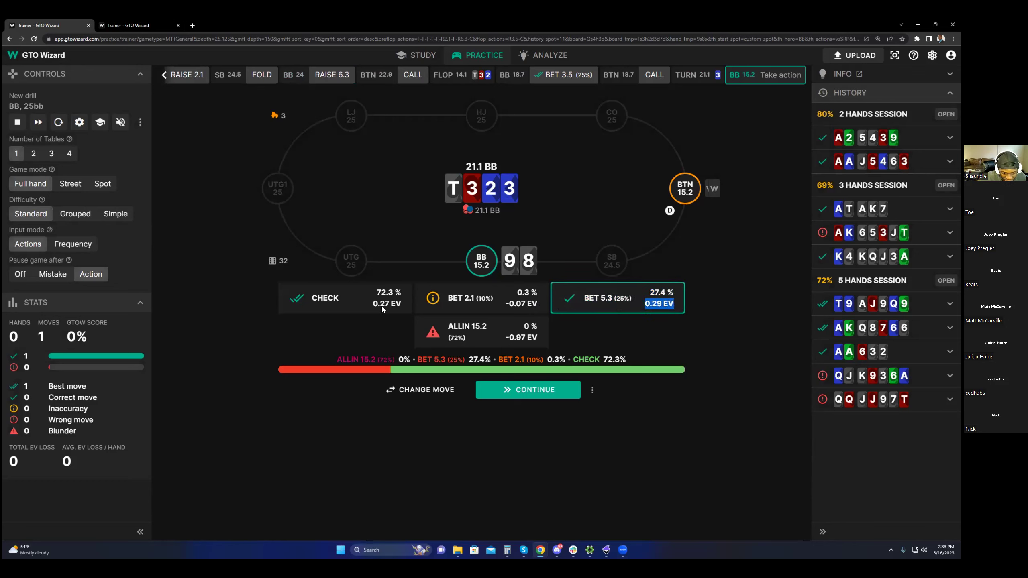
left_click_drag(378, 304, 423, 307)
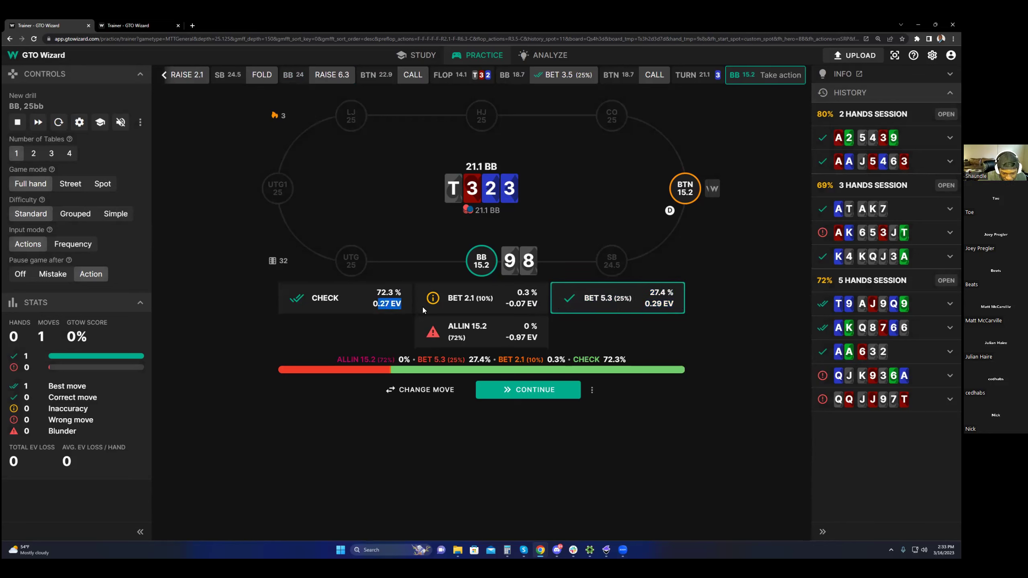
left_click(506, 397)
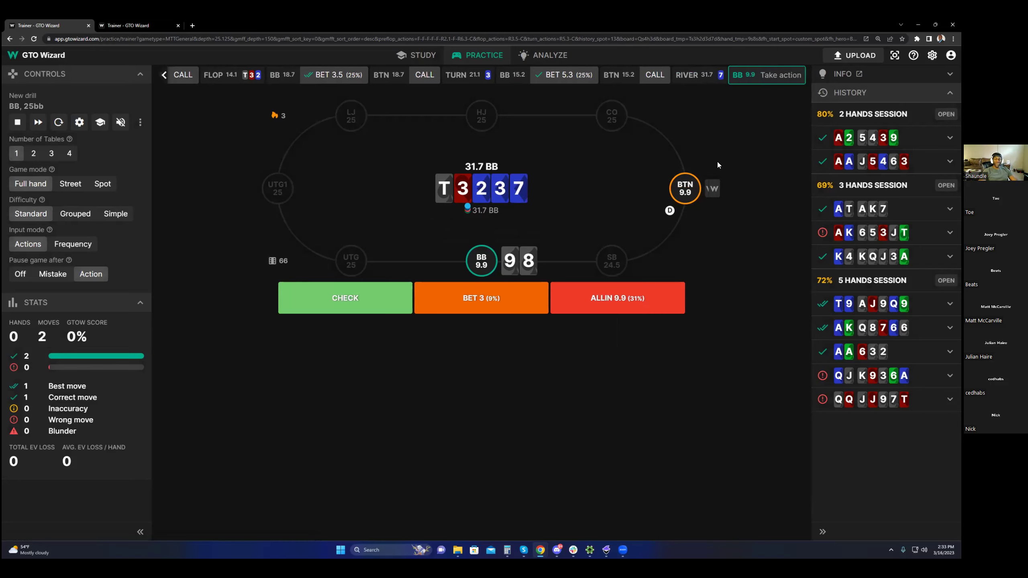
Go all-in for 9.9 with nine-eight on the T-3-2-3-7 river, complete the hand and deal the next one.
left_click(608, 298)
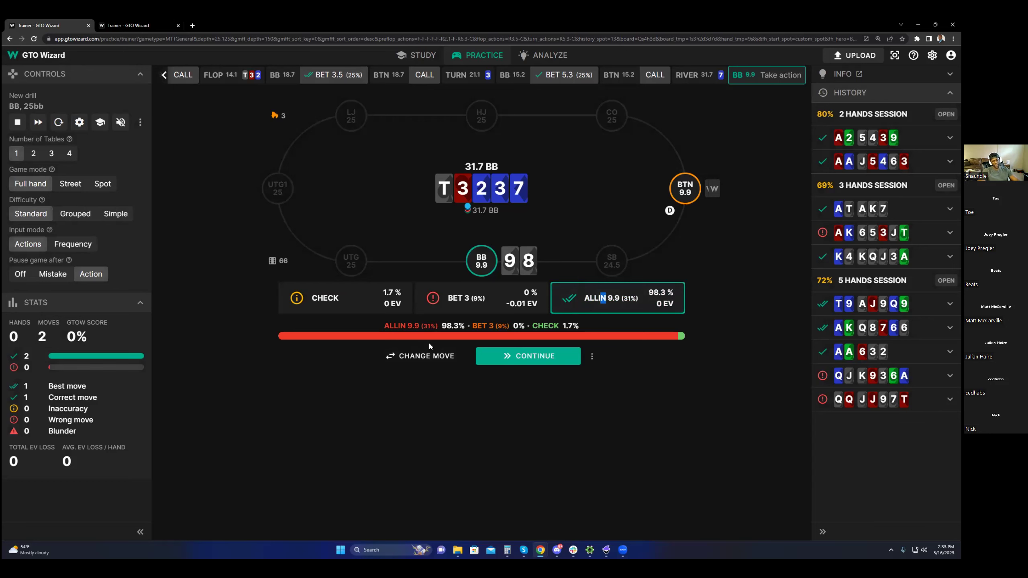
left_click(558, 357)
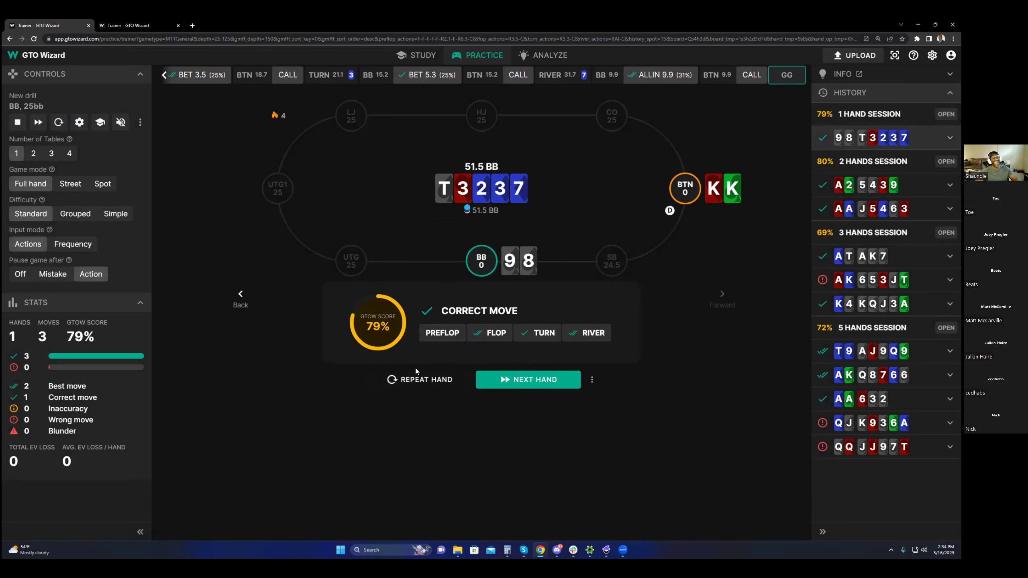
left_click(515, 383)
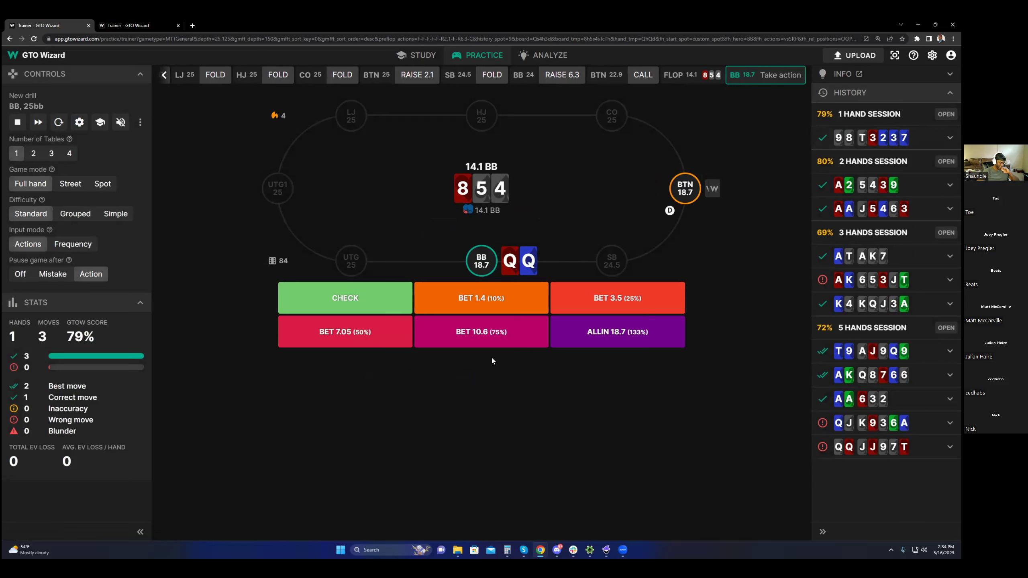
Bet 3.5 with pocket queens on the 8-5-4 flop, review the Bet 7.05 option and continue to the turn.
left_click(573, 308)
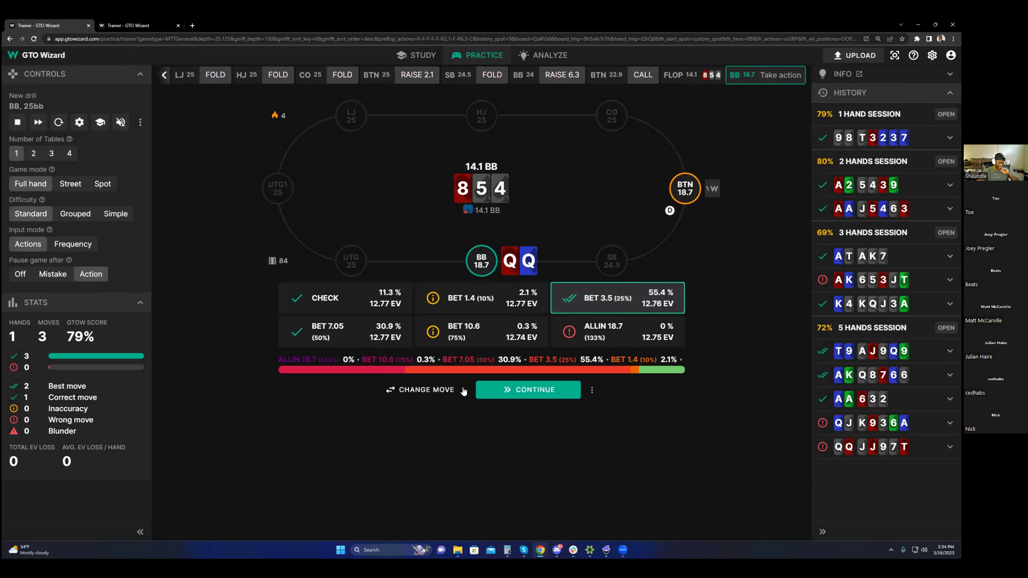
left_click_drag(307, 333, 399, 341)
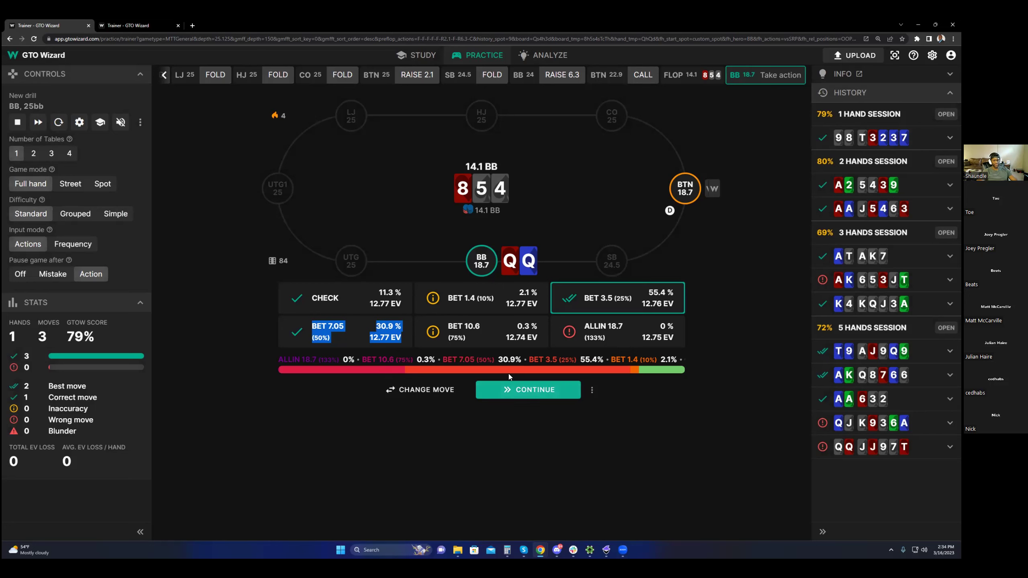
left_click(516, 393)
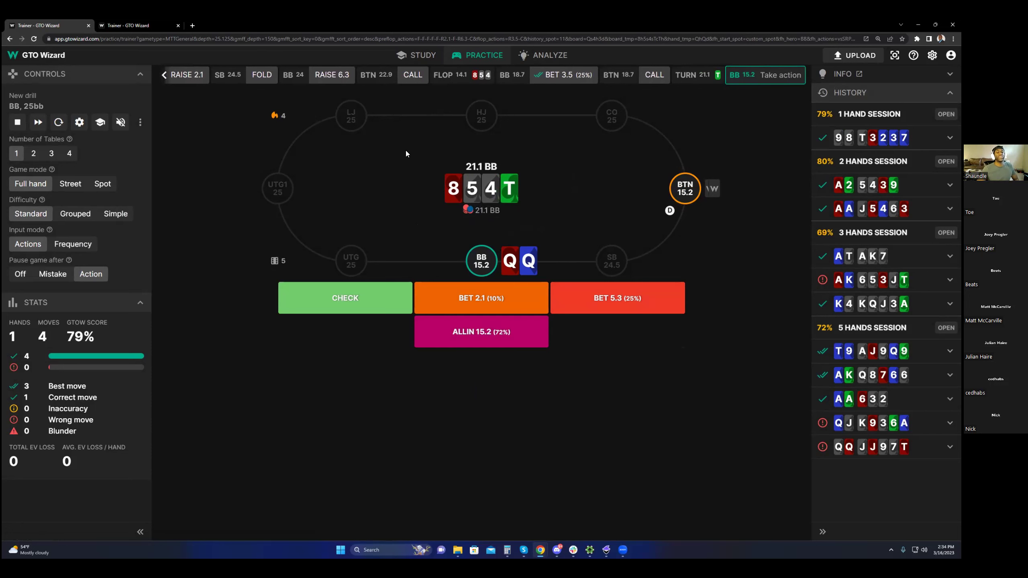
Check pocket queens on the 8-5-4-T turn, then raise all-in to 15.2 over the button's 2.1 bet and finish the hand.
left_click(383, 293)
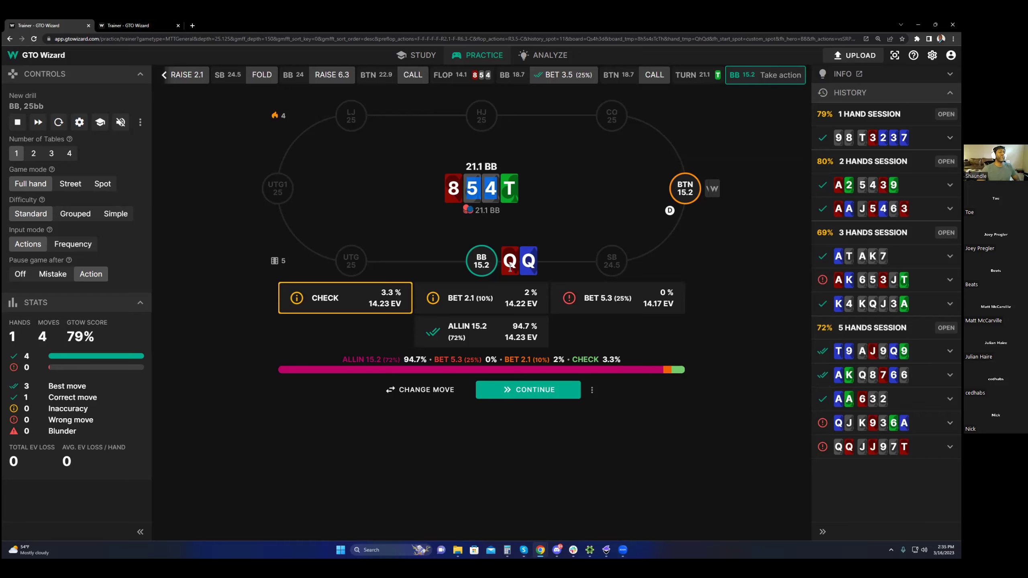
left_click(492, 390)
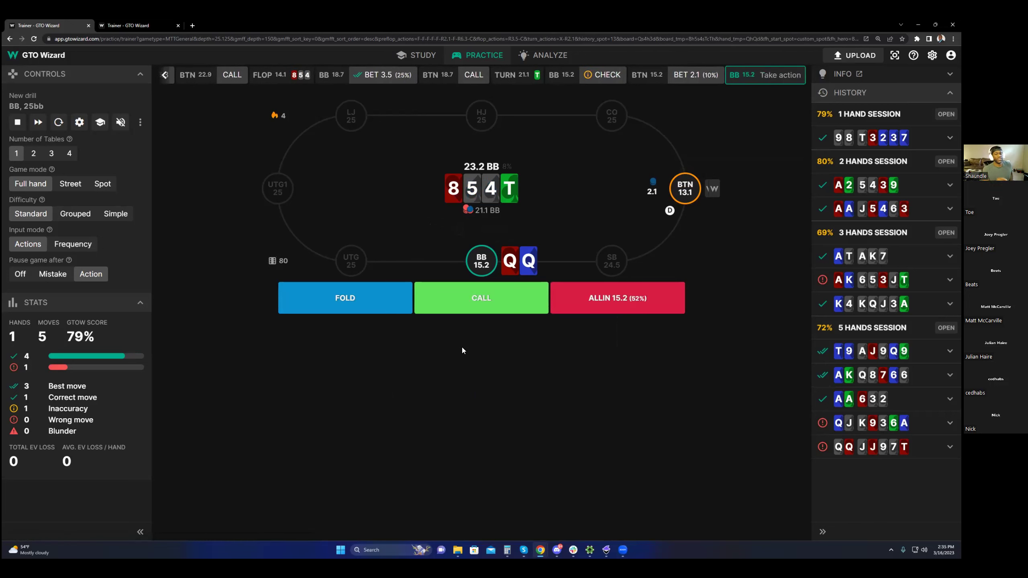
left_click(636, 312)
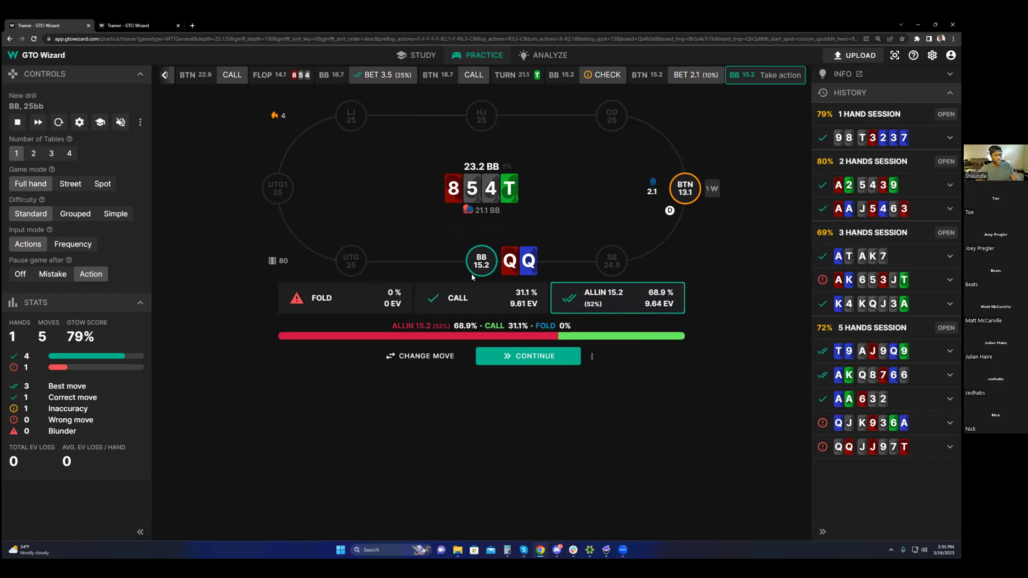
left_click(501, 357)
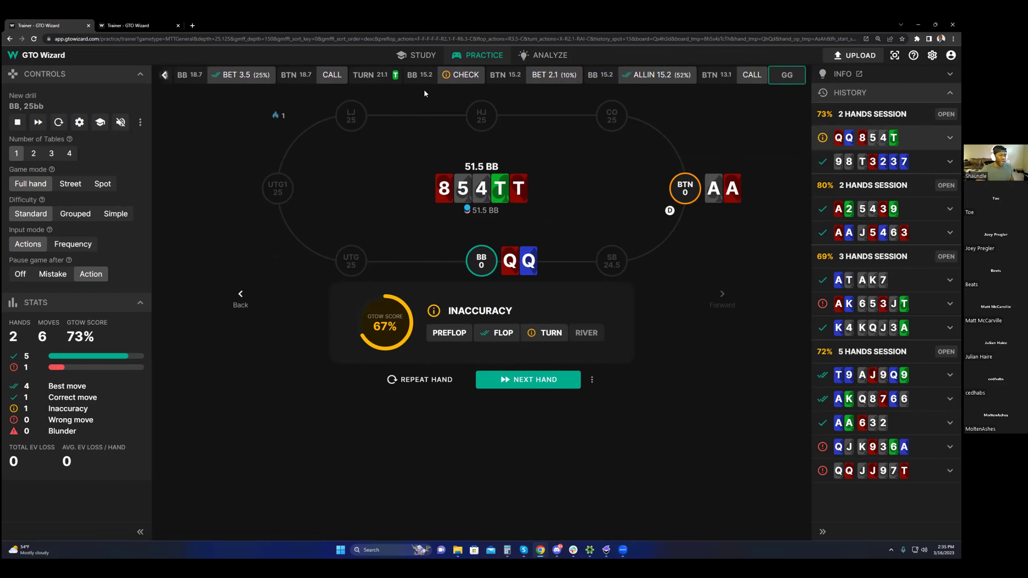
Study the solver's big blind strategy on the 8-5-4 flop, isolating the hands that bet 7.05, and return to the trainer.
mouse_move(418, 59)
left_click(363, 89)
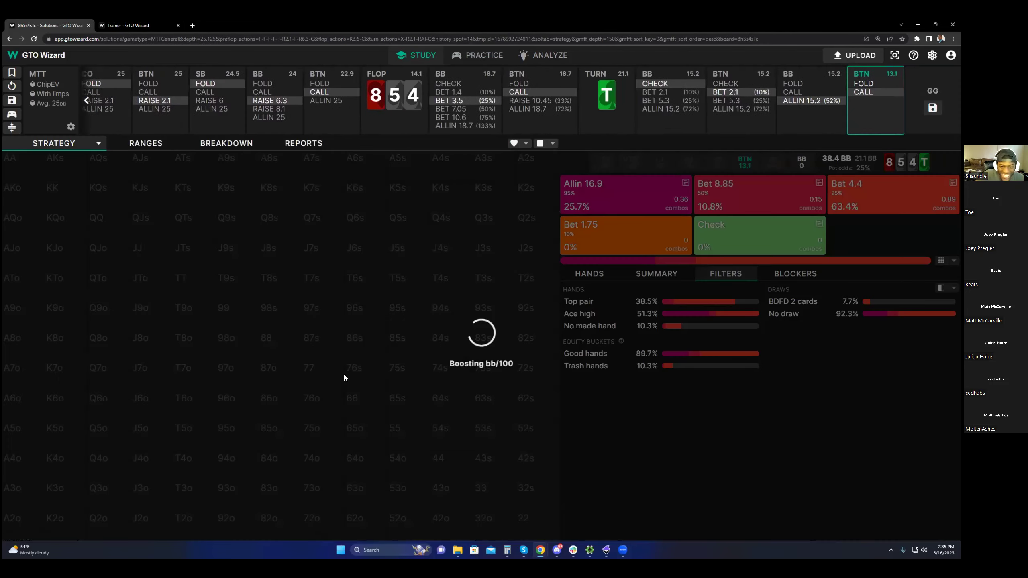
left_click(457, 78)
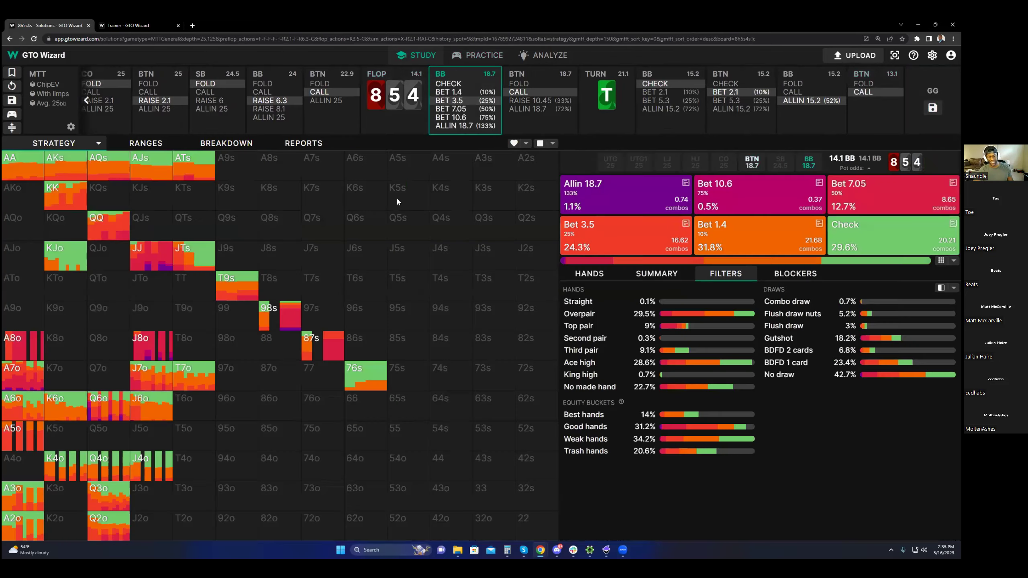
left_click(879, 199)
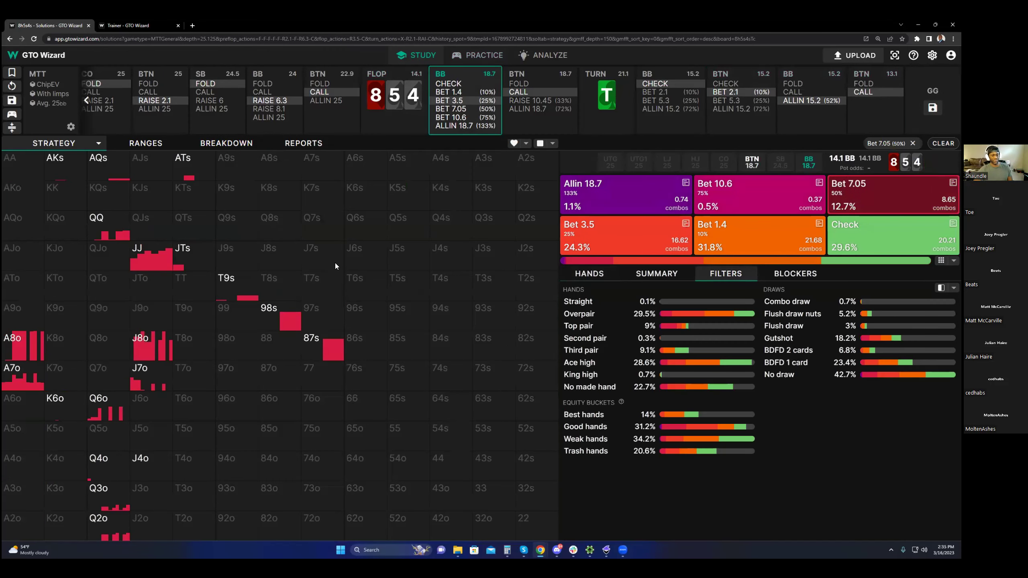
left_click(868, 191)
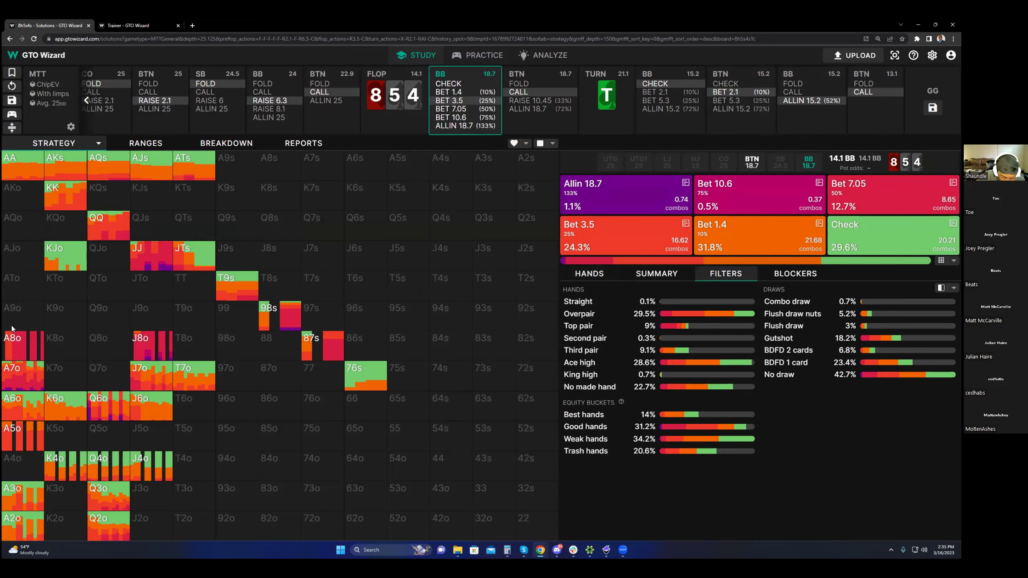
left_click(480, 55)
left_click(248, 318)
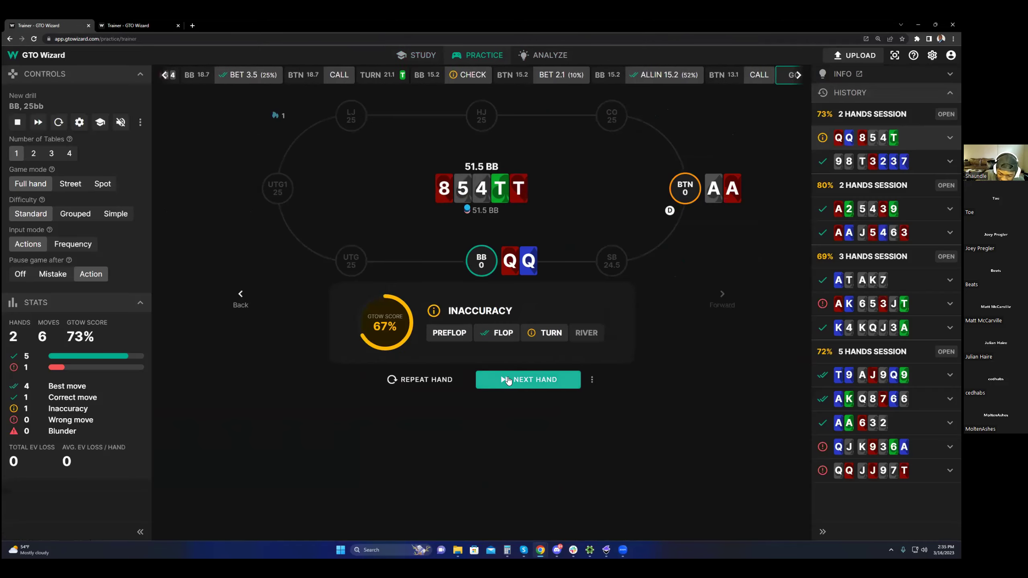
Deal the next hand, check pocket aces on the A-9-7 flop and call the button's 1.4 bet to reach the turn.
left_click(512, 382)
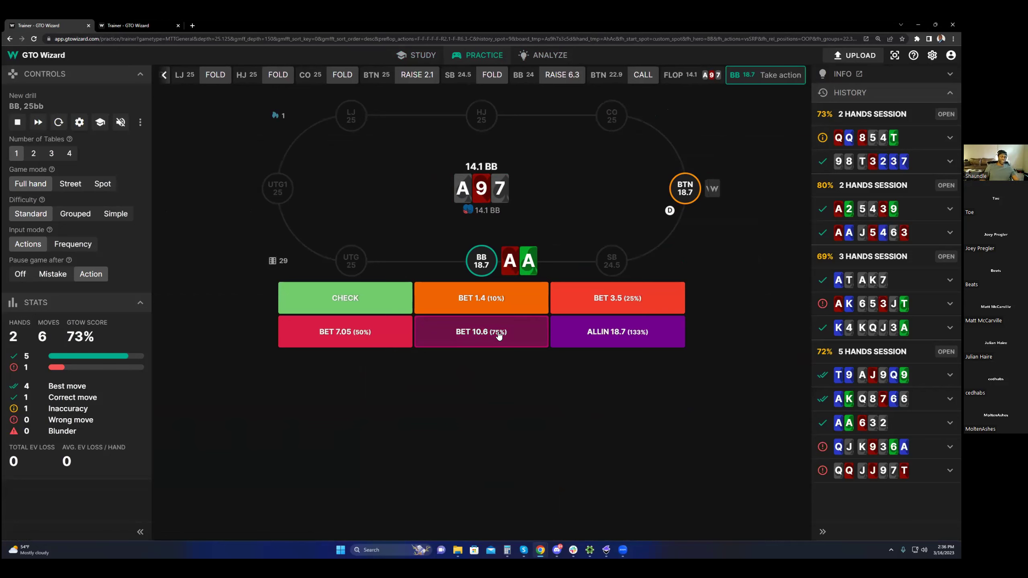
left_click(320, 304)
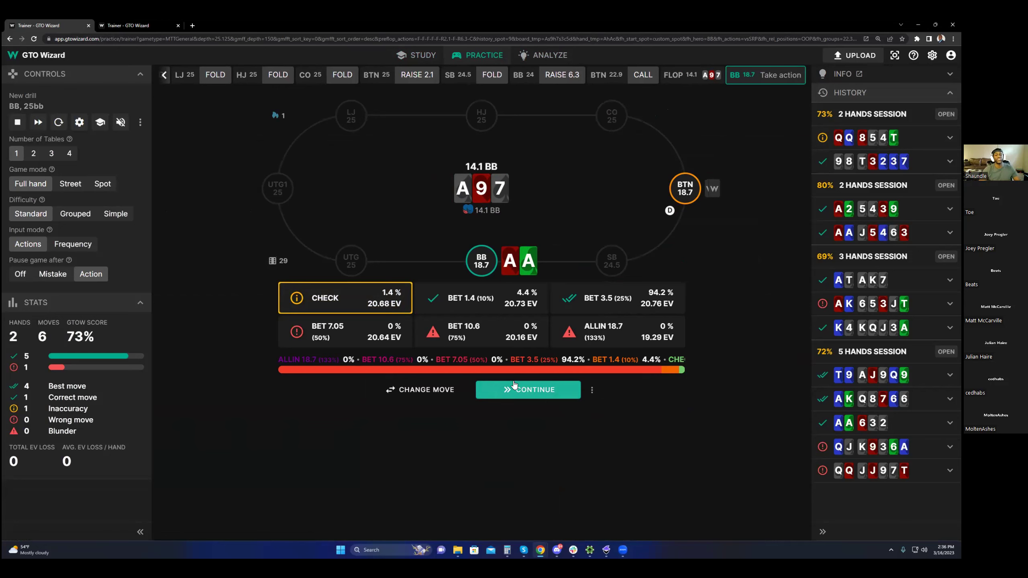
left_click(503, 389)
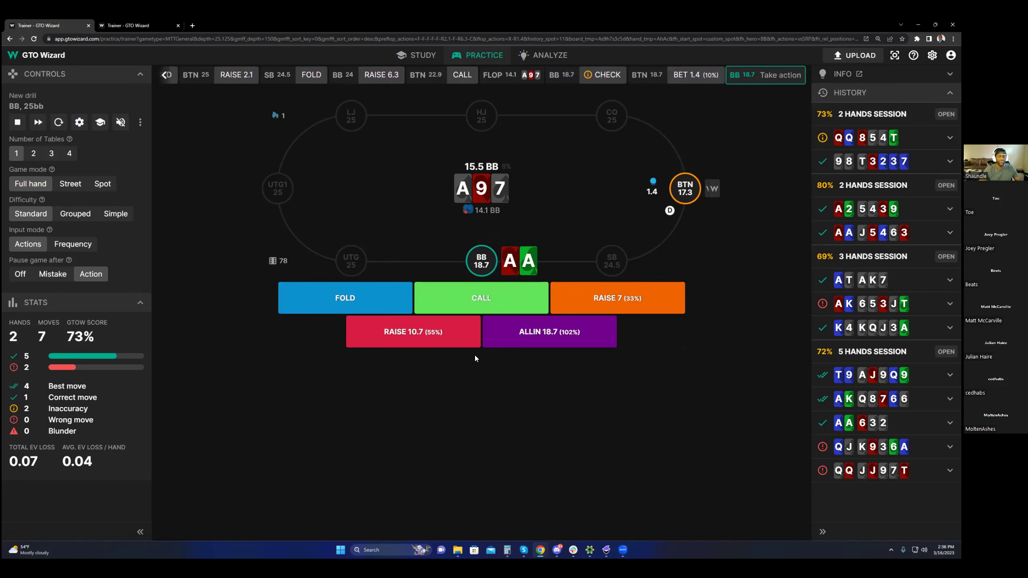
left_click(447, 306)
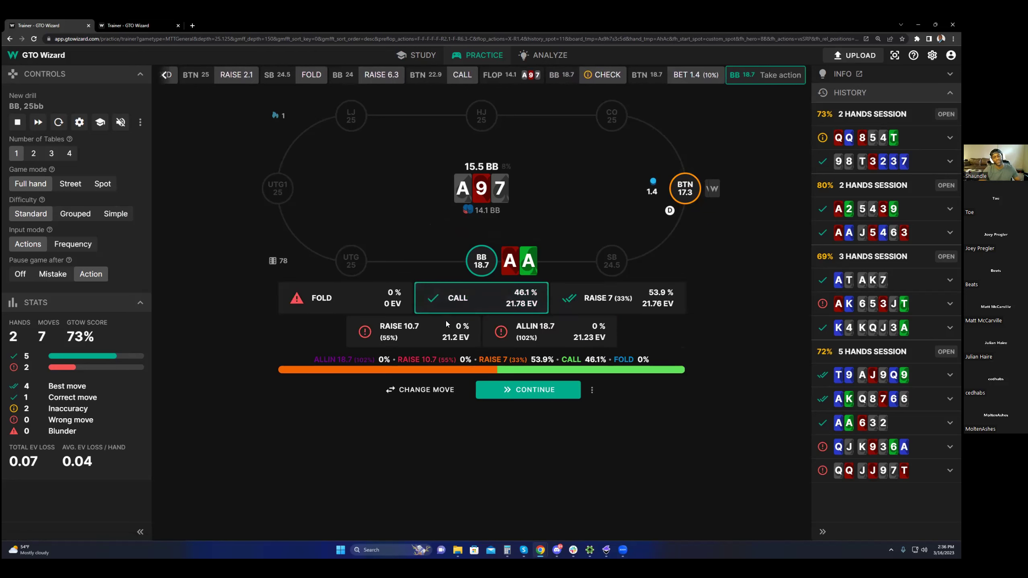
left_click(513, 390)
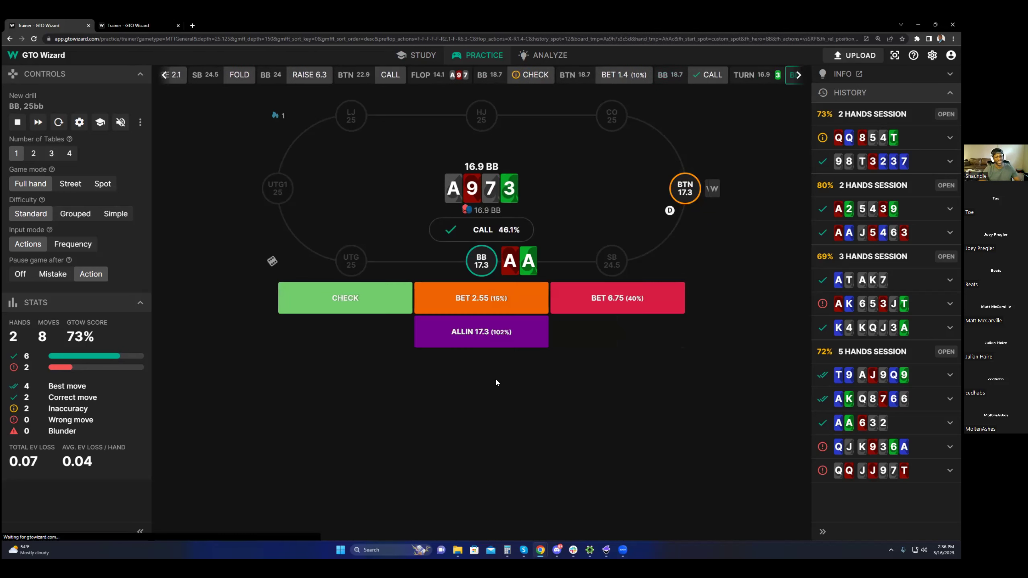
Check pocket aces on the A-9-7-3 turn, then raise all-in to 17.3 over the button's 8.45 bet.
left_click(393, 306)
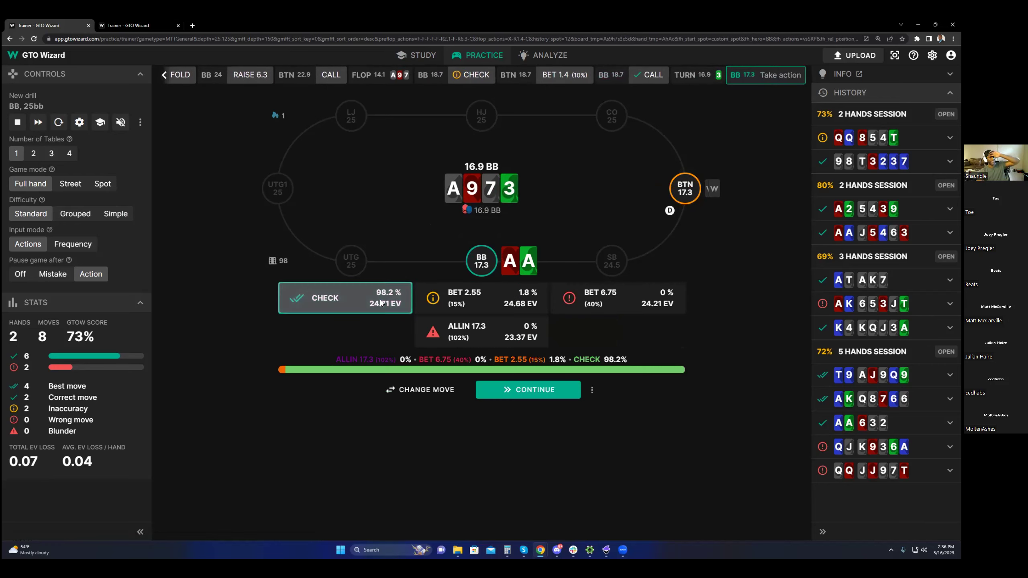
left_click(544, 391)
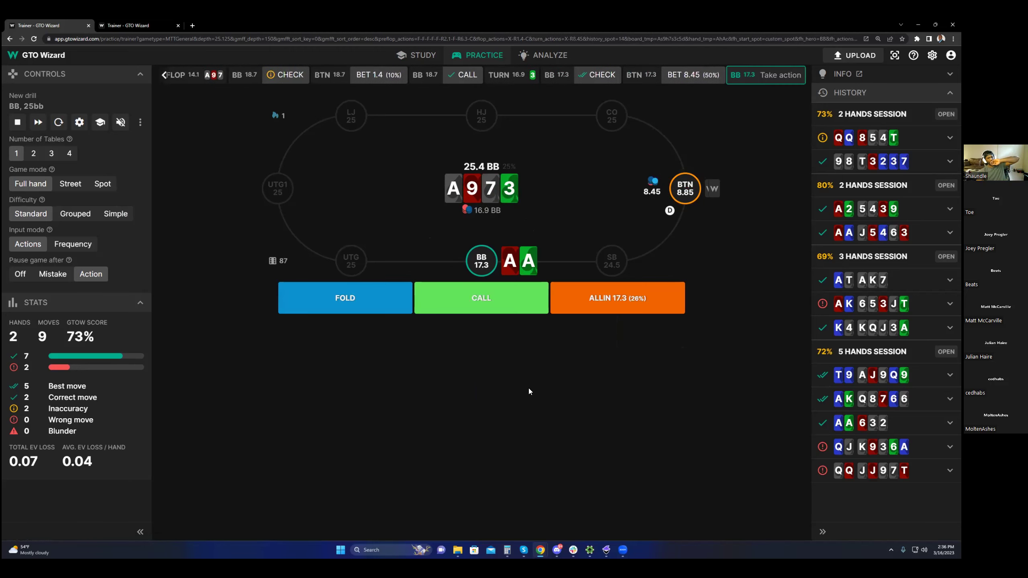
left_click(616, 309)
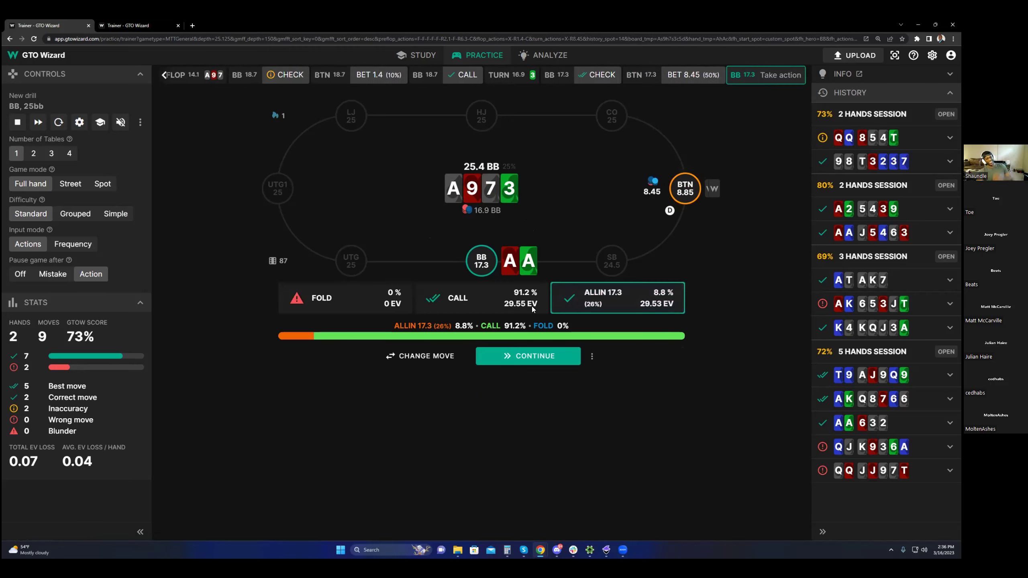
left_click(525, 358)
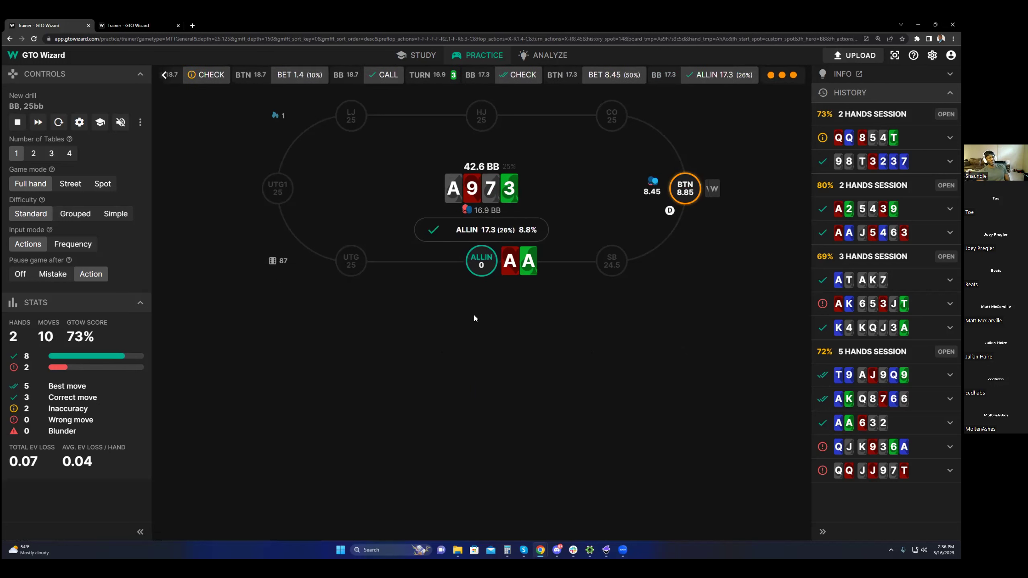